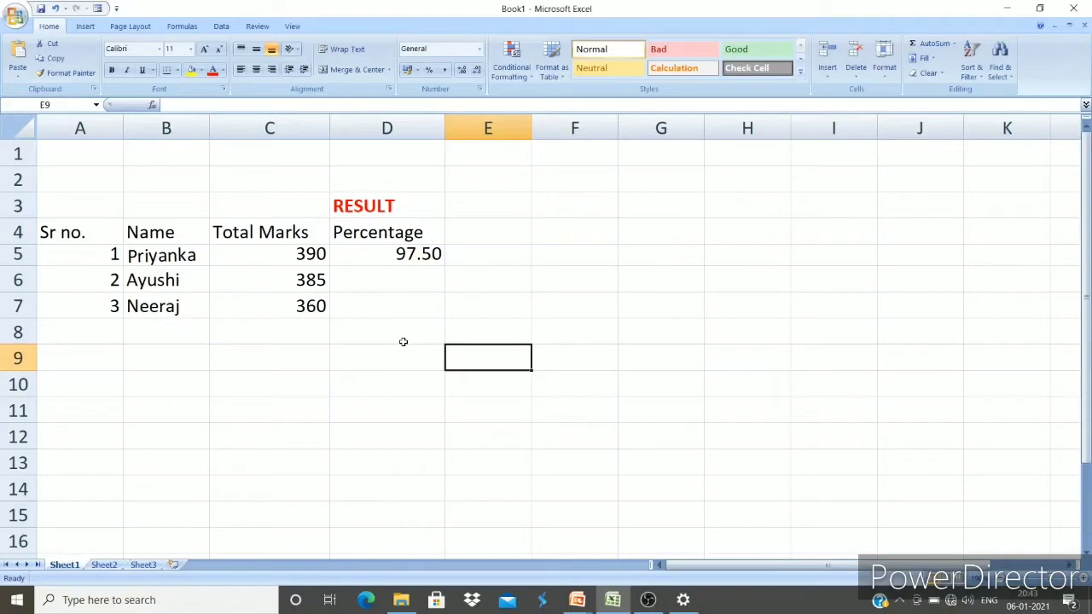
Apply the General number format to the percentage cells D5:D7, followed by the Number format.
drag(275, 253, 290, 299)
drag(358, 258, 366, 298)
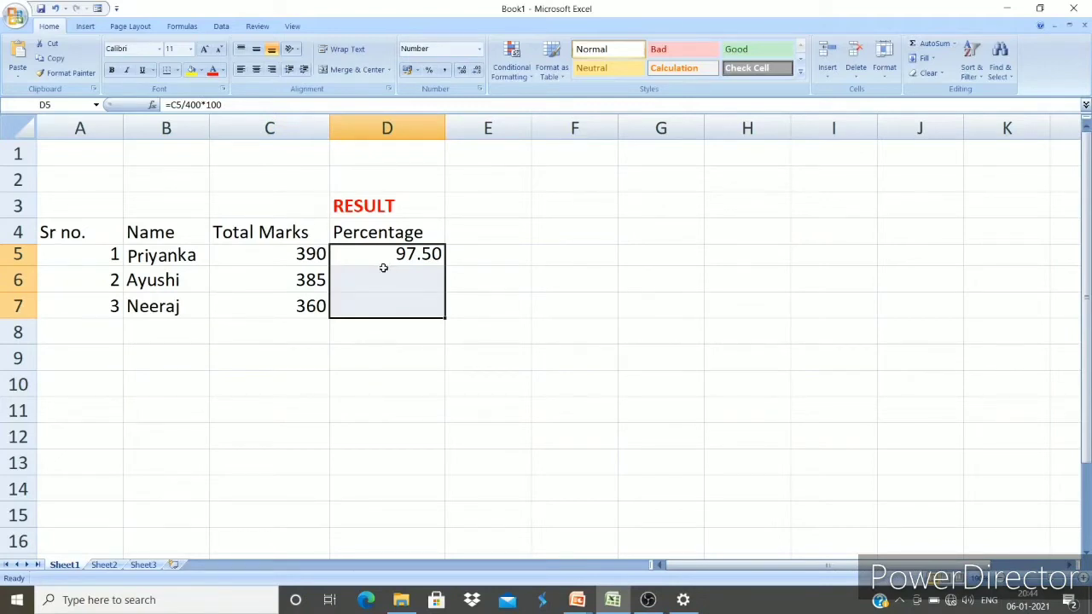
click(480, 53)
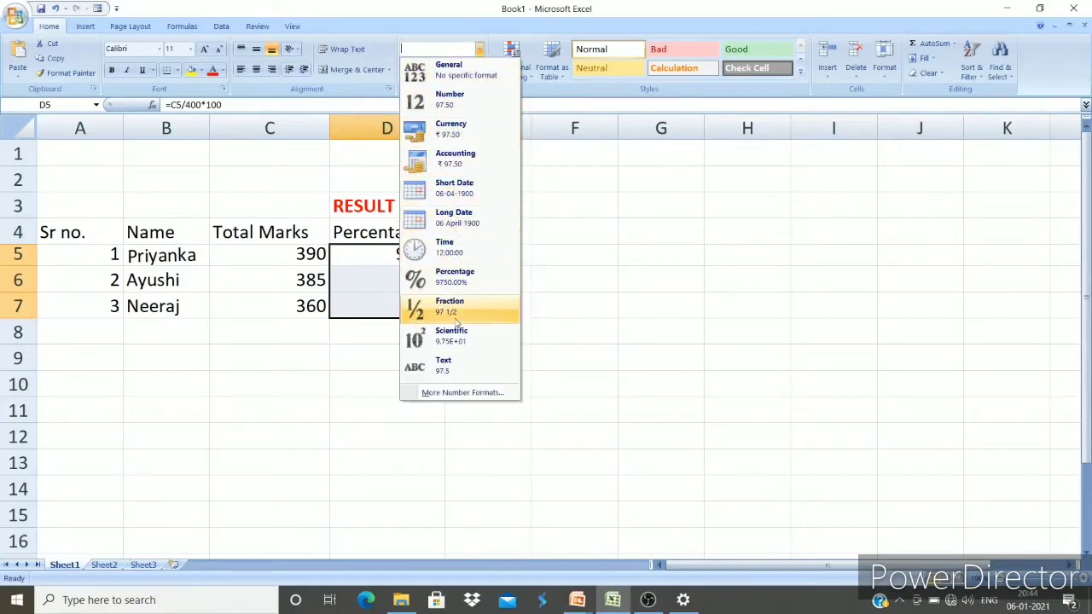
click(456, 77)
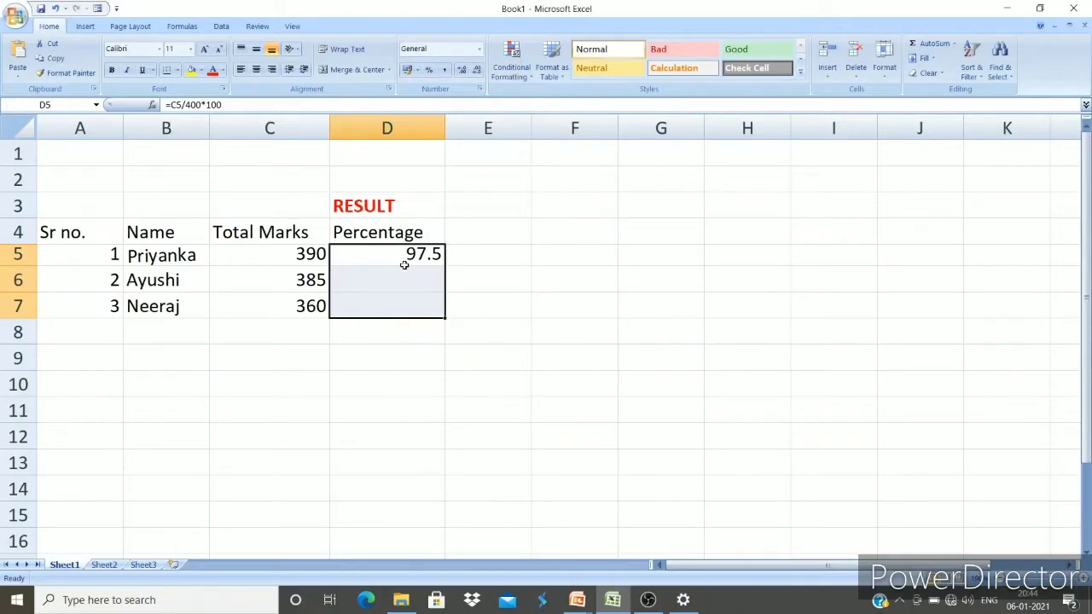
click(478, 49)
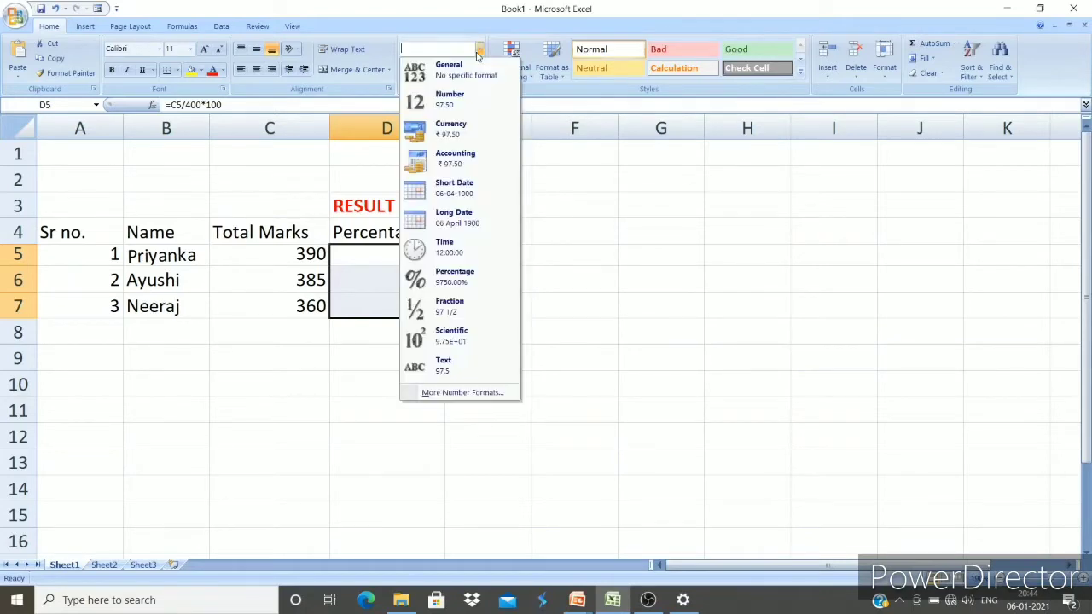
click(456, 100)
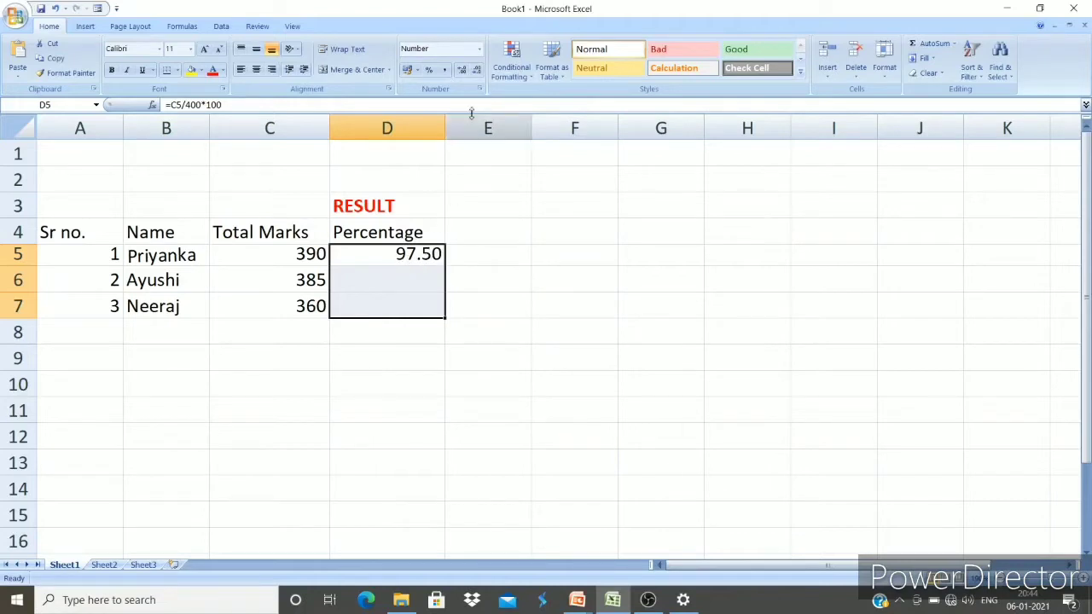
Apply the Currency format to the percentage cells D5:D7, followed by the Accounting format.
click(479, 48)
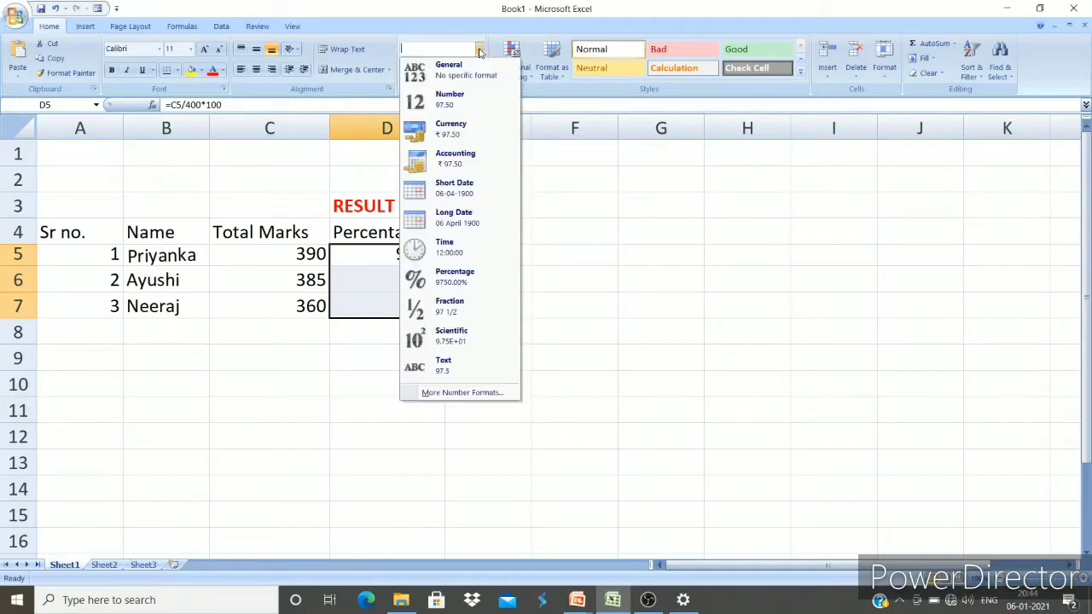
click(463, 129)
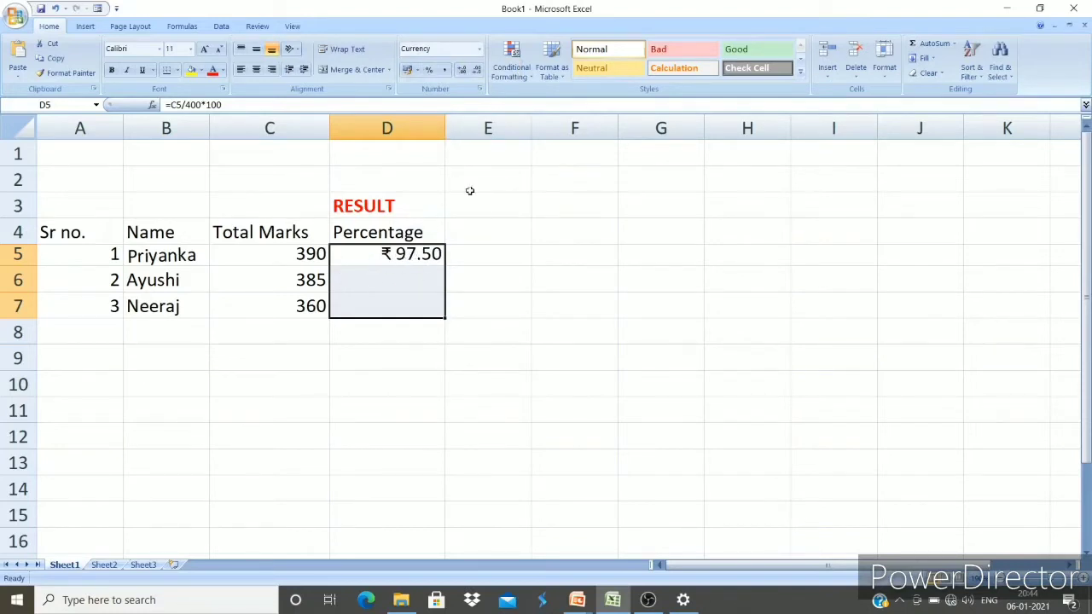
click(478, 49)
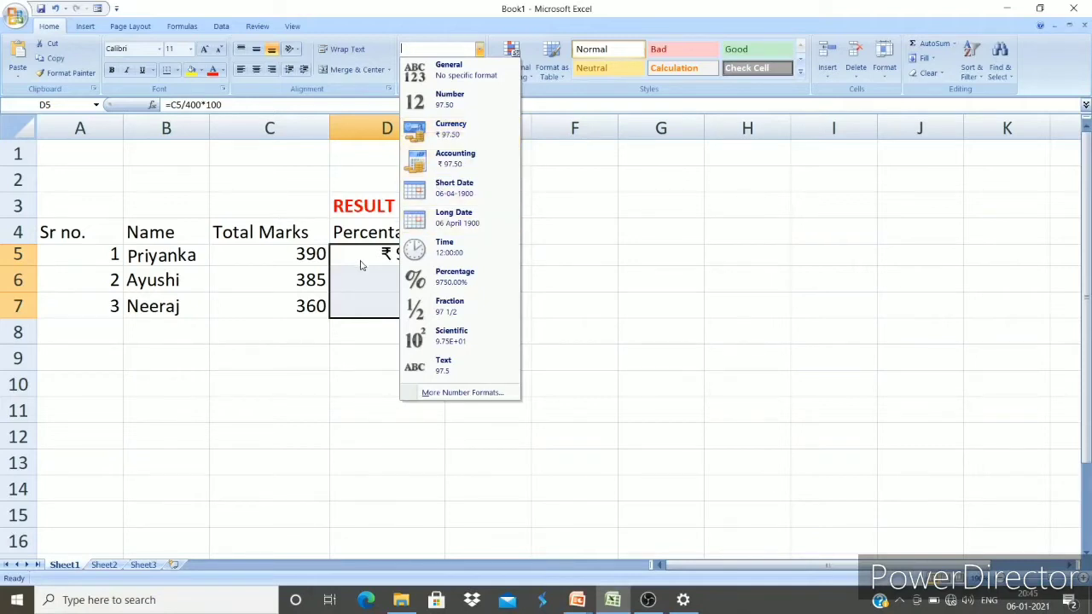
click(463, 159)
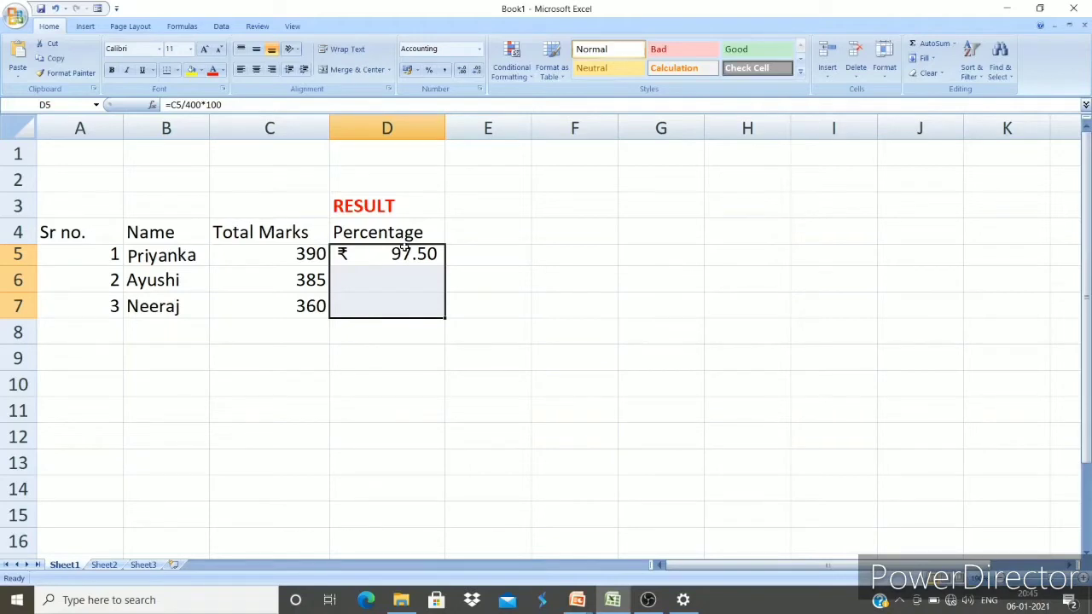
Format the first percentage value in cell D5 as Short Date, followed by Long Date.
click(478, 48)
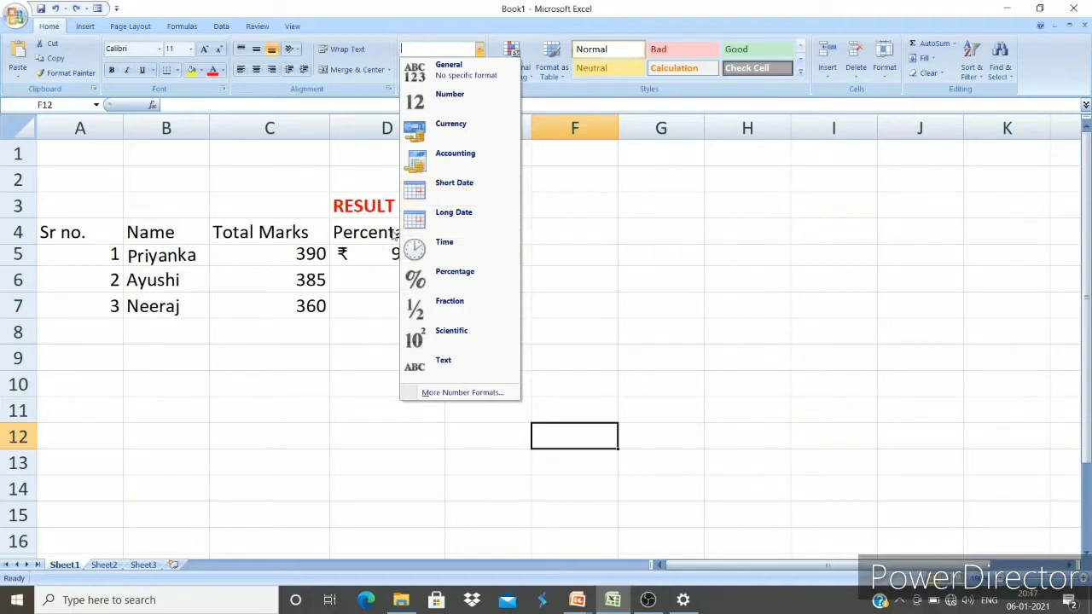
click(381, 256)
click(401, 254)
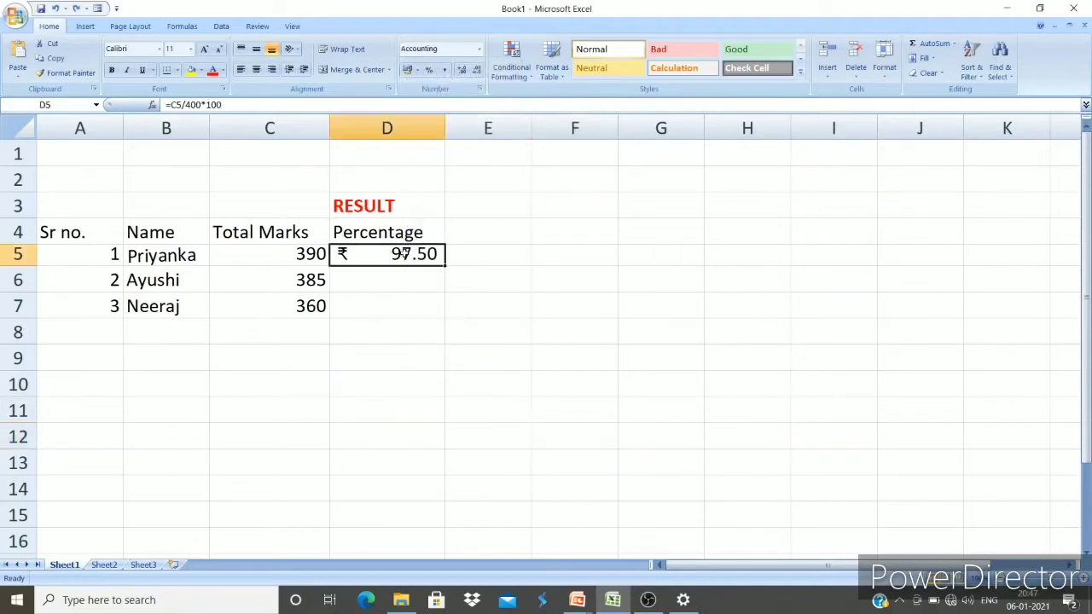
click(479, 49)
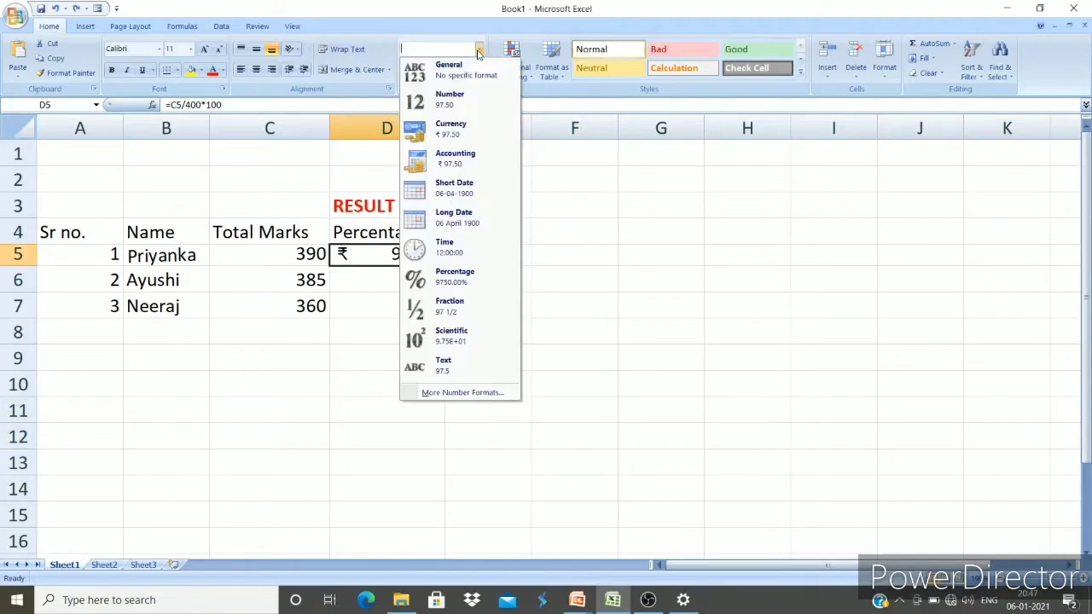
click(449, 184)
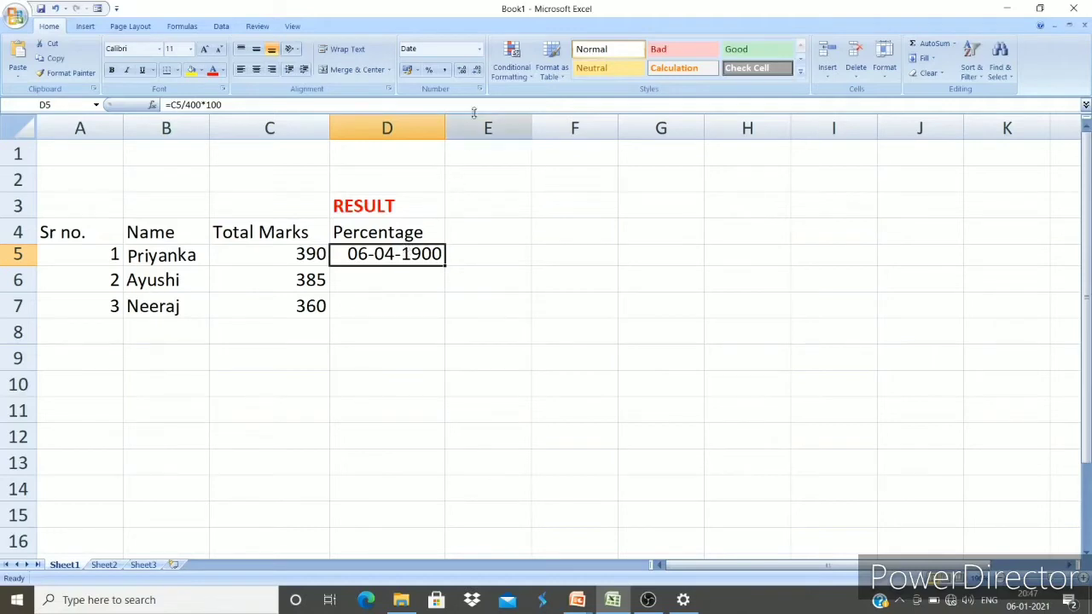
click(479, 54)
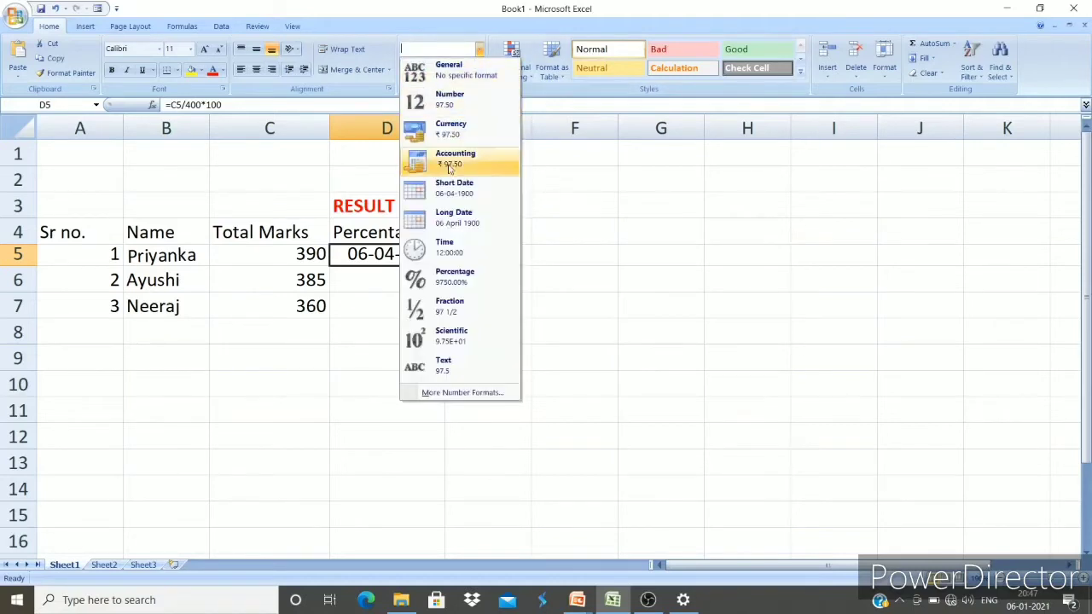
click(439, 222)
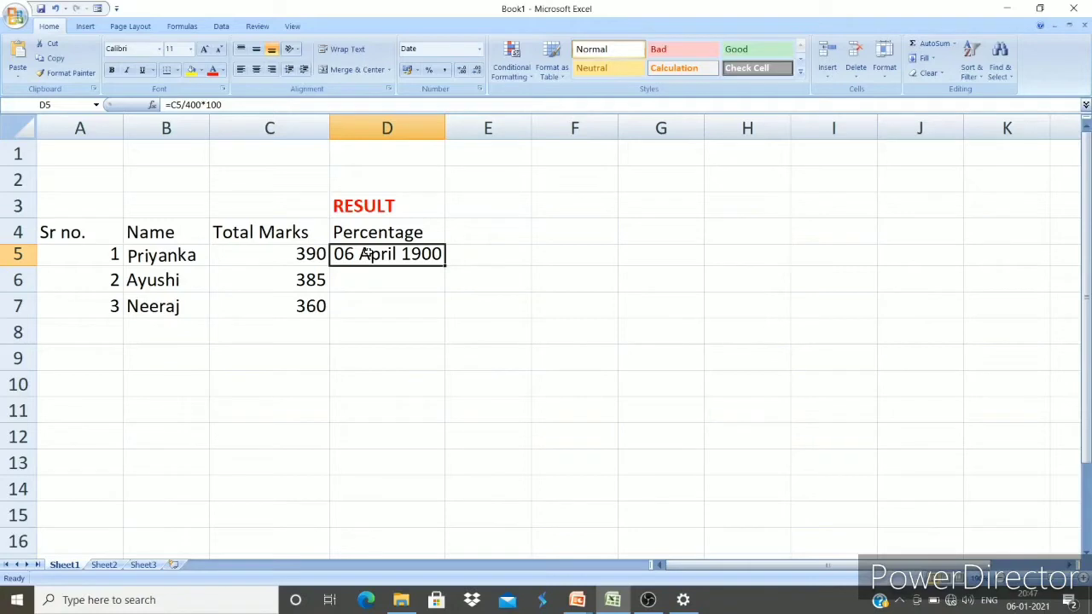
Format the value in cell D5 as Time, followed by Percentage.
click(477, 49)
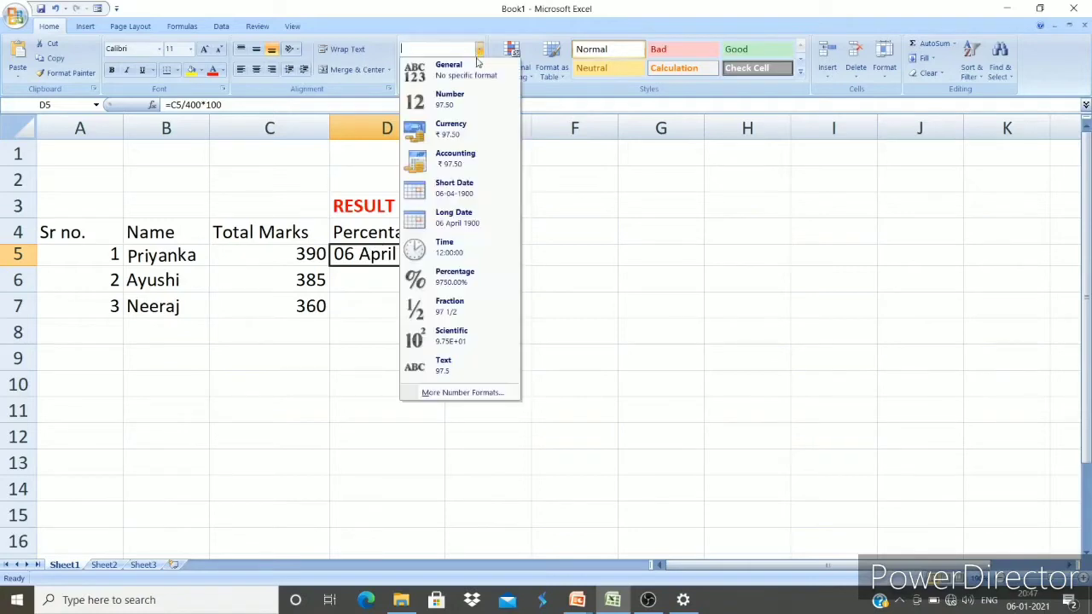
click(445, 246)
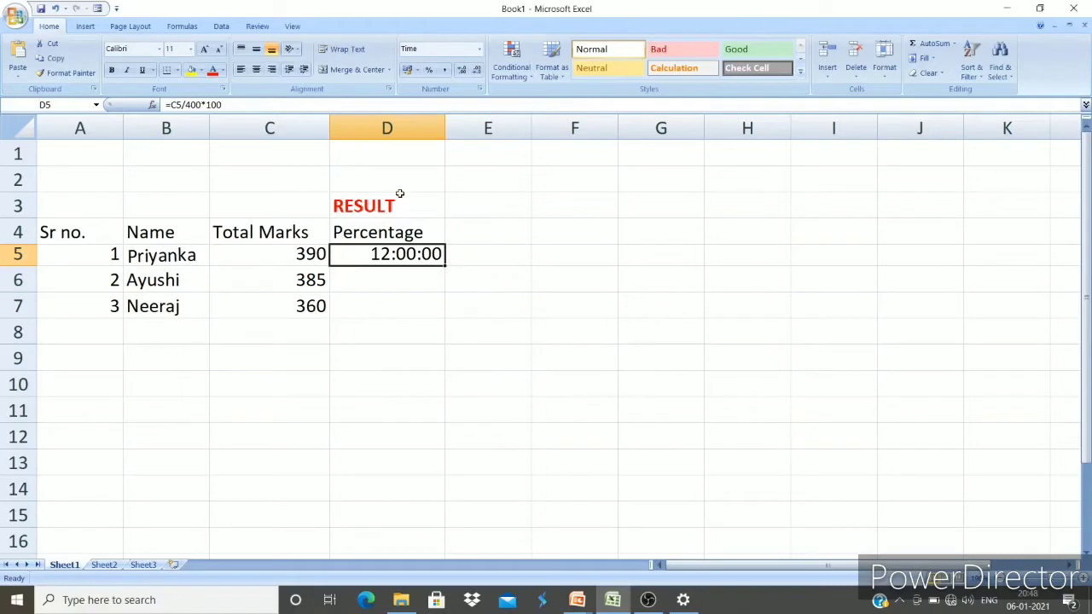
click(480, 50)
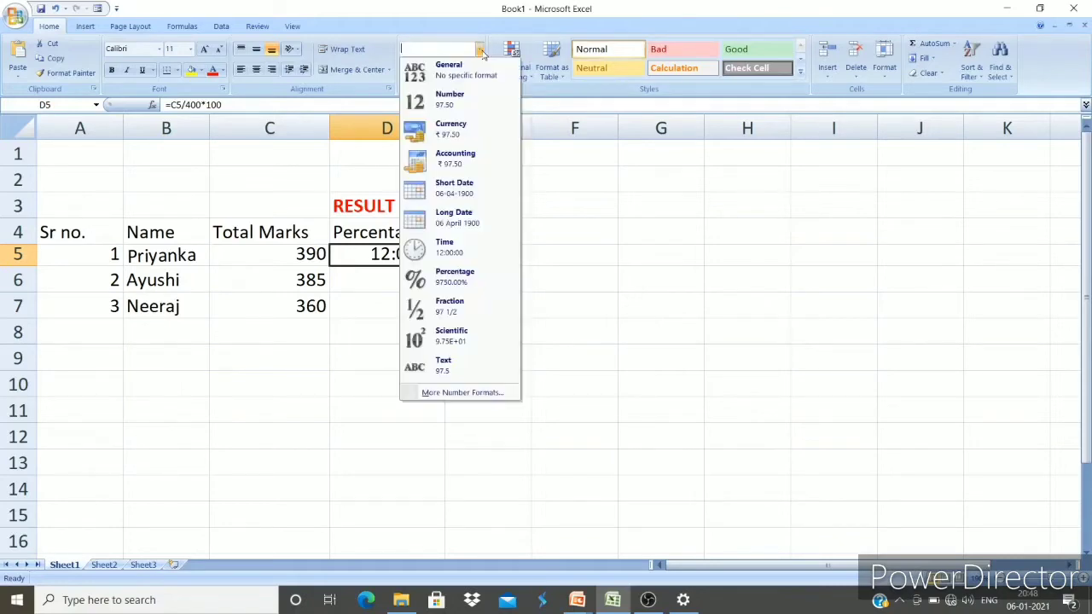
click(454, 276)
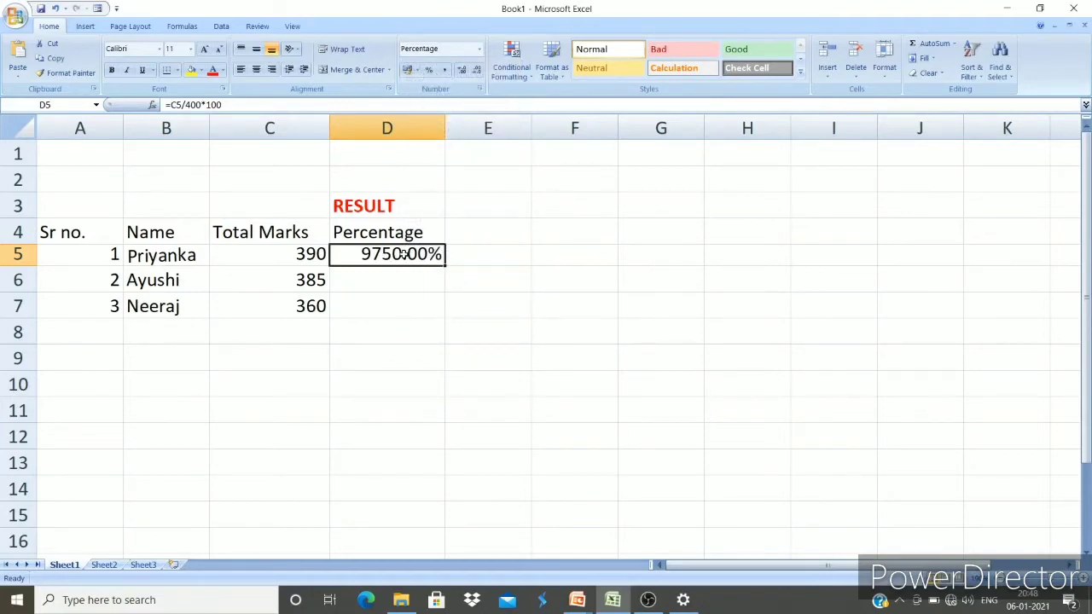
Format the value in cell D5 as Fraction, followed by Scientific.
click(479, 48)
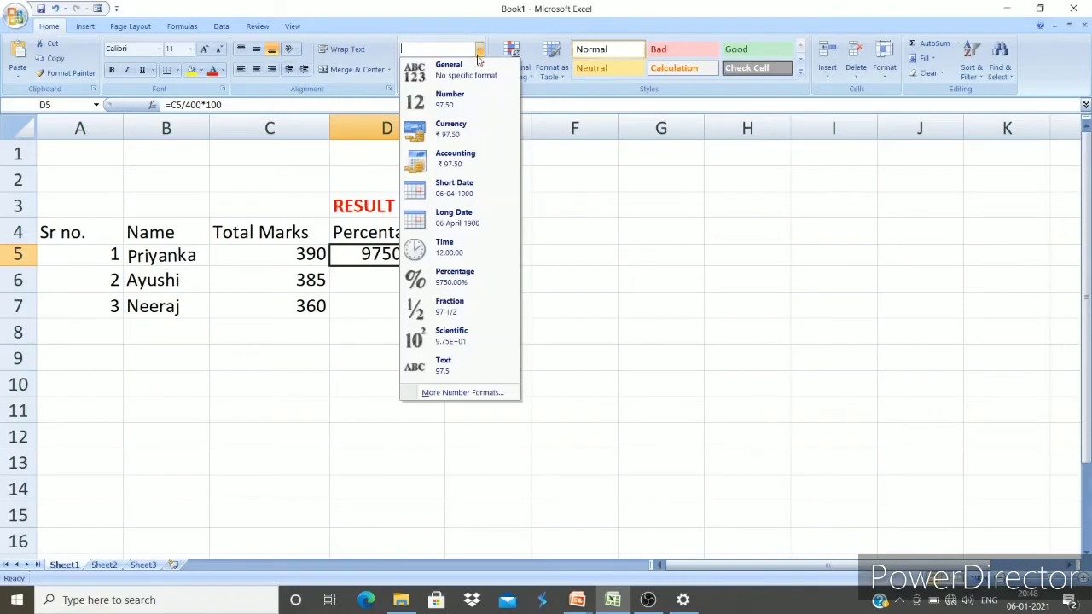
click(442, 311)
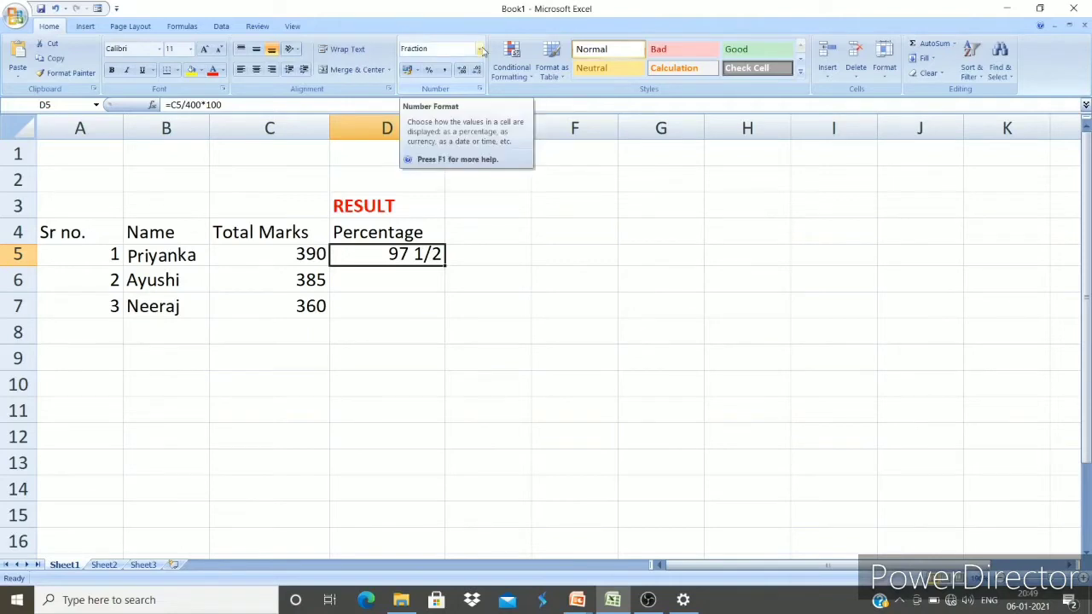
click(481, 51)
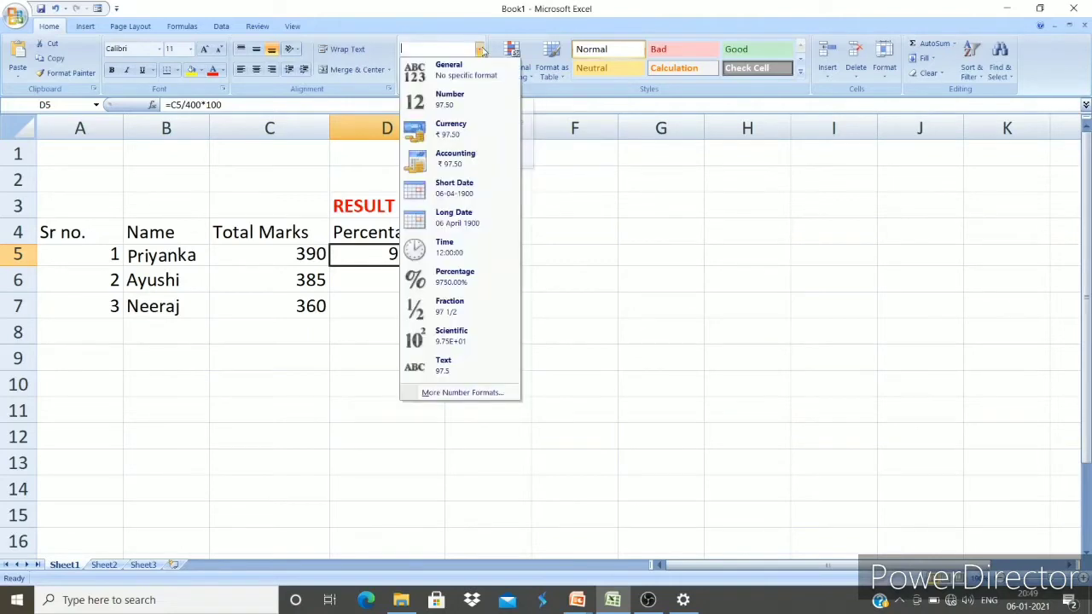
click(469, 335)
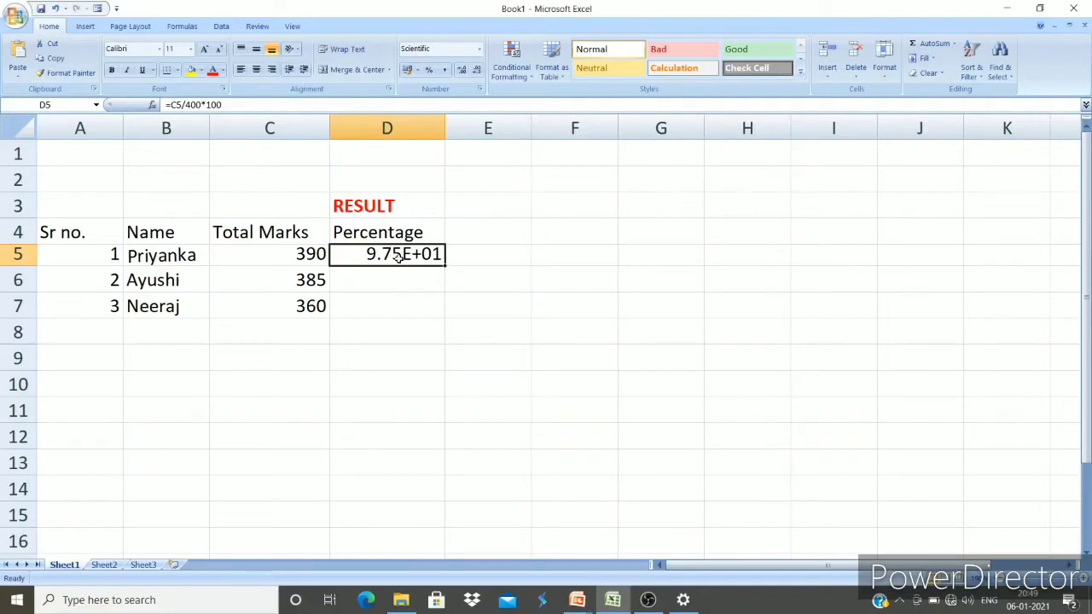
Apply the Text format to the percentage value in cell D5.
click(479, 48)
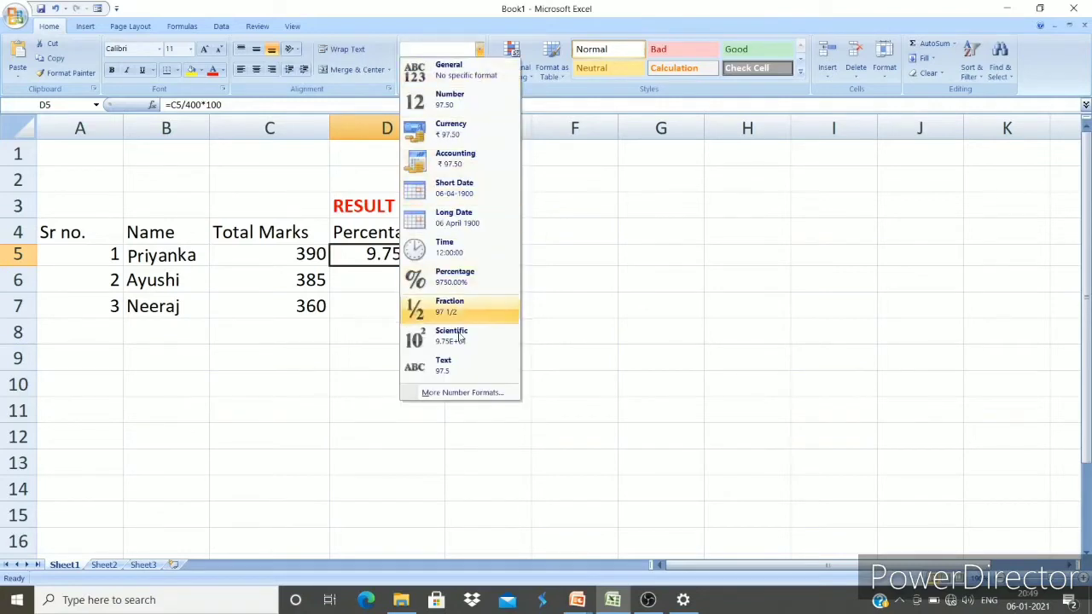
click(443, 365)
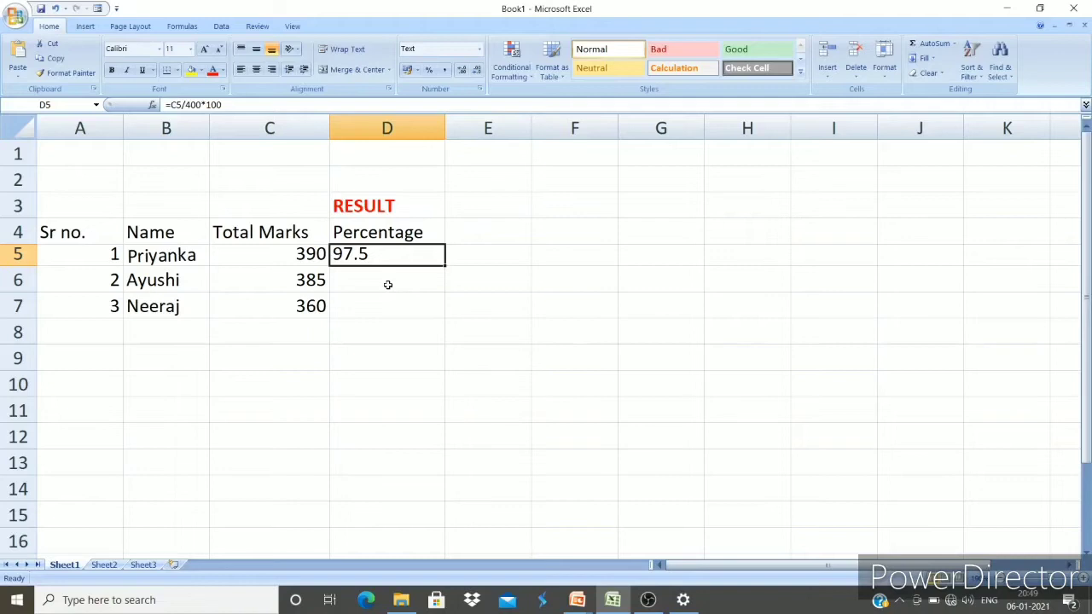
click(479, 49)
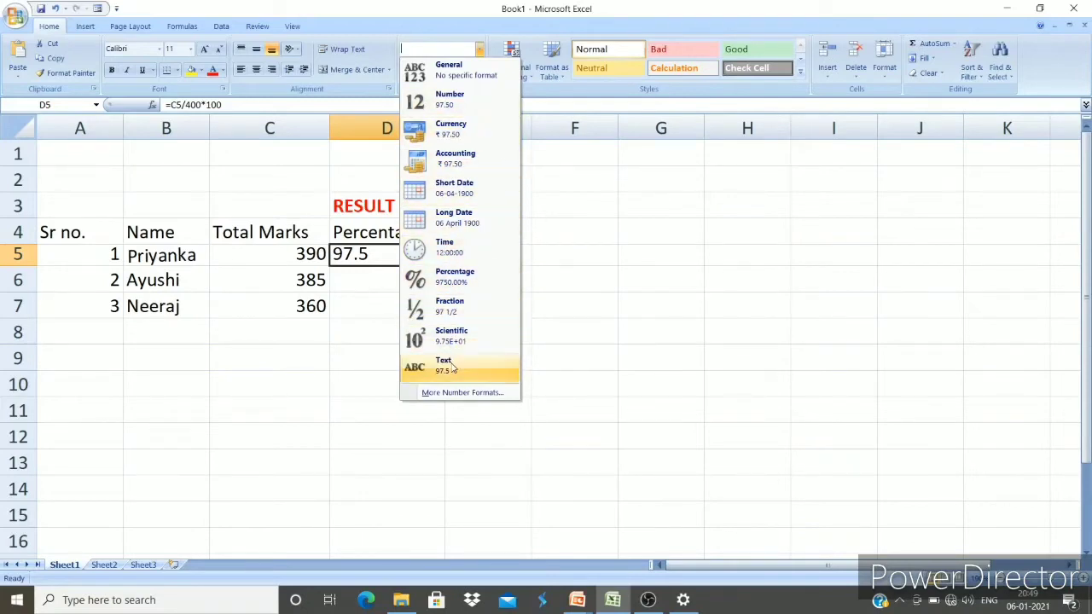
click(585, 310)
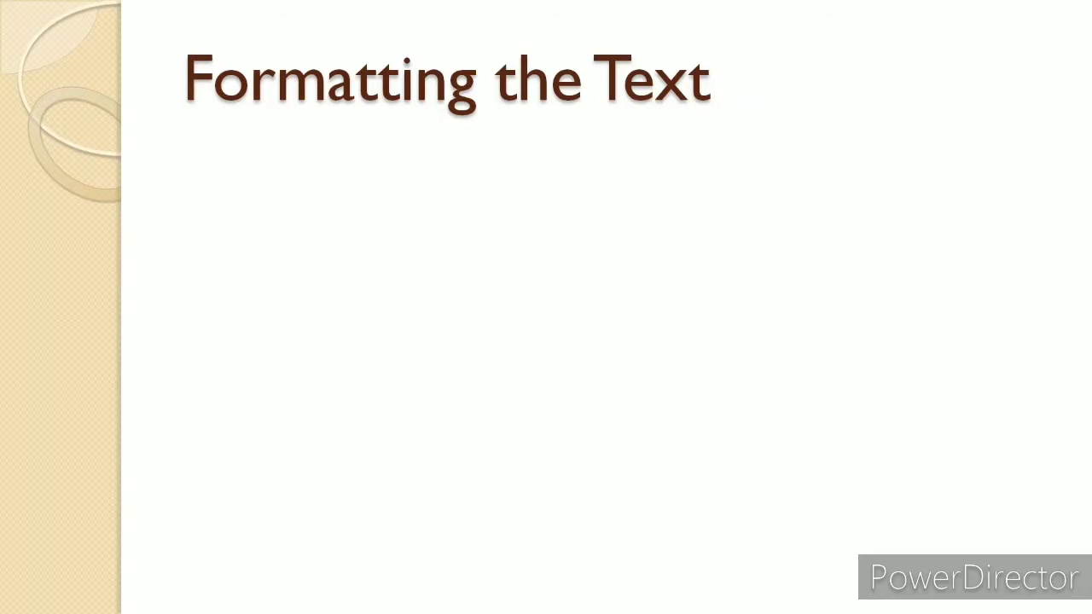
Switch from the slideshow back to Excel and change the font colour of the RESULT heading in D3 to green.
key(alt+Tab)
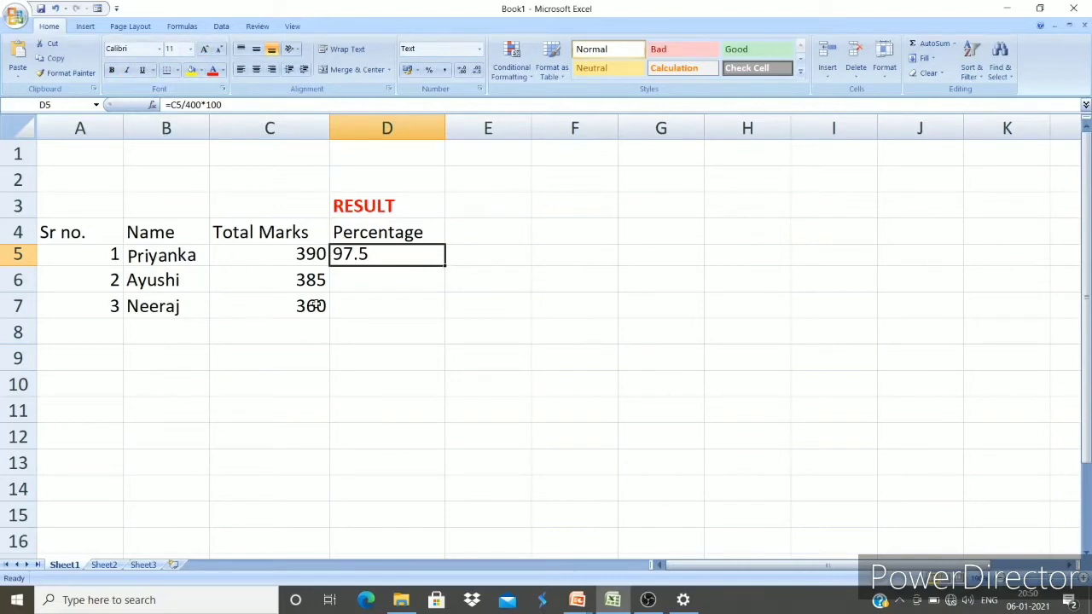
click(346, 207)
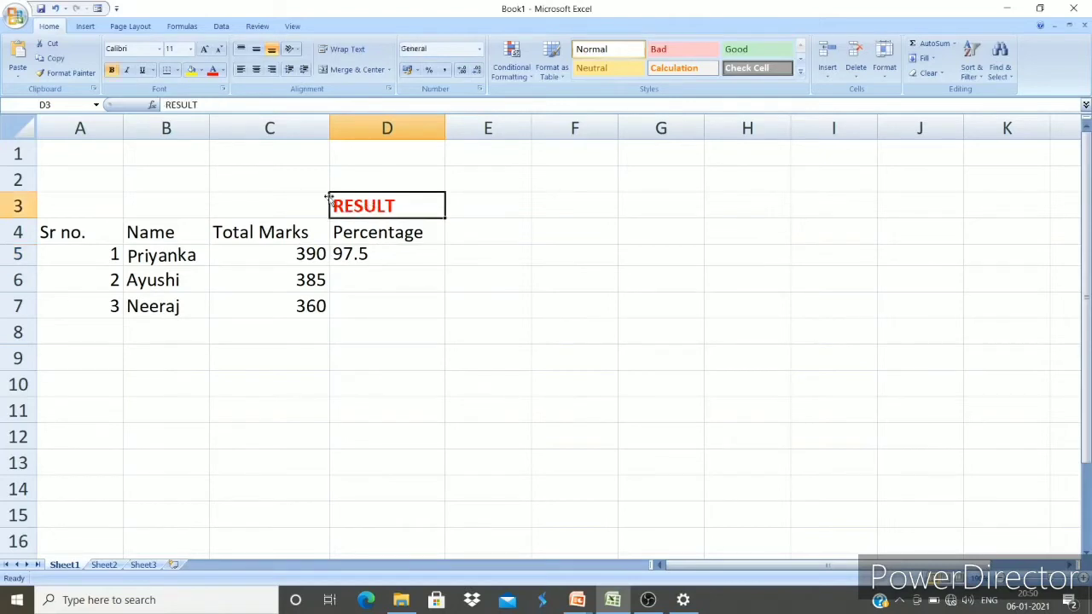
click(222, 71)
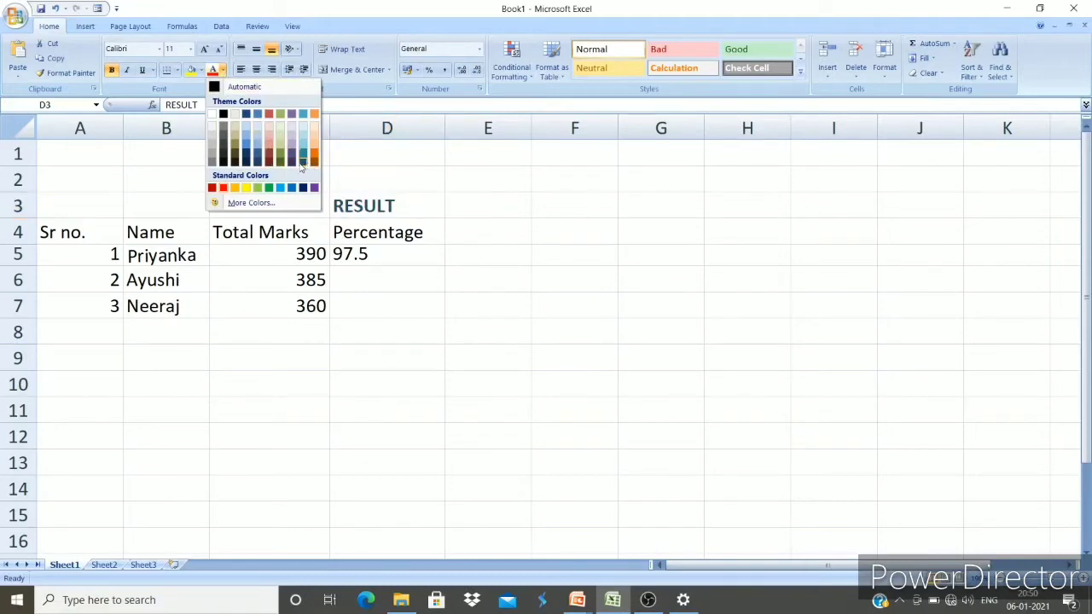
click(268, 186)
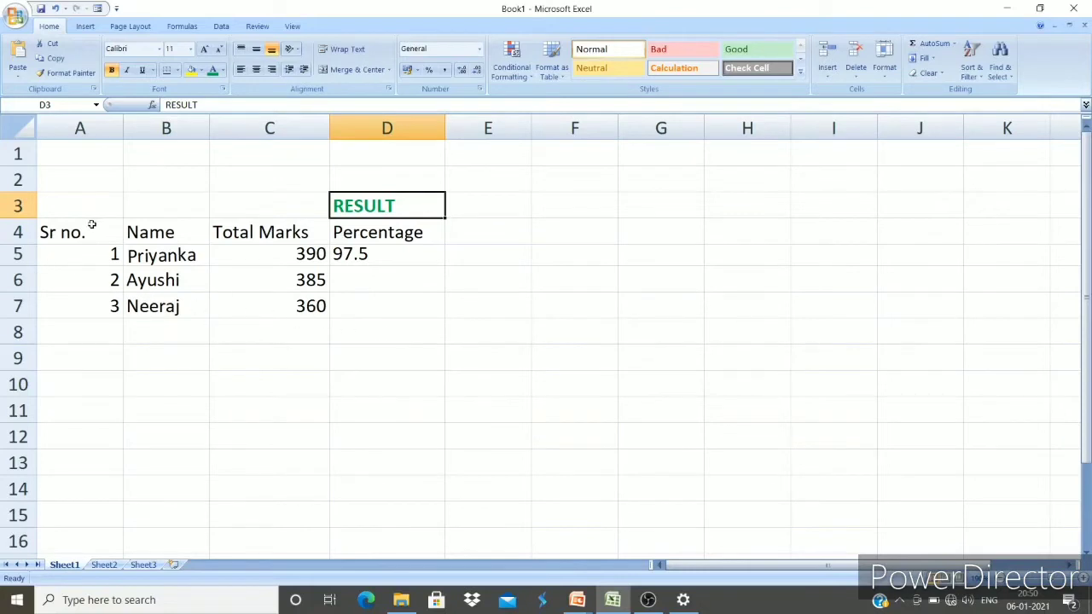
Make the column headings in A4:D4 bold, underlined and italic.
drag(41, 232, 371, 234)
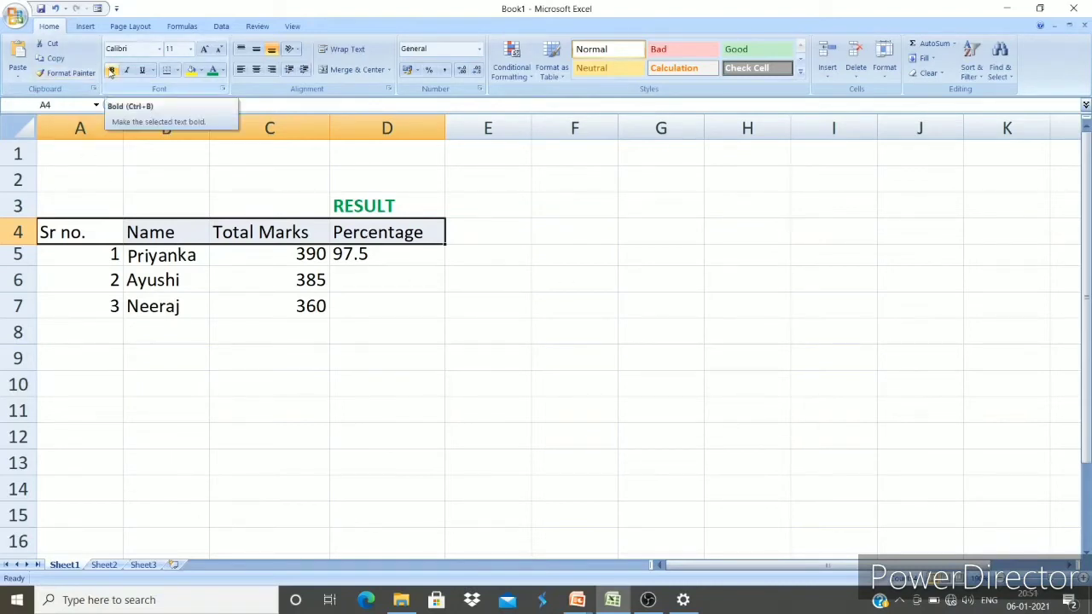
click(110, 72)
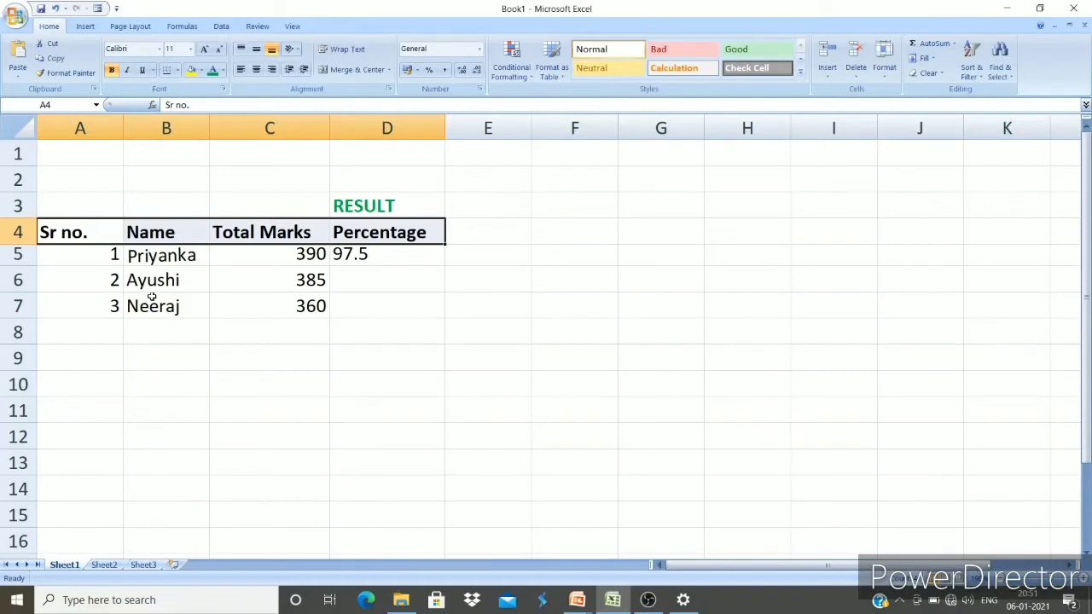
click(141, 71)
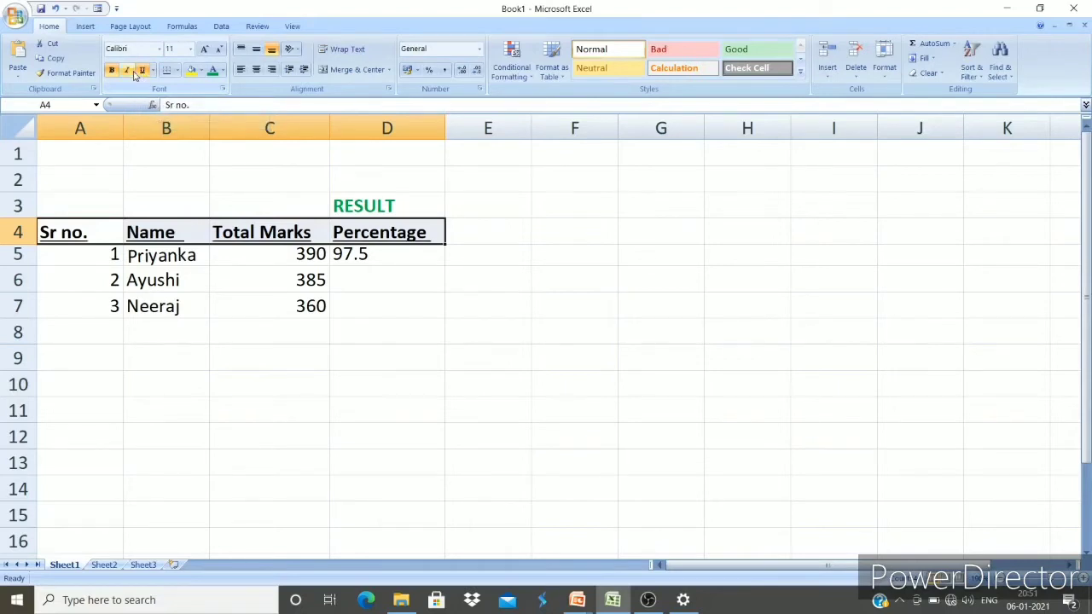
click(127, 71)
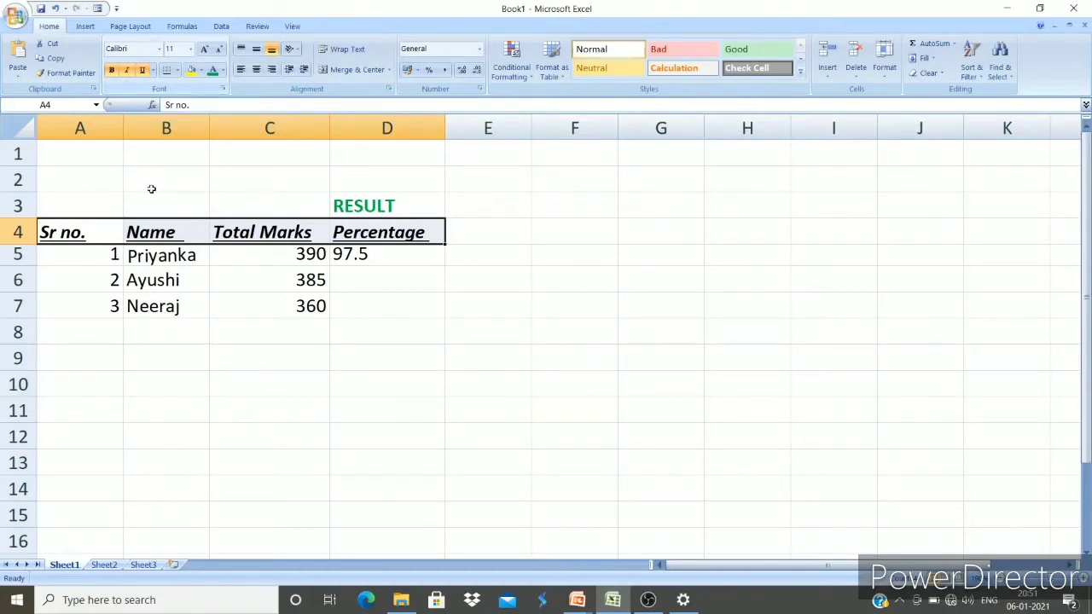
Set the student data in A5:D7 to font size 12 and the Algerian font.
drag(84, 256, 347, 301)
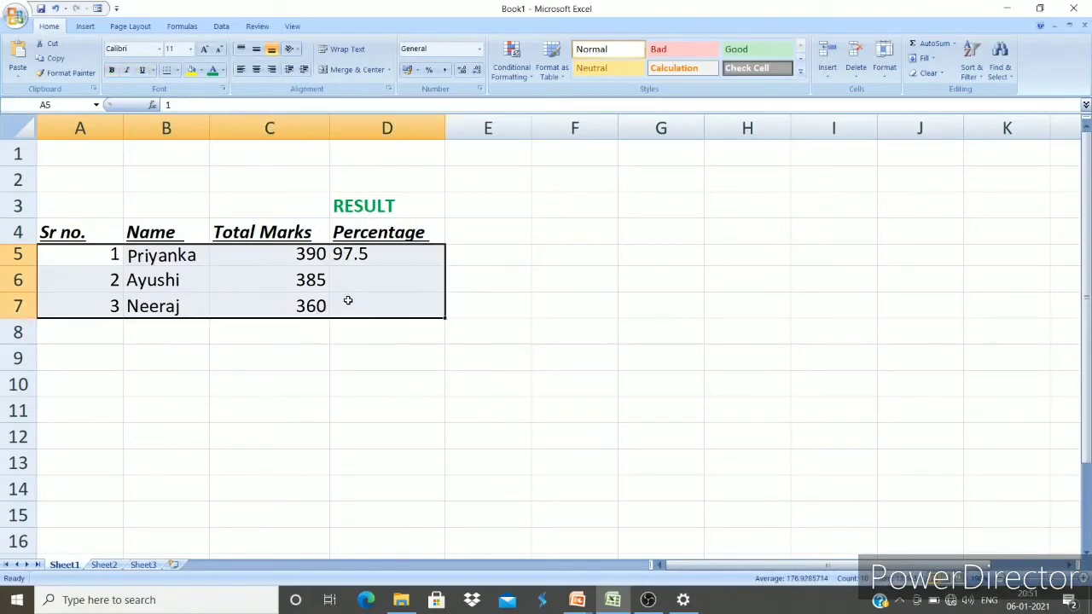
click(190, 49)
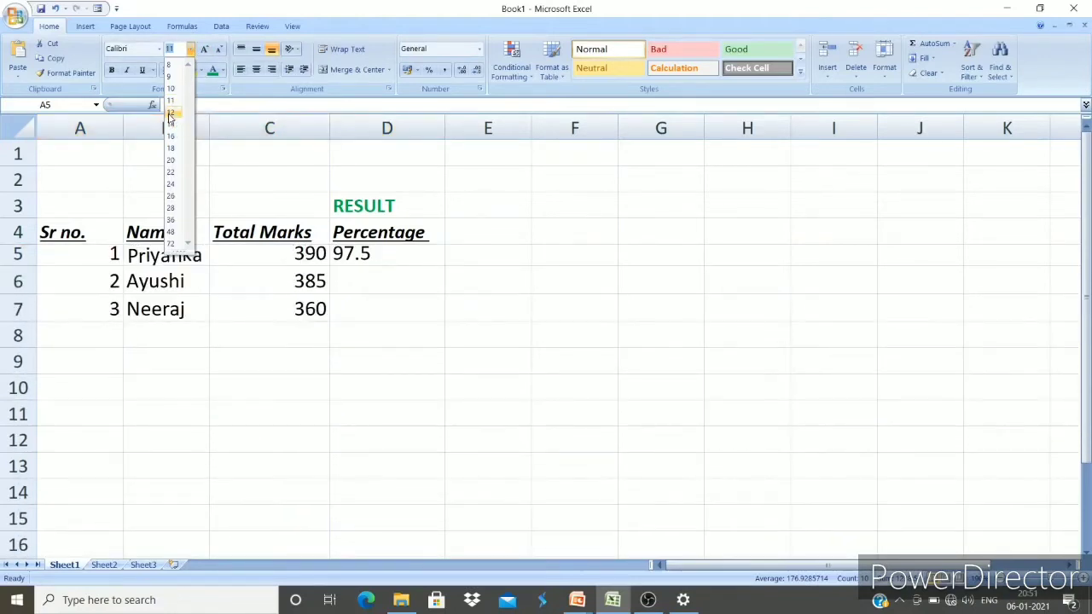
click(171, 114)
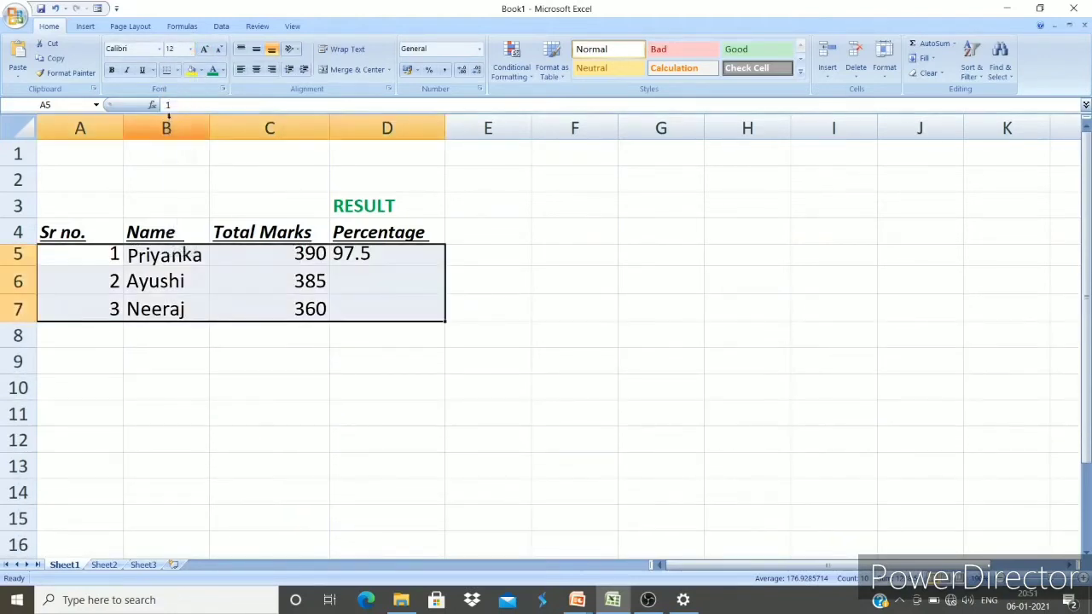
click(159, 49)
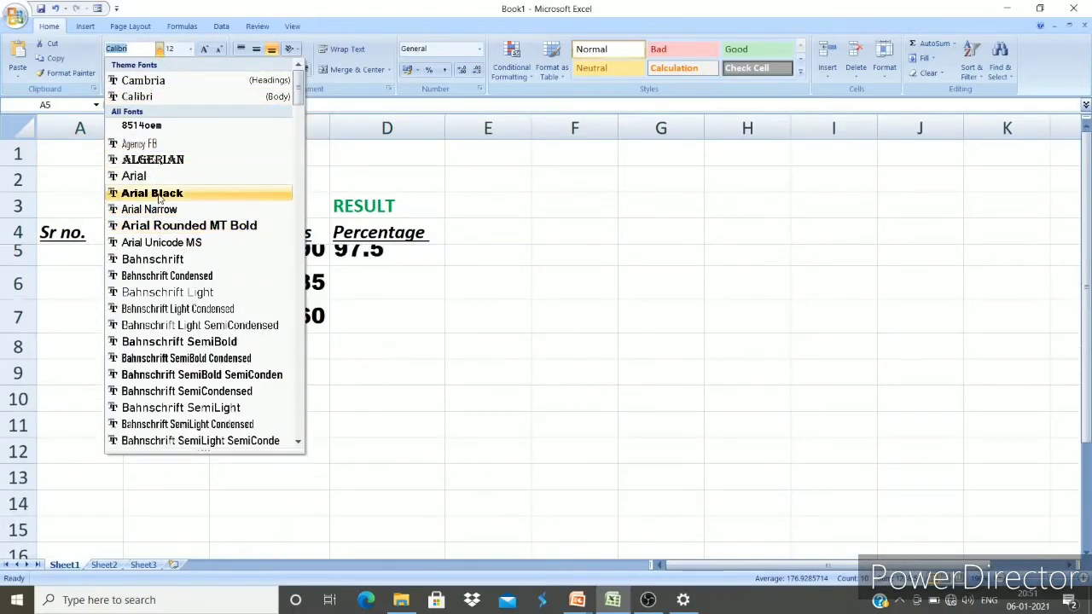
click(159, 161)
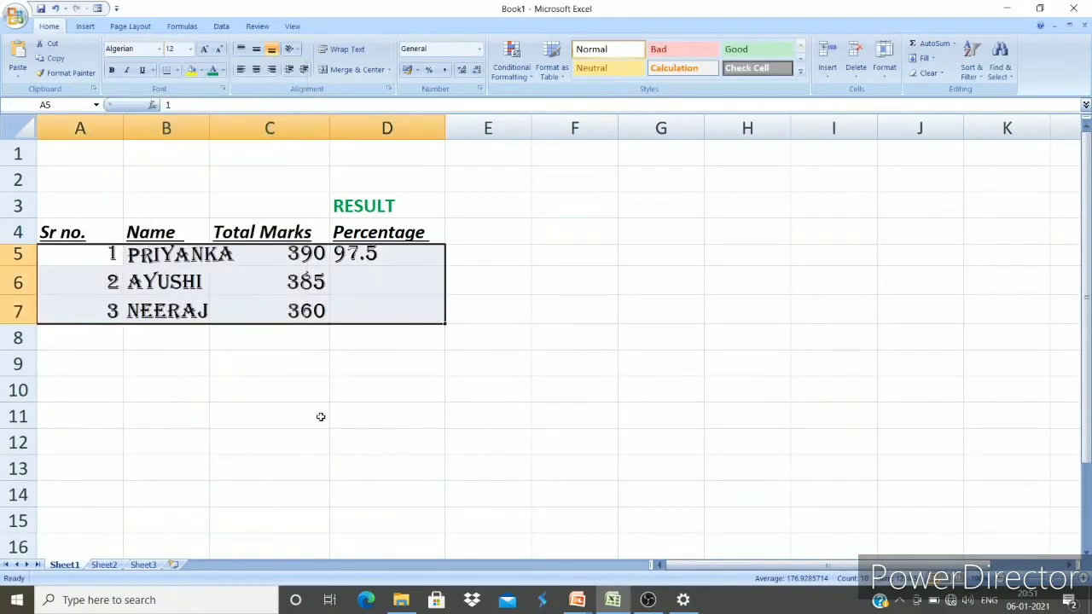
click(233, 397)
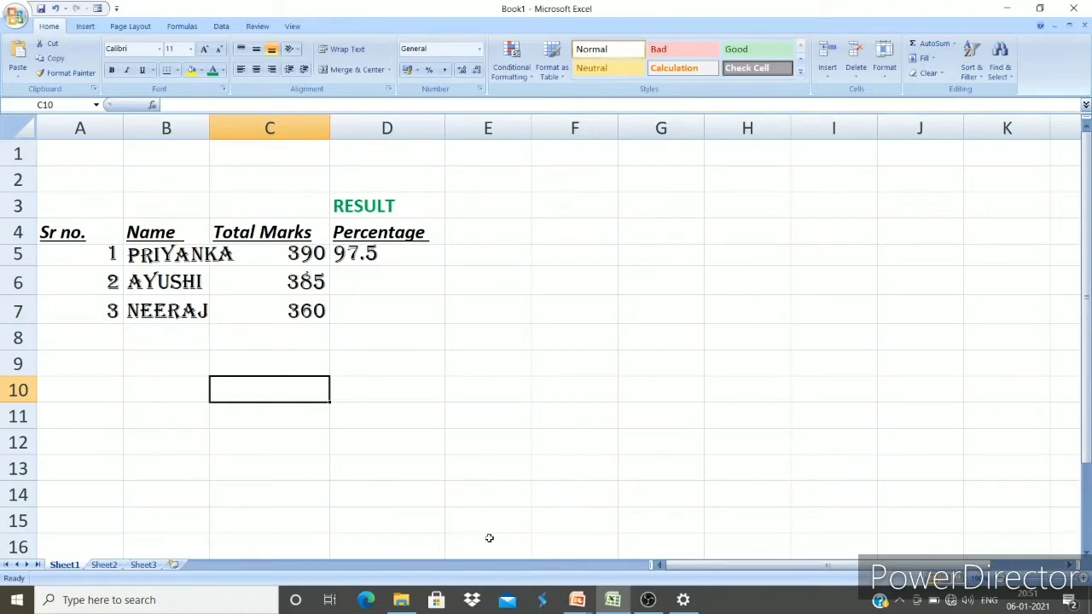
Preview the sheet as it would print, examine the result table enlarged, and close the preview.
click(16, 19)
mouse_move(72, 203)
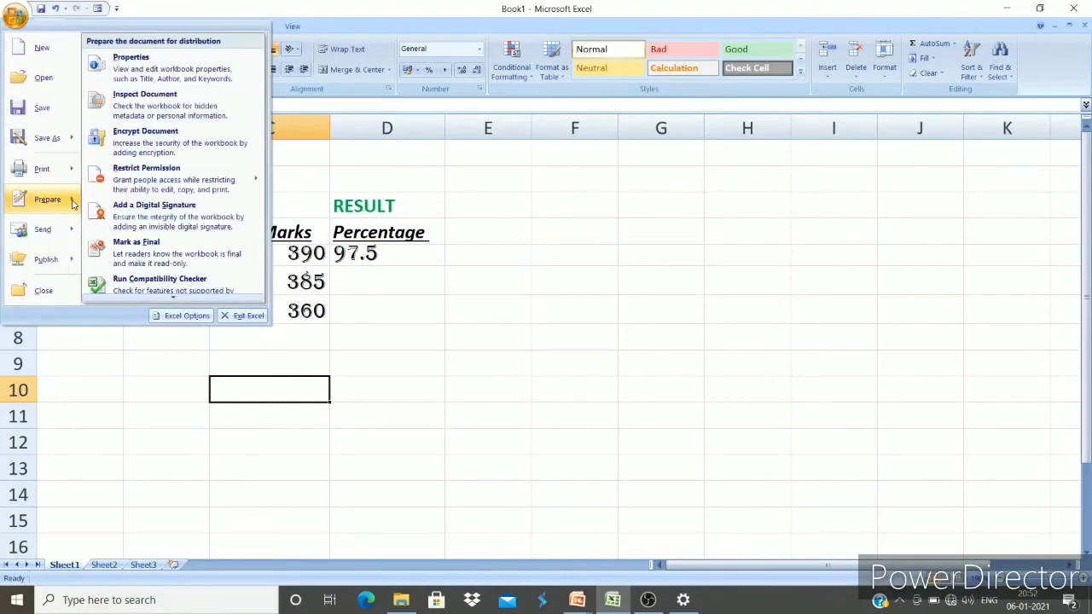
mouse_move(51, 169)
click(136, 141)
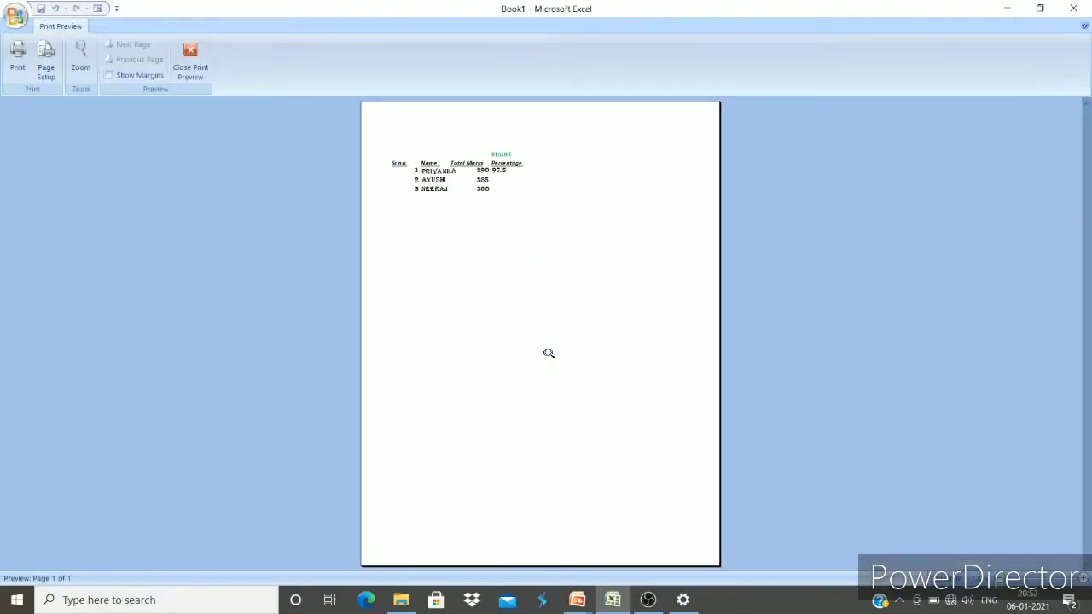
click(438, 265)
scroll(493, 356, up, 2)
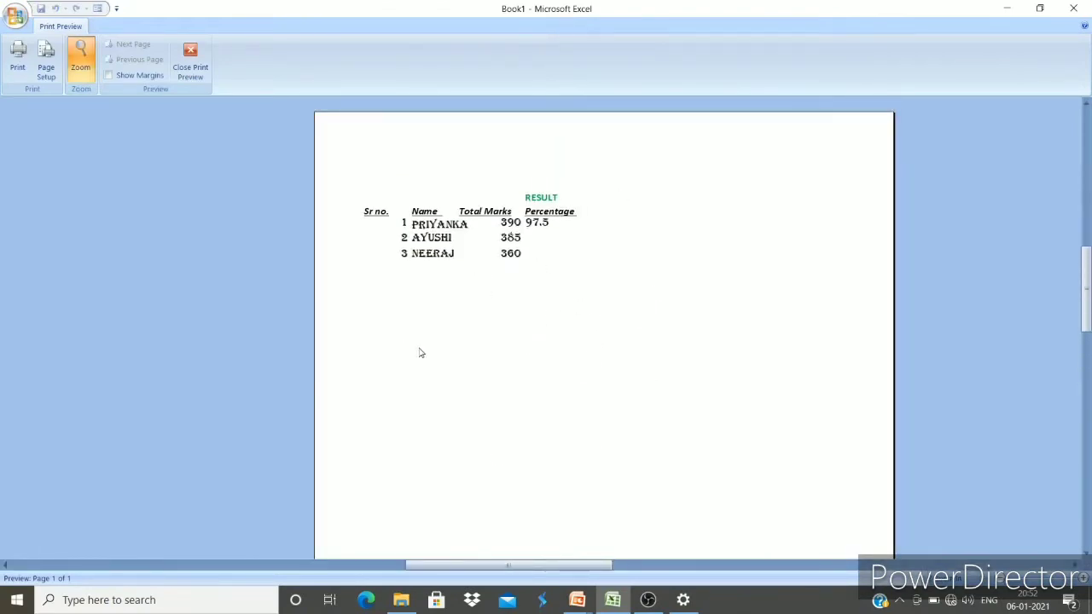
click(190, 66)
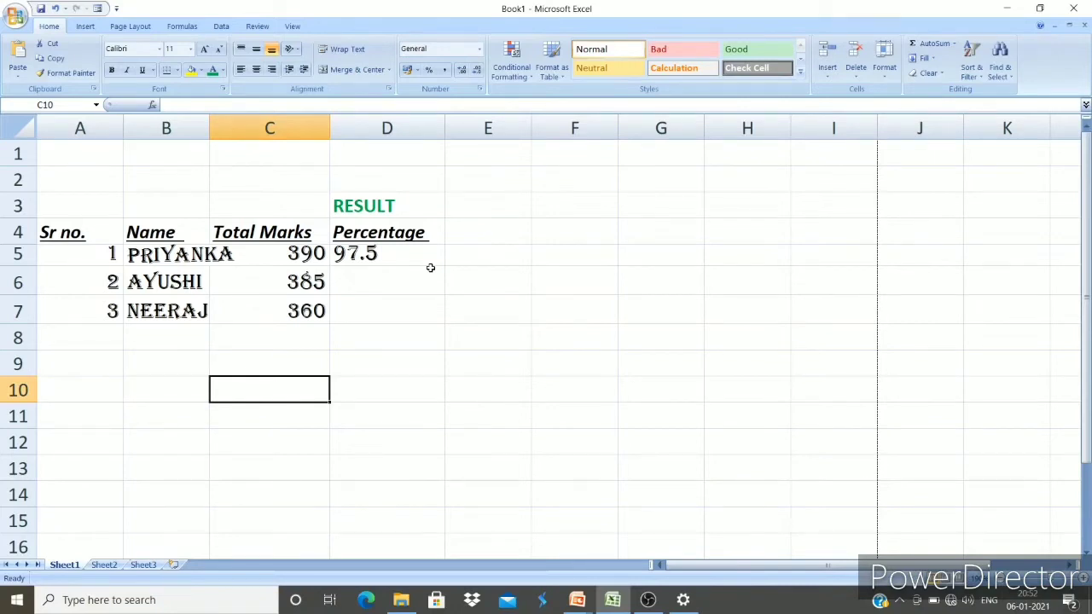
Fill the RESULT heading cell D3 with yellow.
click(421, 206)
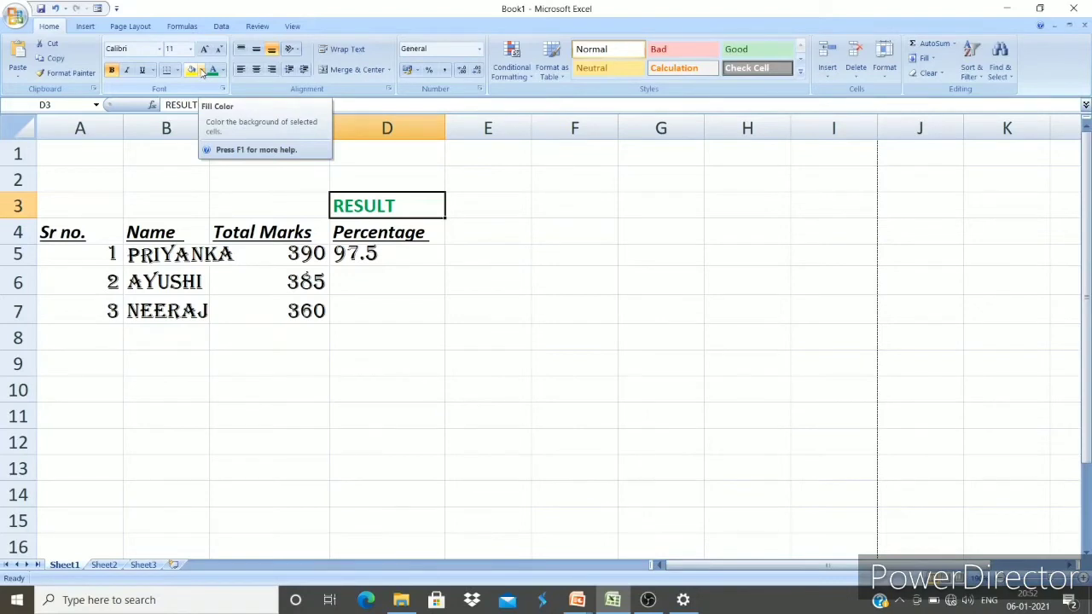
click(202, 71)
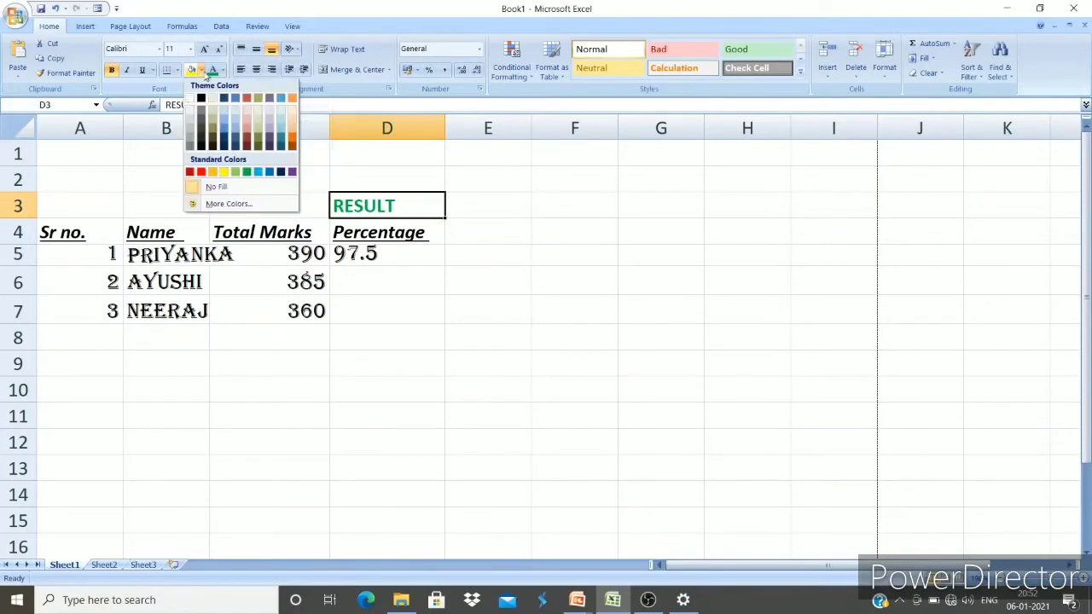
click(225, 173)
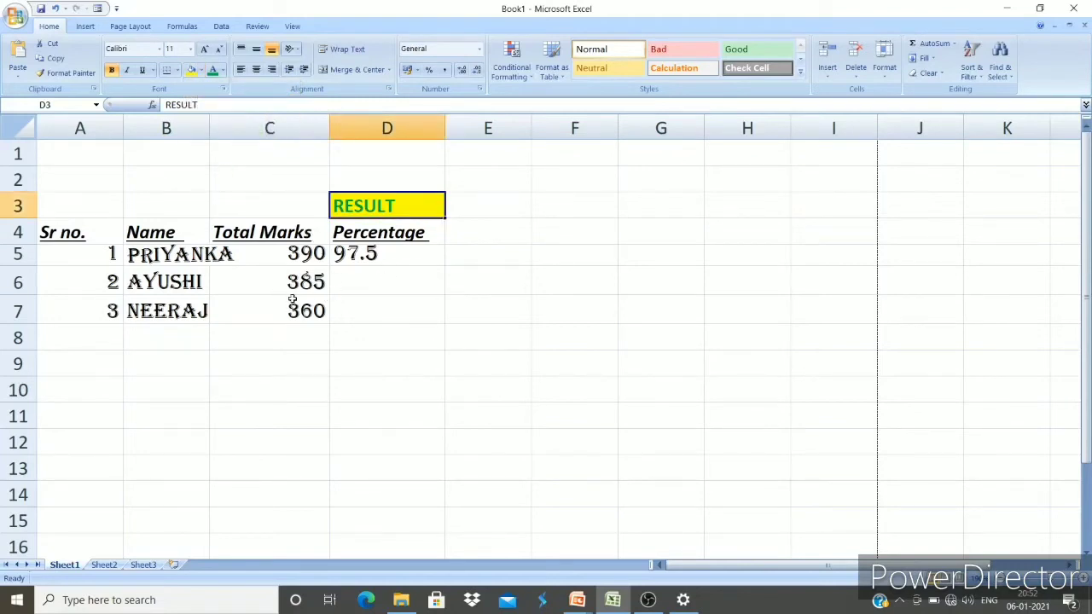
Fill the Total Marks column cells C4:C7 with a light tan background colour.
drag(275, 232, 285, 307)
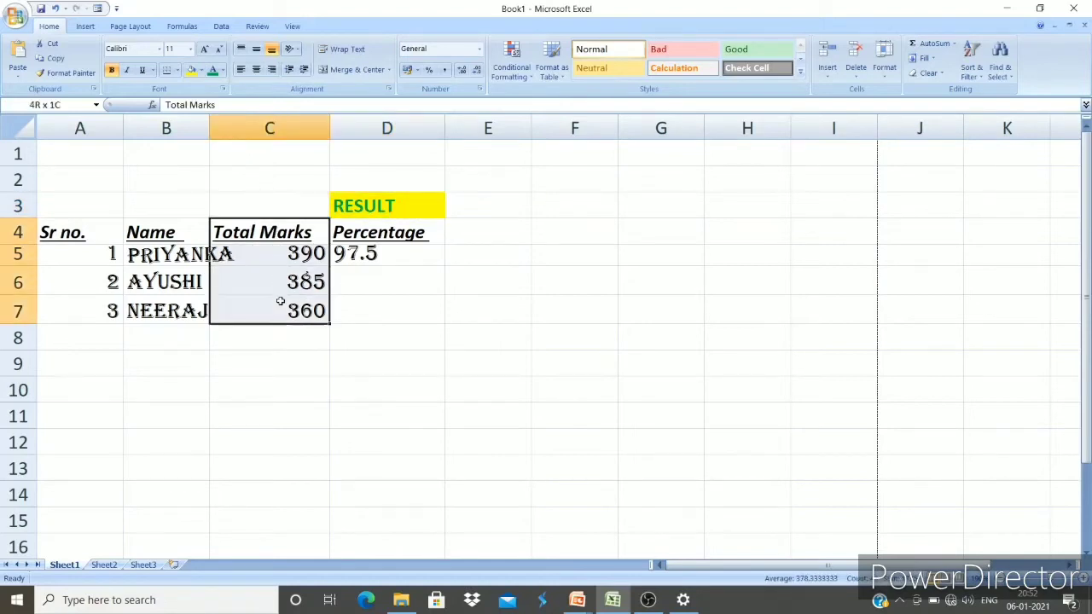
click(201, 69)
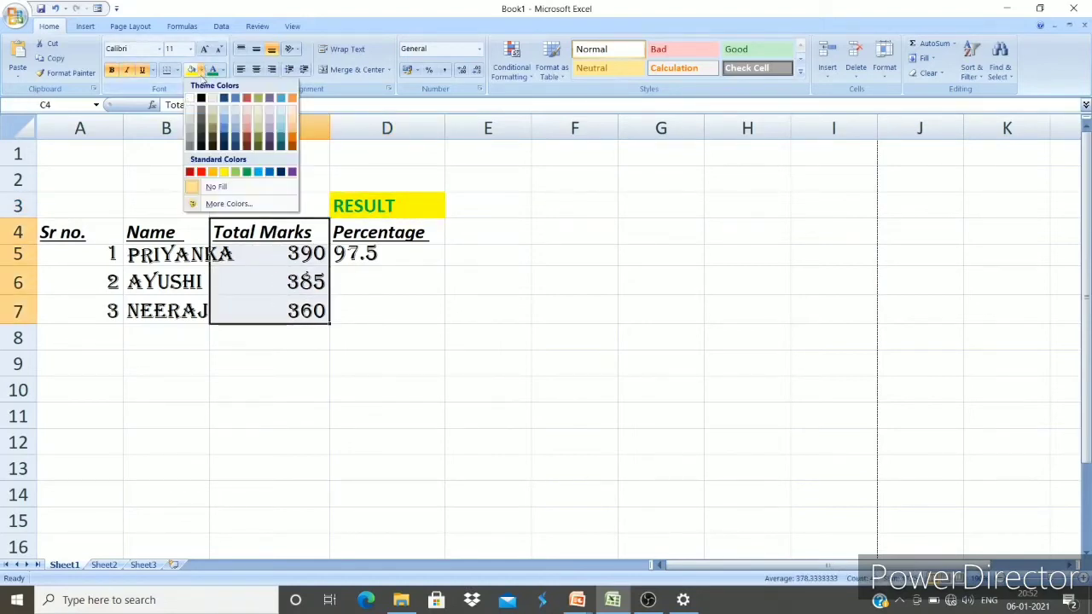
click(212, 112)
click(404, 348)
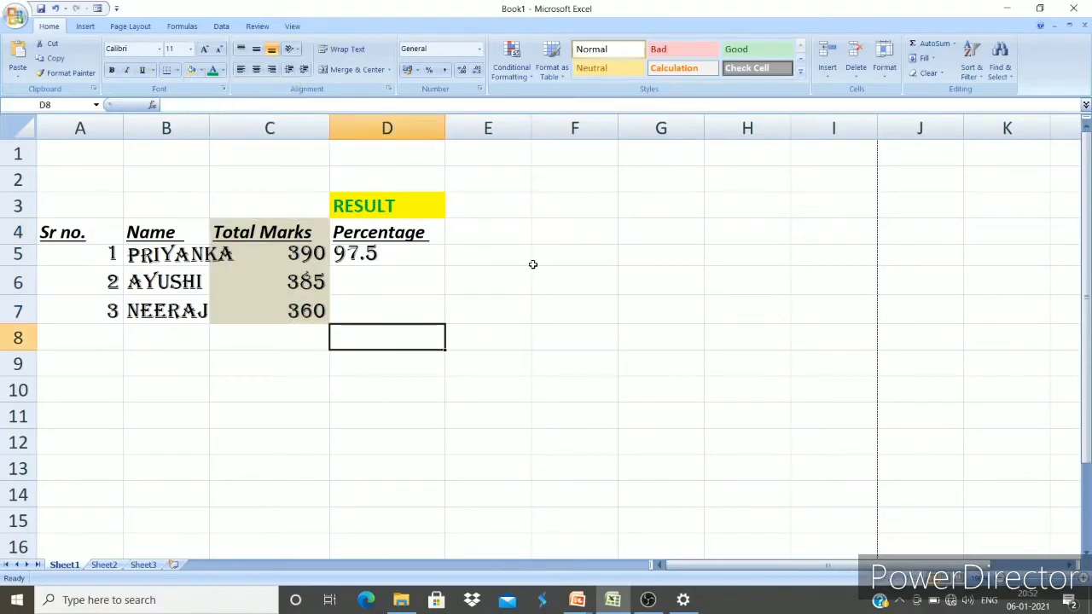
Widen column B to fit the student names and fill the column headings A4:D4 with light red.
drag(211, 125, 234, 126)
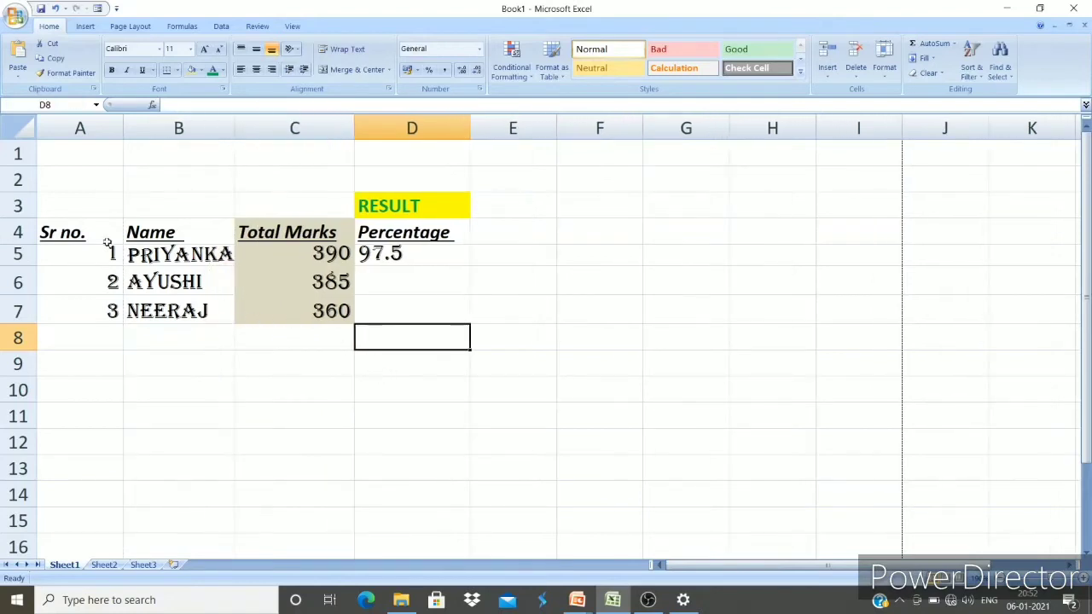
drag(72, 236, 380, 231)
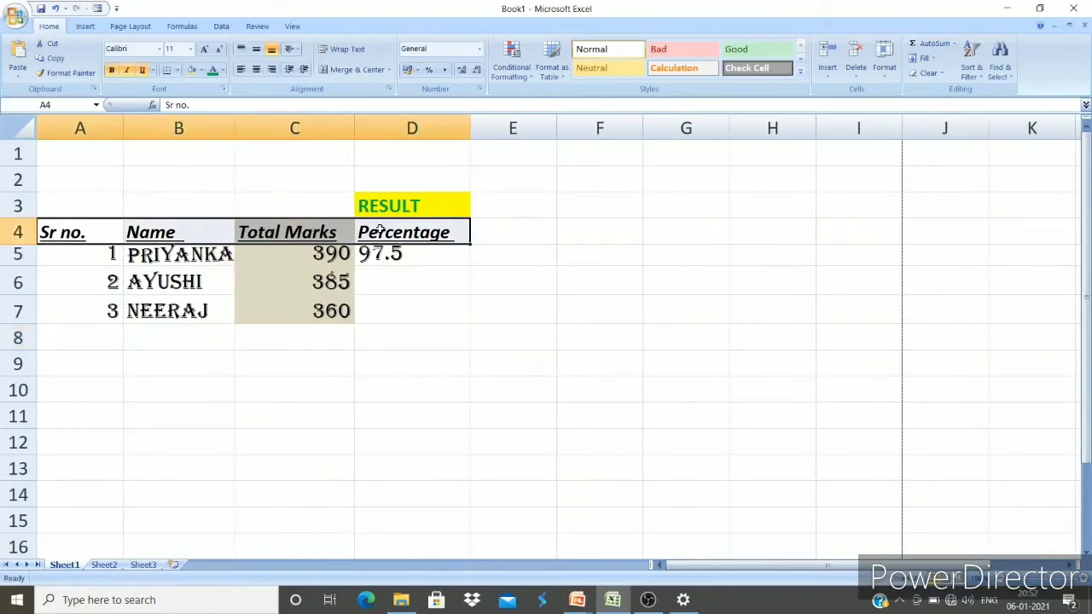
click(201, 70)
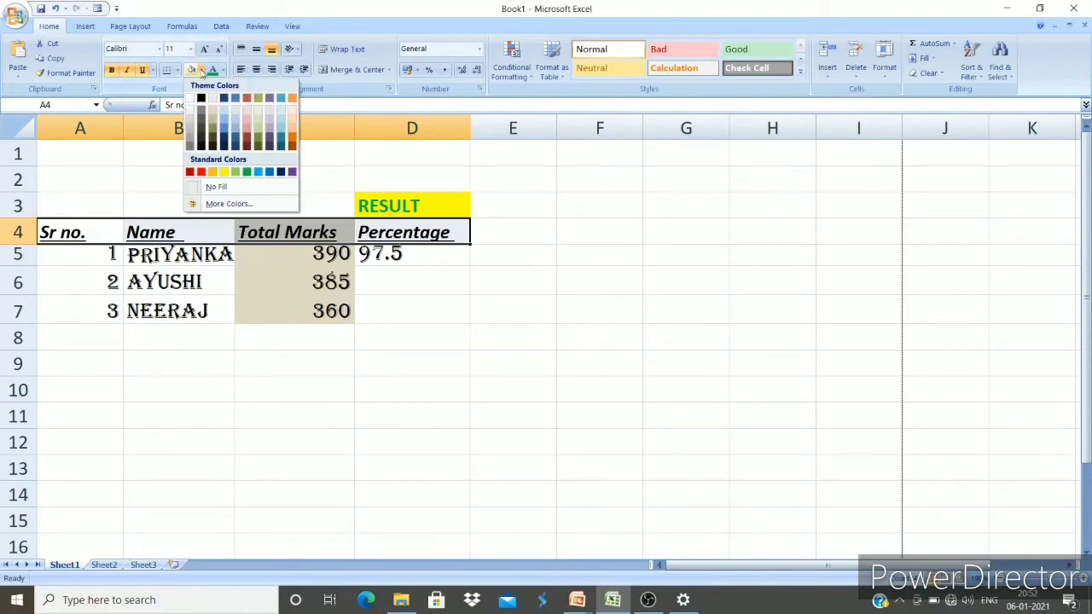
click(246, 117)
drag(47, 256, 405, 303)
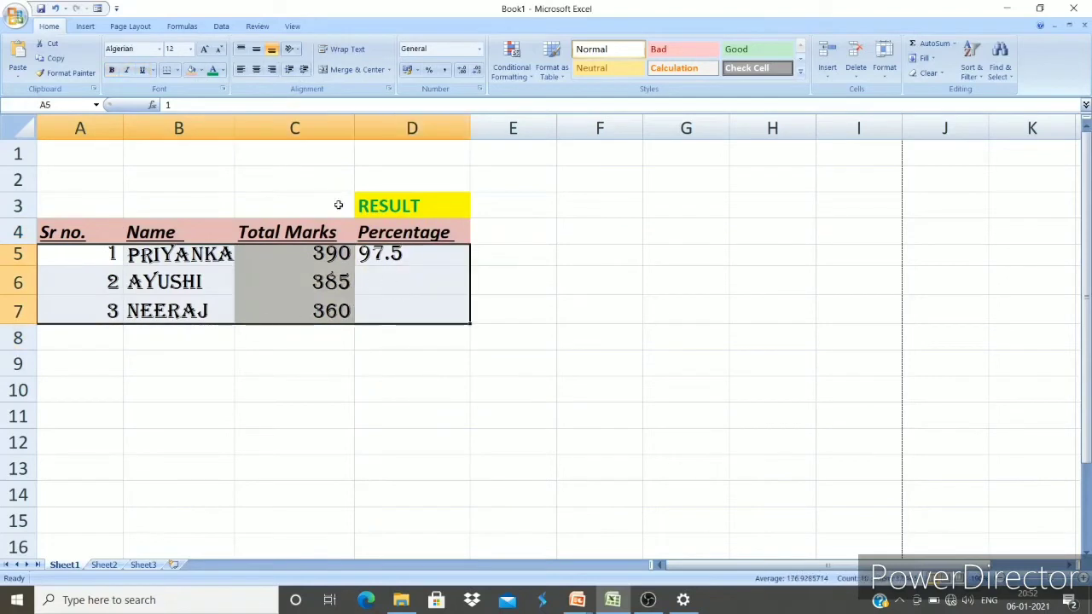
click(201, 71)
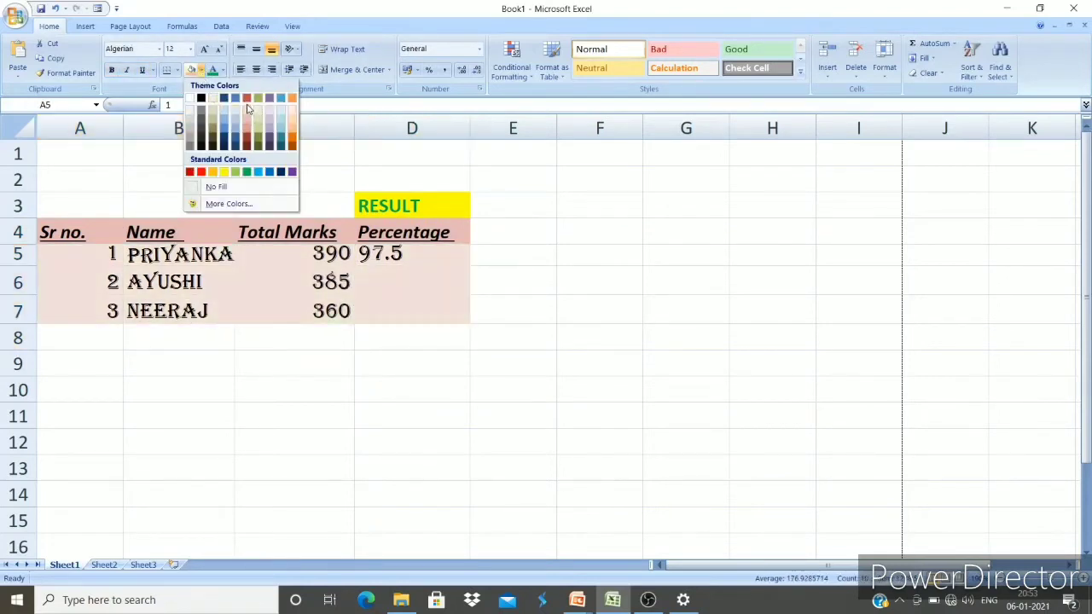
key(Escape)
Fill the title row cells A3:D3 with the dark blue theme colour.
drag(93, 208, 367, 195)
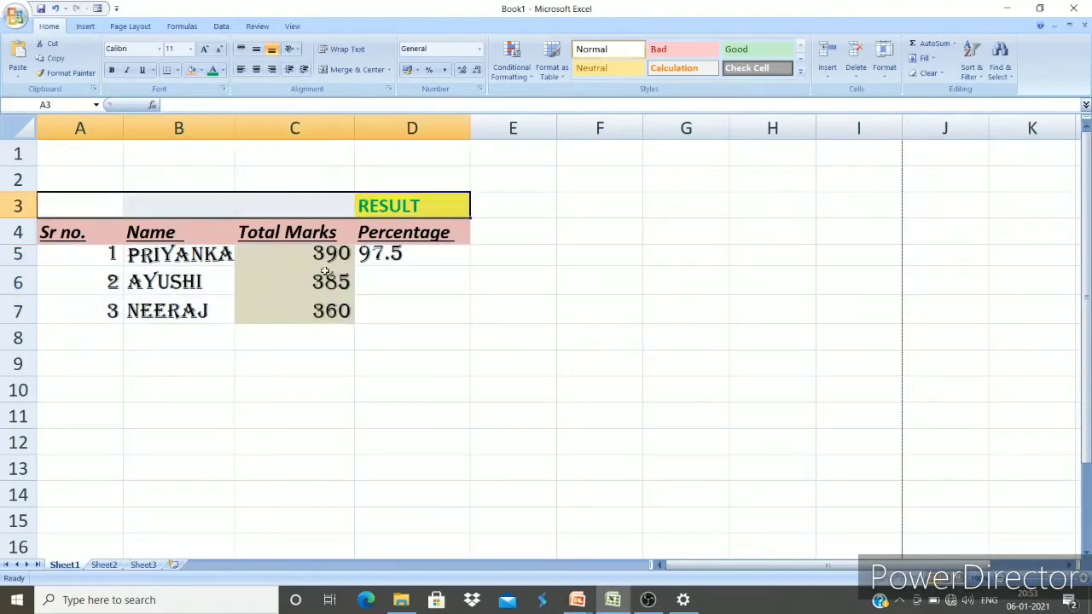
click(201, 70)
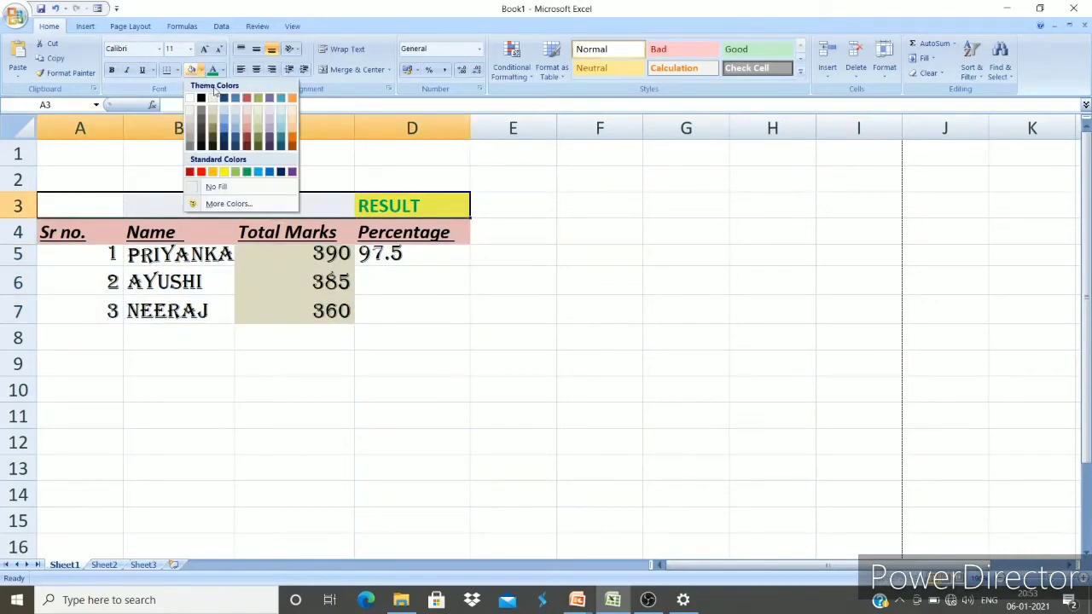
click(224, 99)
click(348, 411)
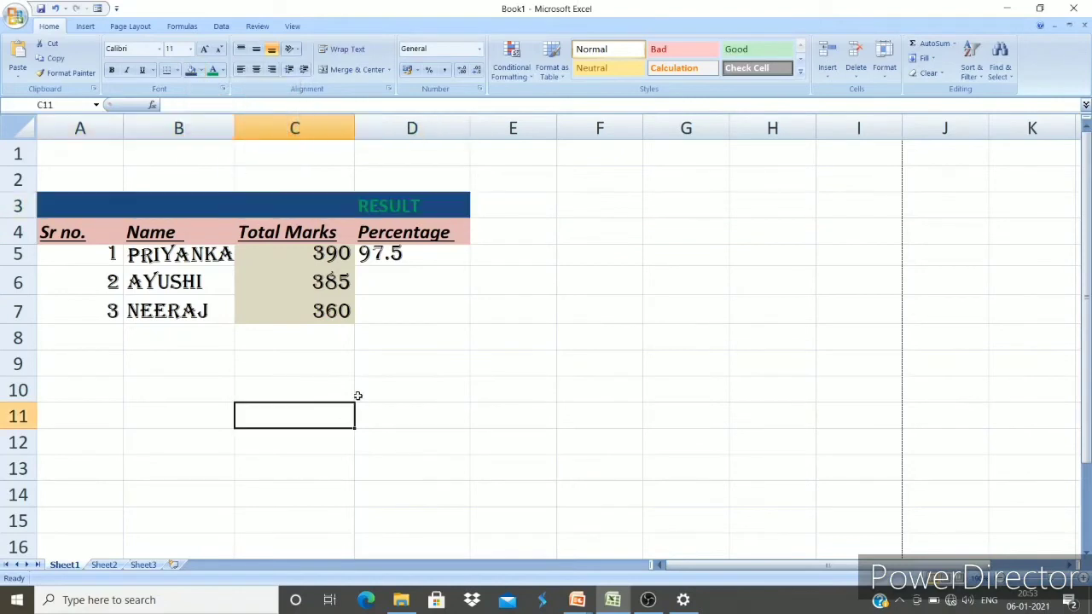
Fill the student data cells A5:D7 with the palest red theme shade.
drag(59, 253, 411, 312)
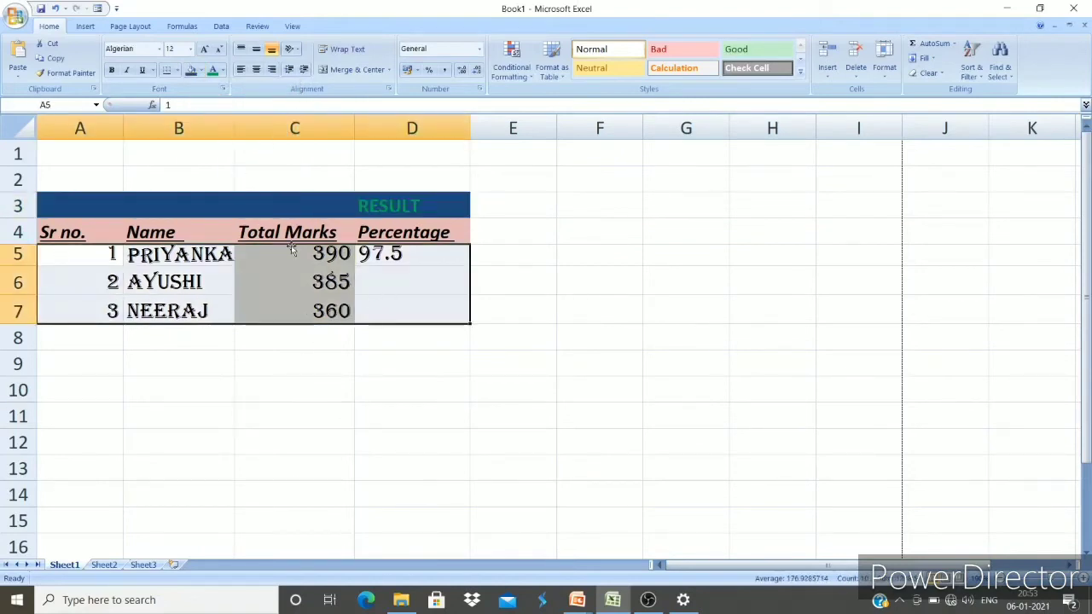
click(202, 72)
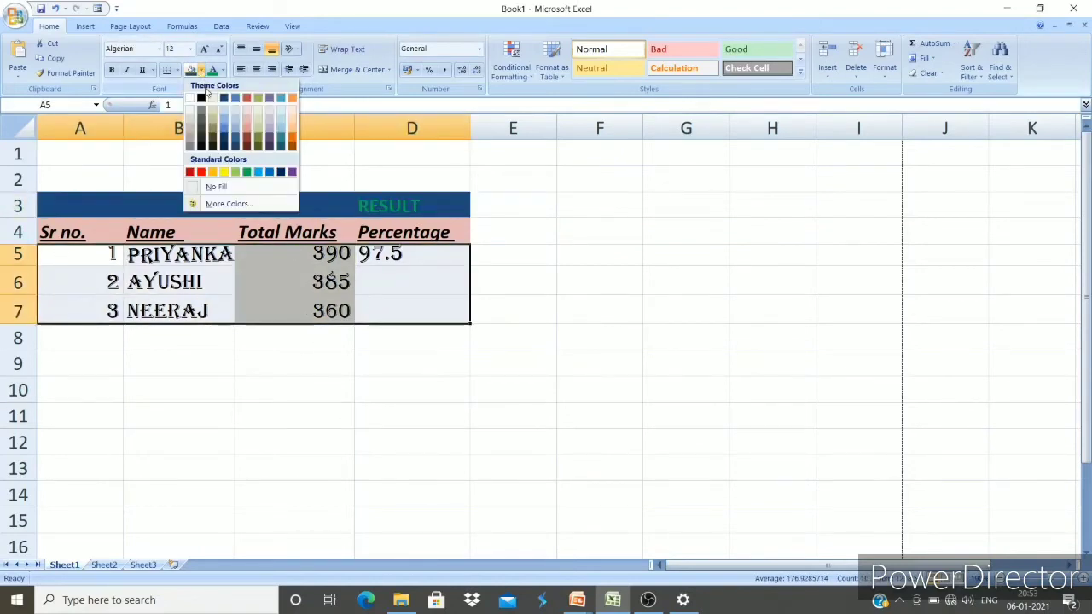
click(247, 108)
click(307, 365)
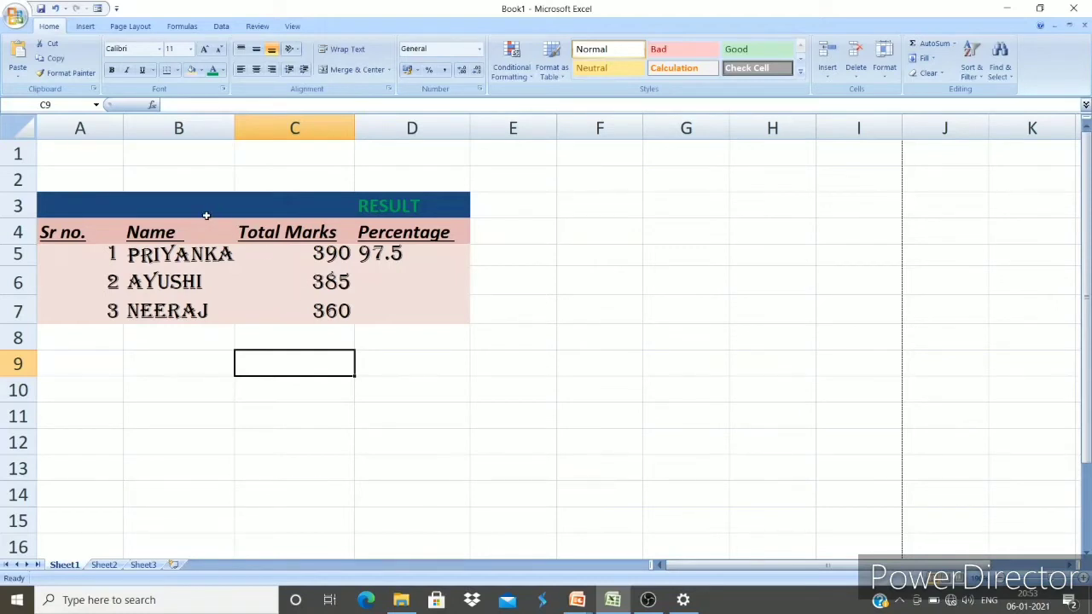
Open Format Cells for C7 and review its Number, Alignment, Font, Border, Fill and Protection settings.
click(302, 307)
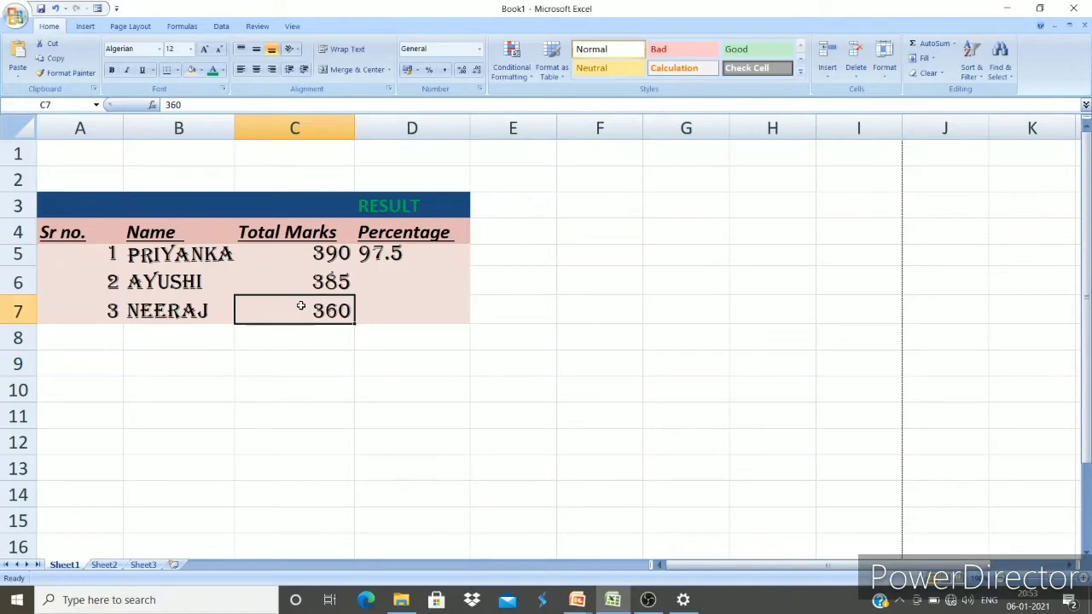
click(223, 90)
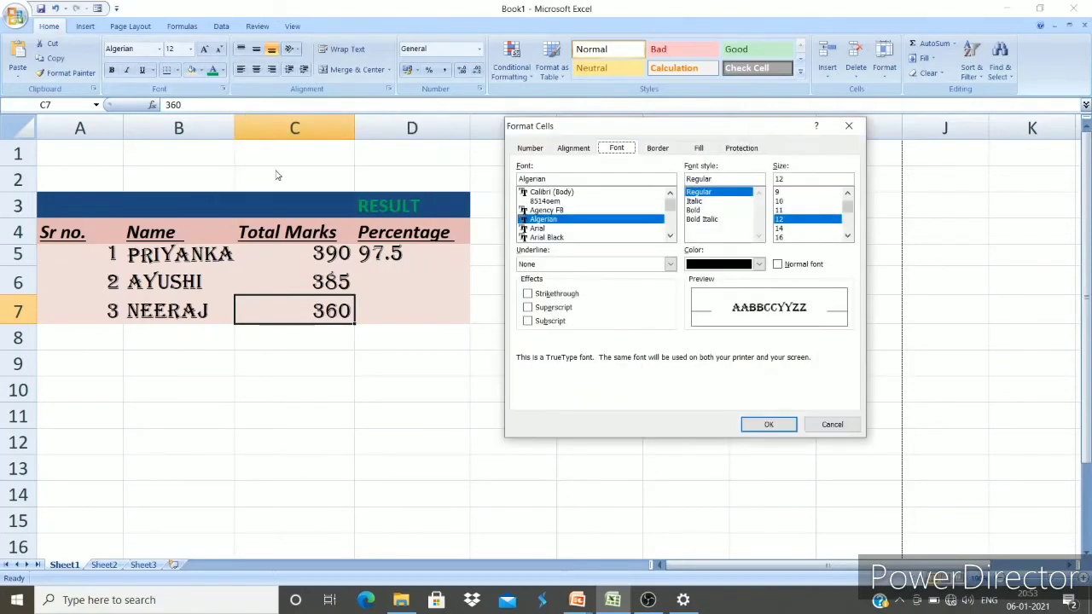
drag(593, 127, 525, 116)
click(462, 138)
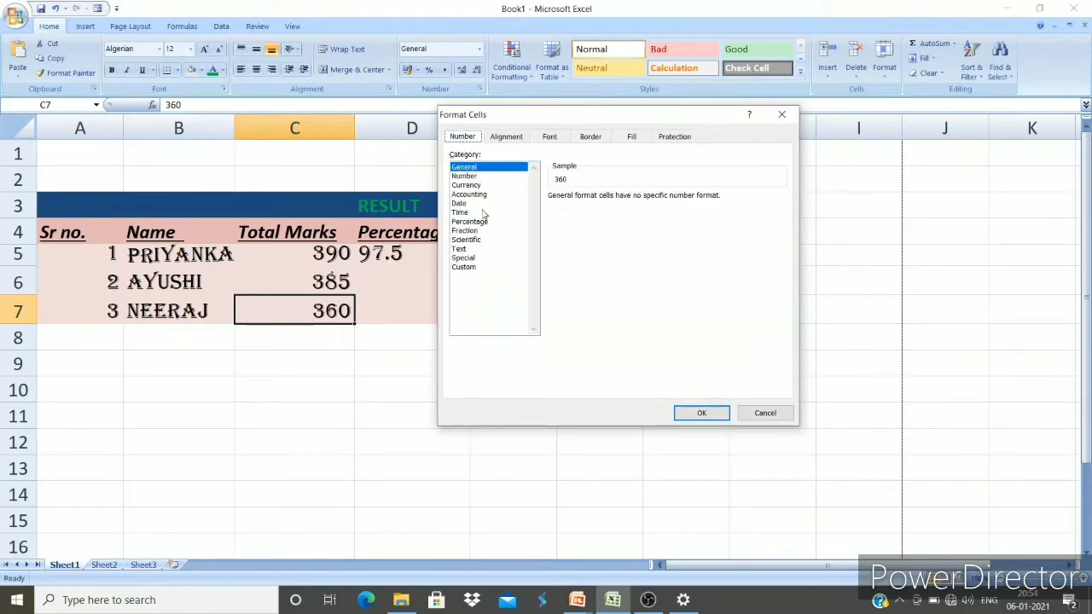
click(504, 137)
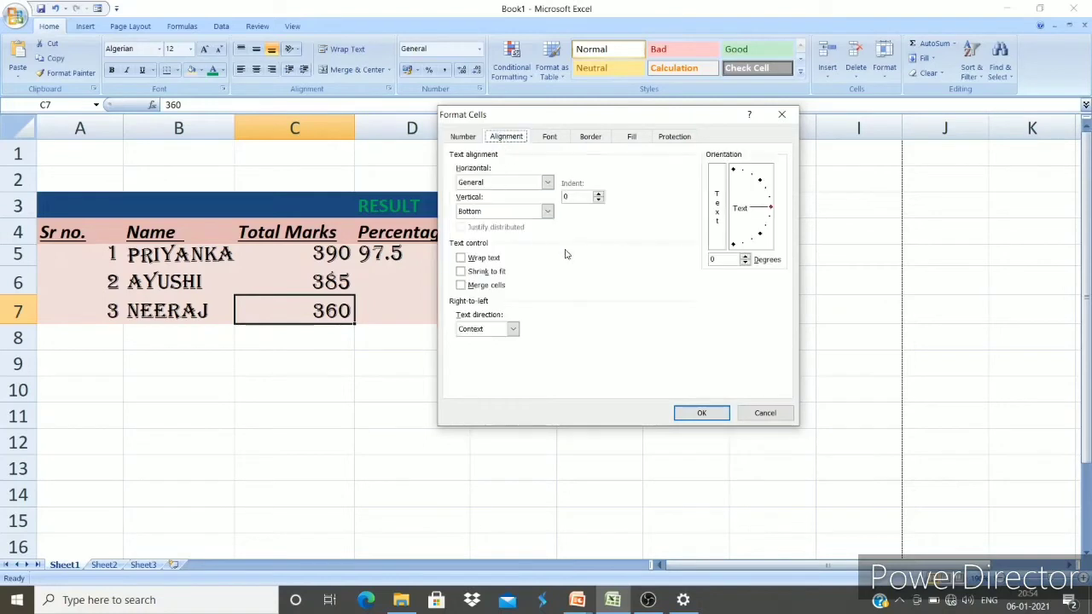
click(549, 136)
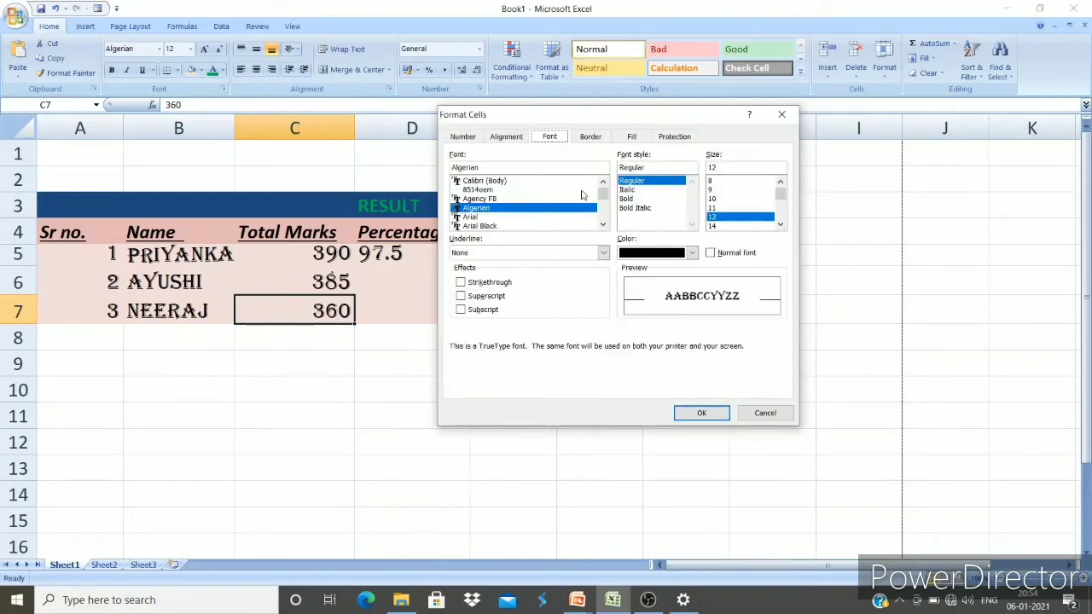
click(587, 139)
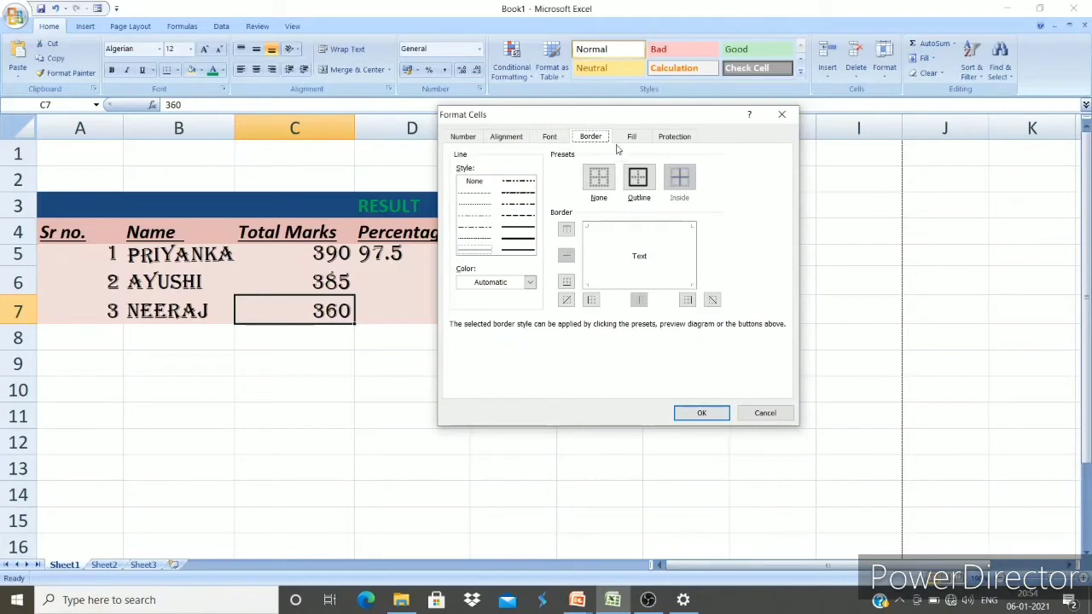
click(632, 138)
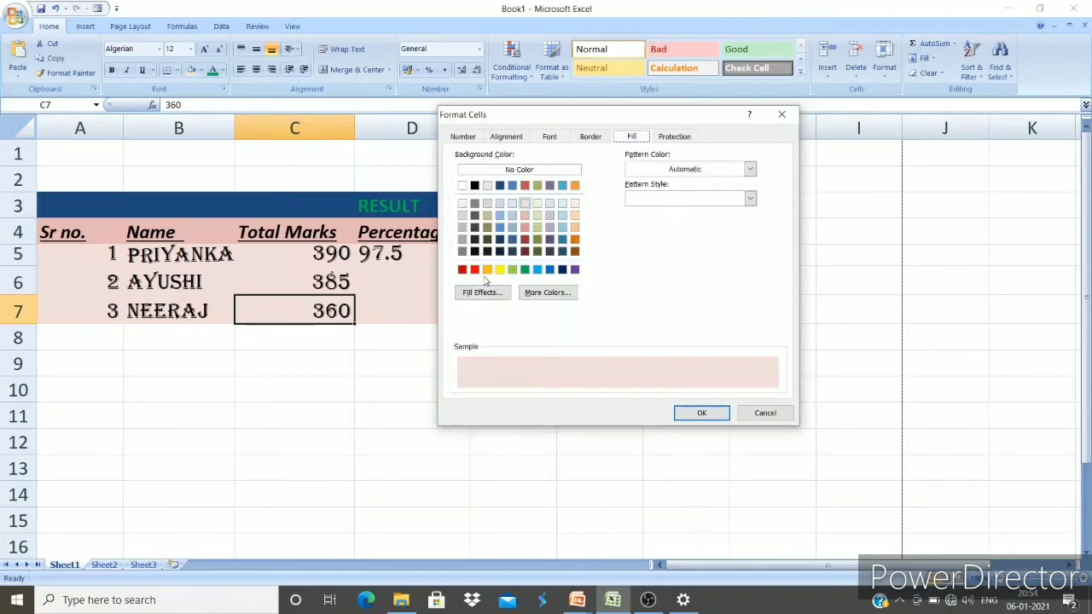
click(675, 138)
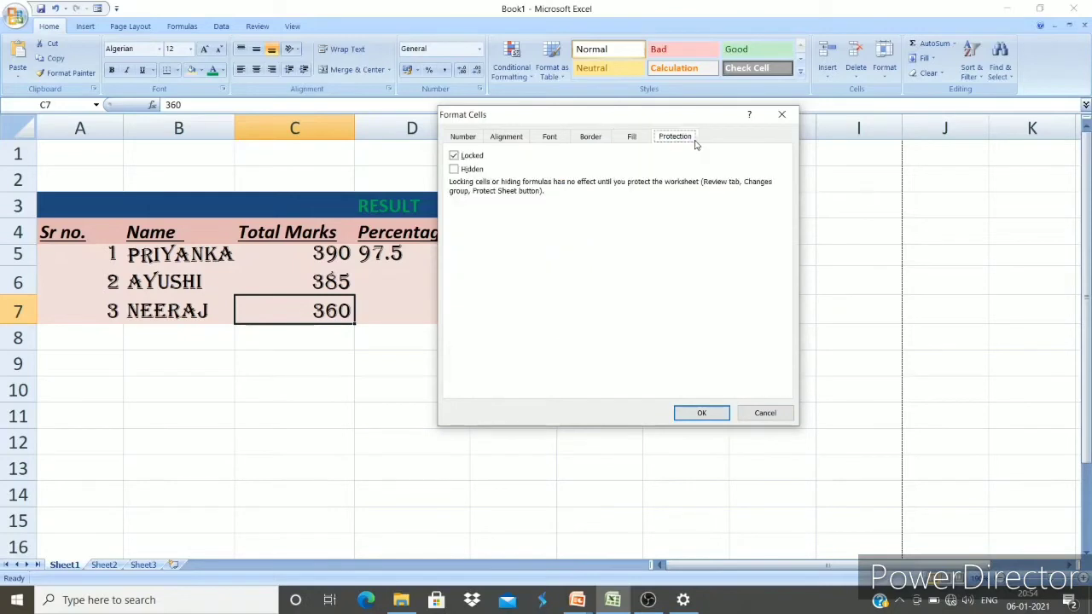
Add standard green borders to the top, bottom, left and right edges of cell C7 using Format Cells.
click(590, 136)
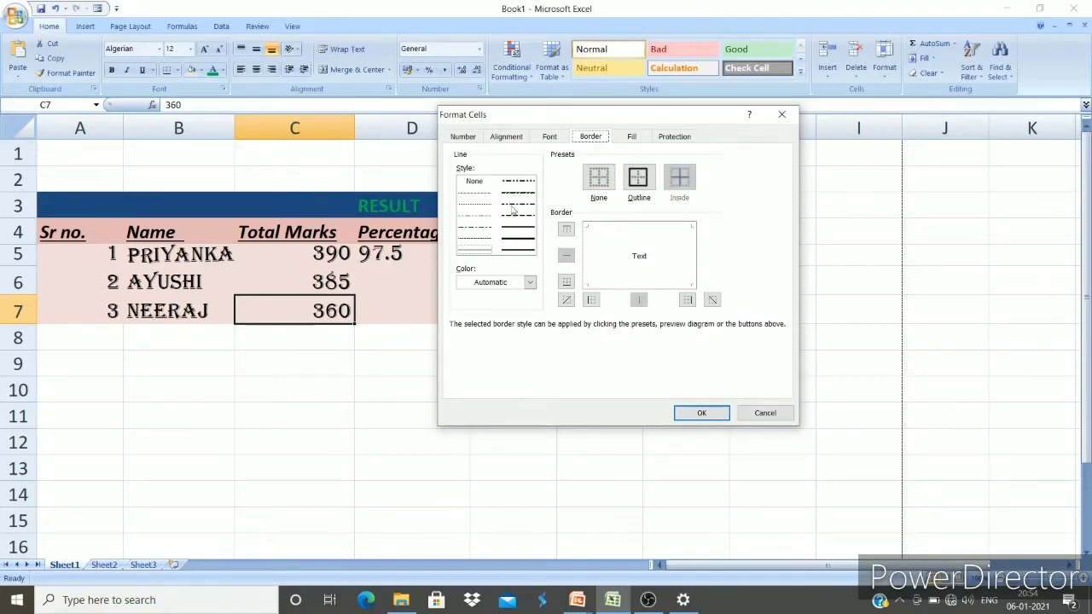
click(530, 282)
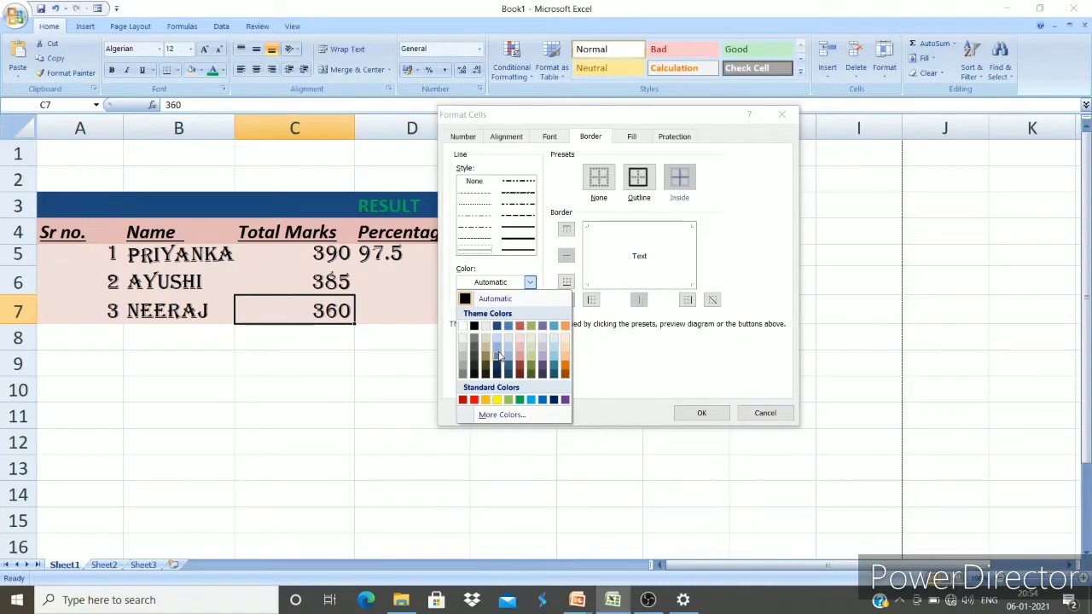
click(520, 400)
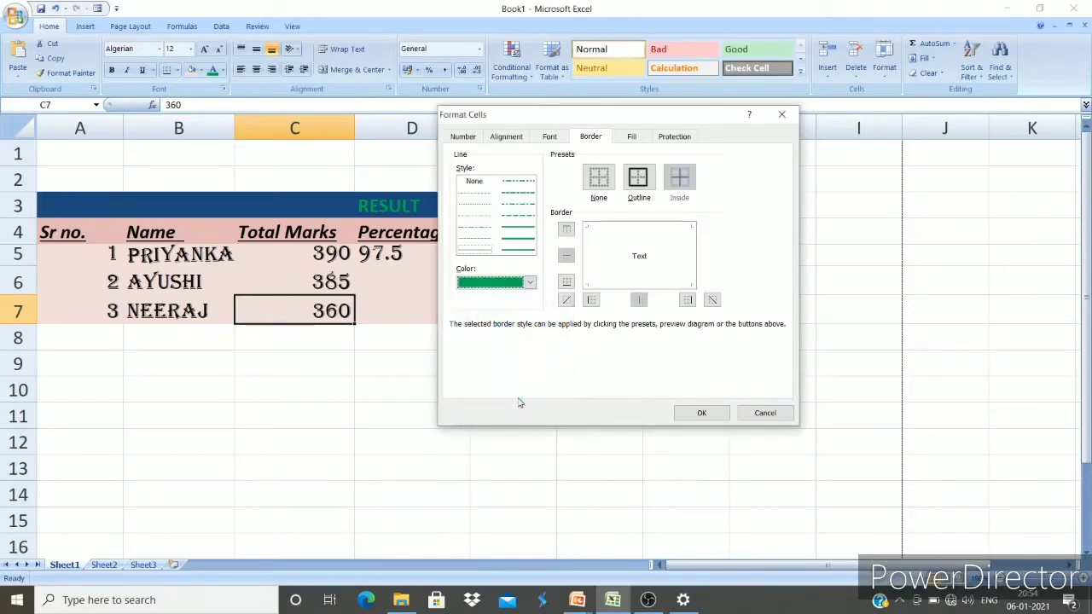
click(566, 230)
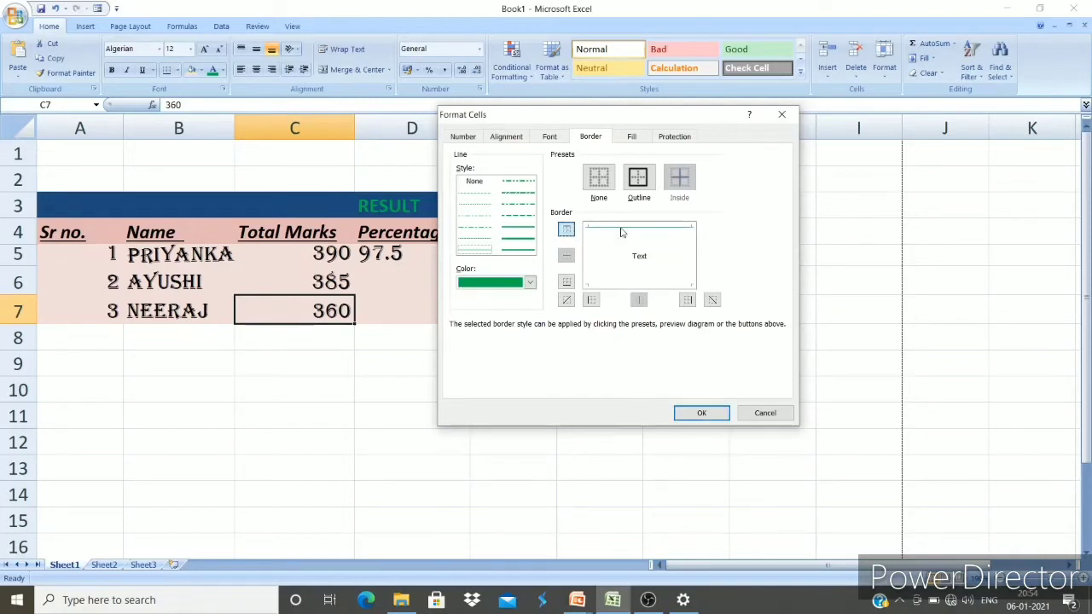
click(567, 282)
click(591, 299)
click(687, 300)
click(698, 412)
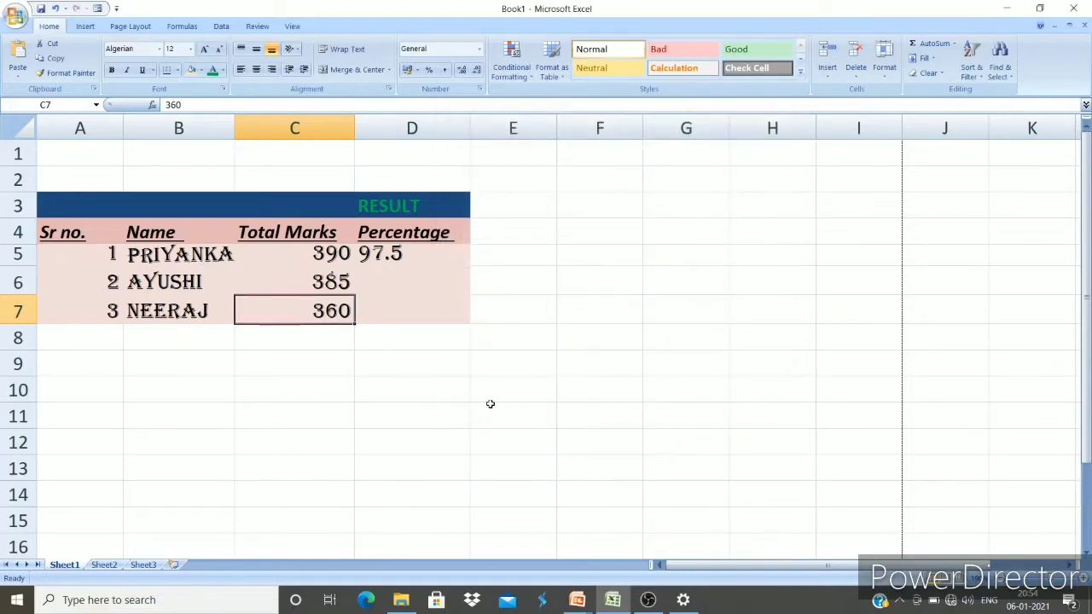
click(517, 406)
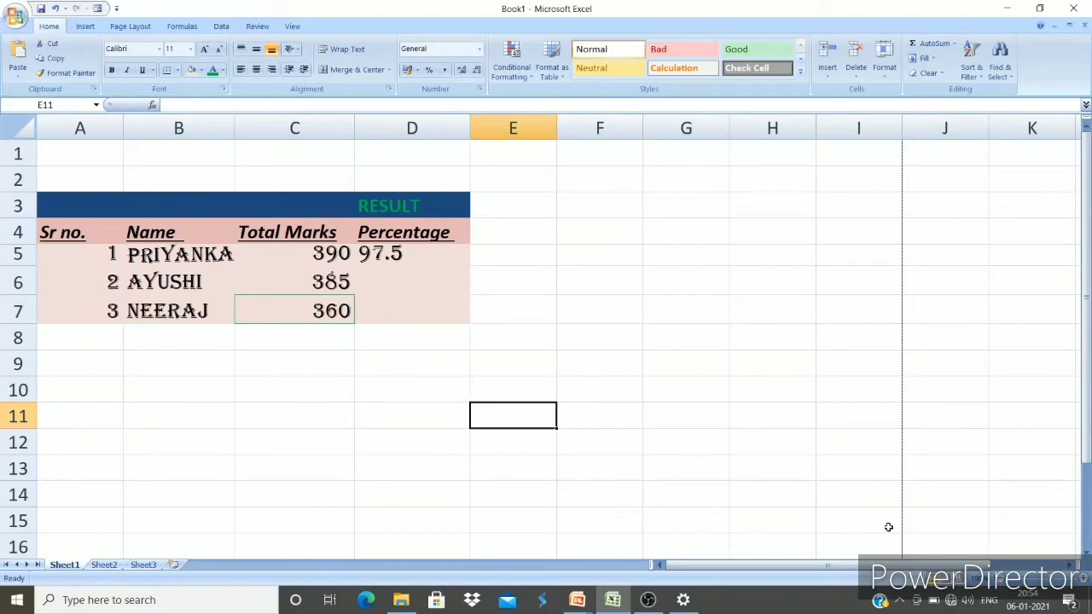
Apply thin automatic-colour borders to all outer and inside edges of the result table A3:D7.
click(1083, 578)
click(1083, 578)
click(1083, 578)
click(1083, 579)
click(1083, 578)
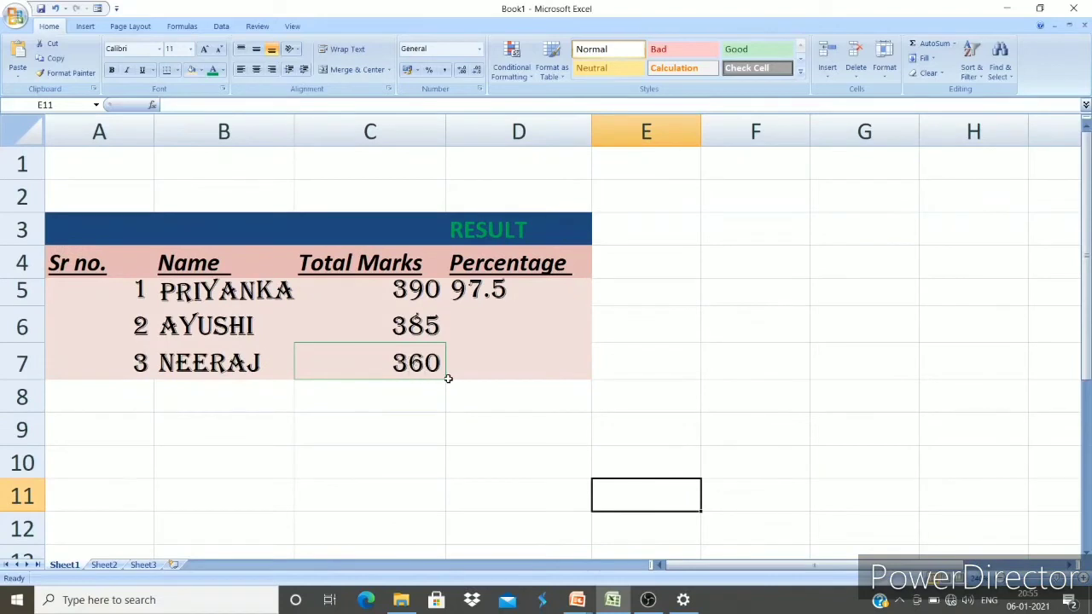
drag(128, 231, 504, 360)
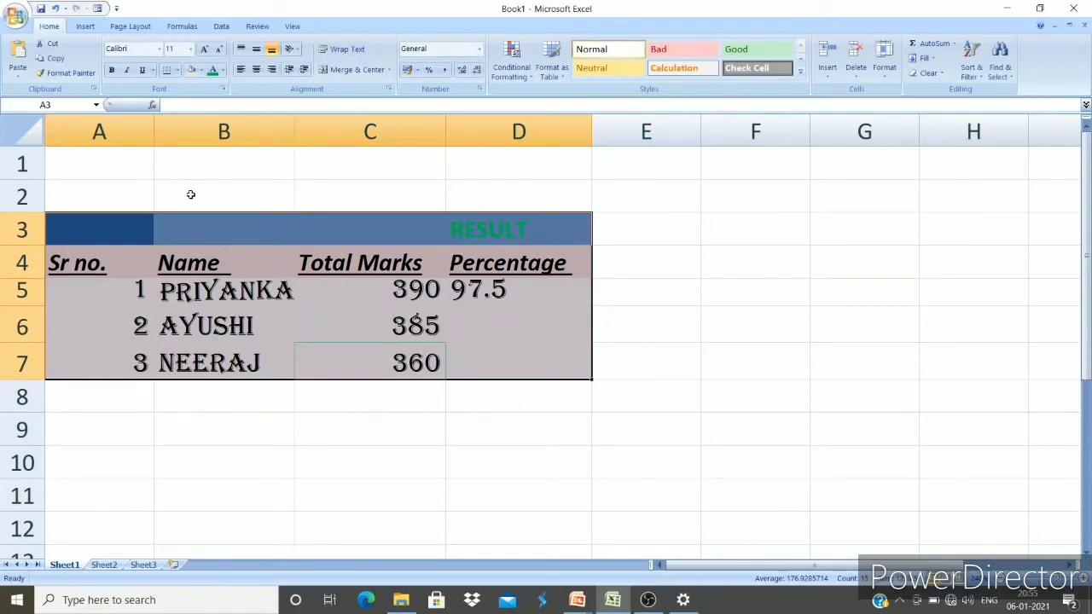
key(ctrl+1)
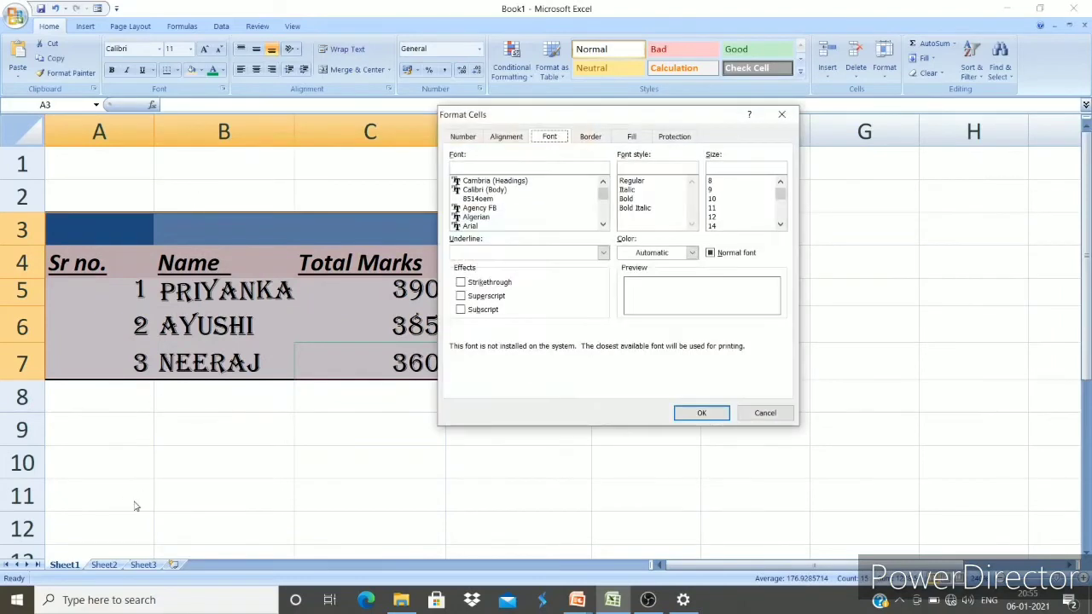
click(581, 137)
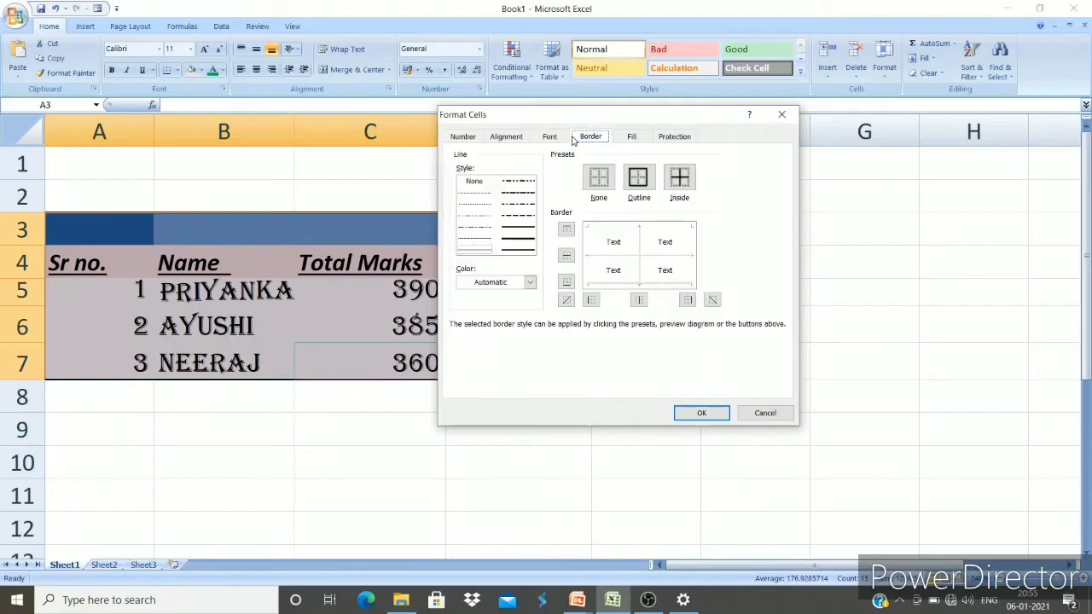
click(566, 230)
click(566, 256)
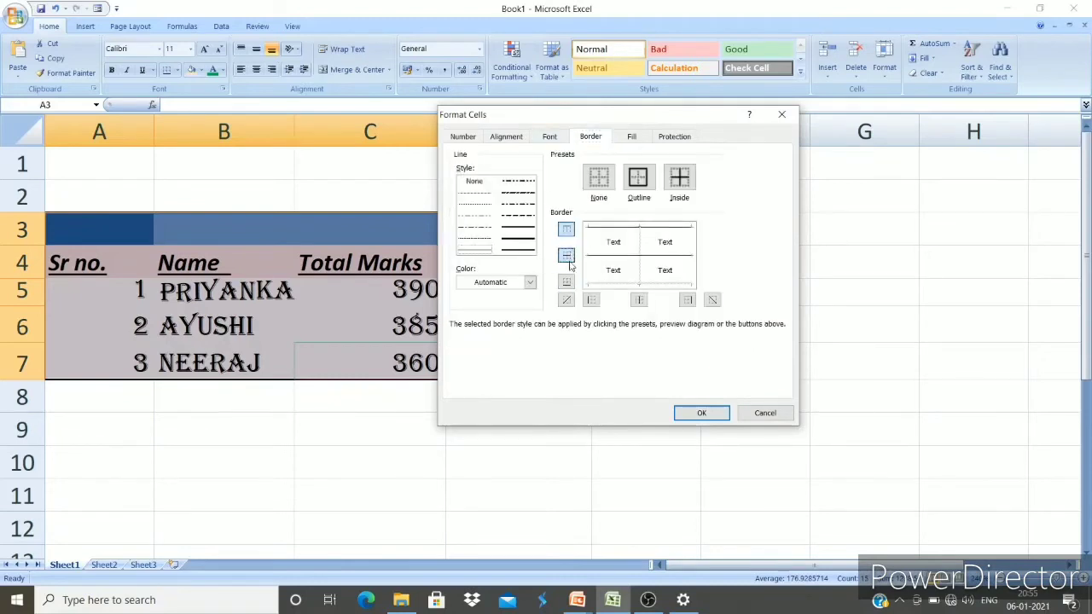
click(566, 282)
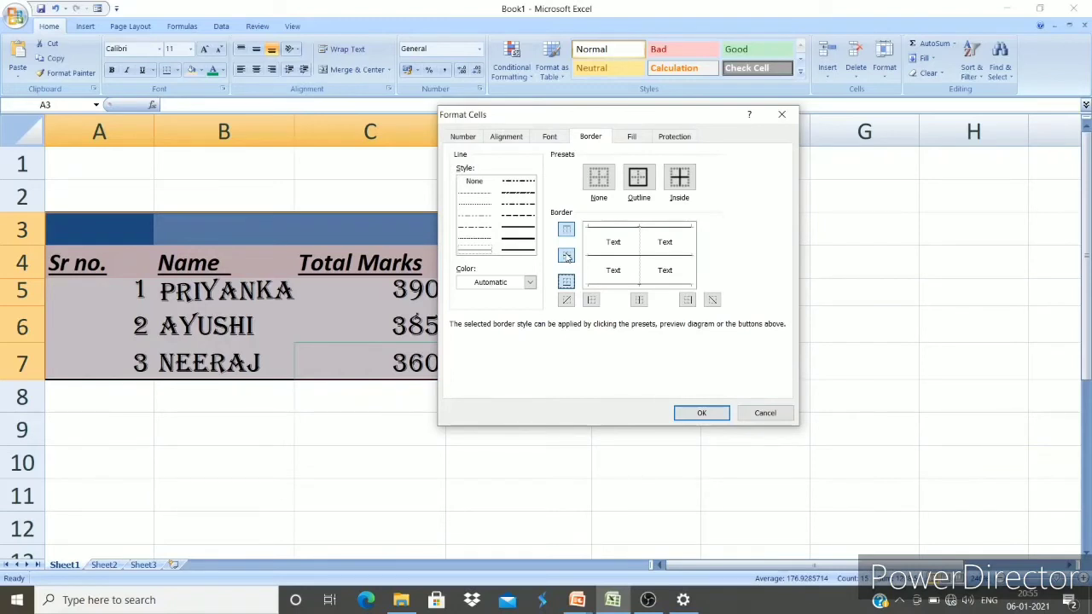
click(591, 299)
click(638, 299)
click(685, 300)
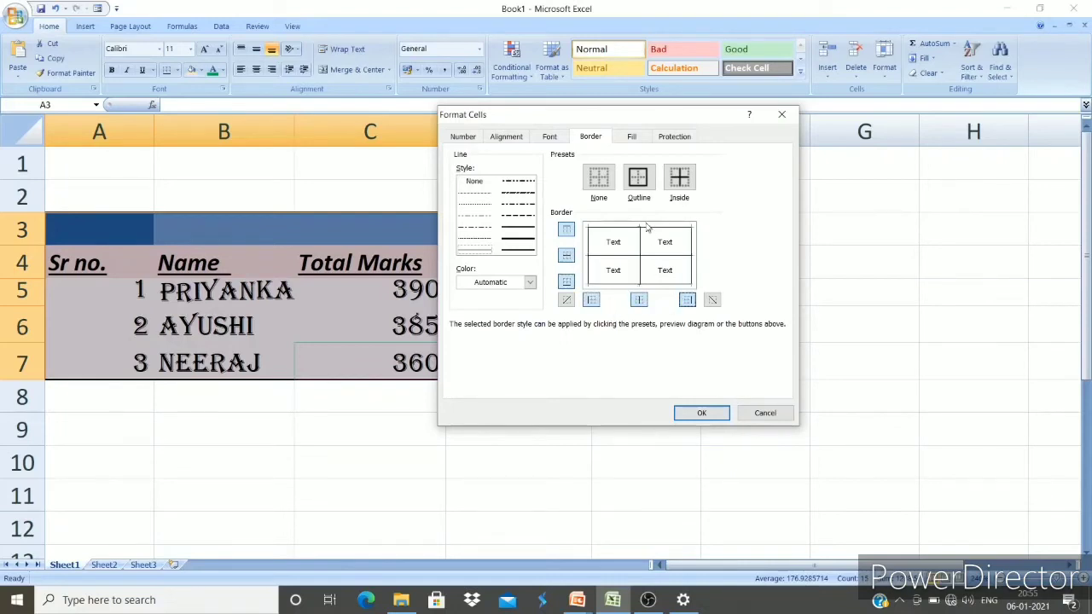
click(713, 412)
click(585, 441)
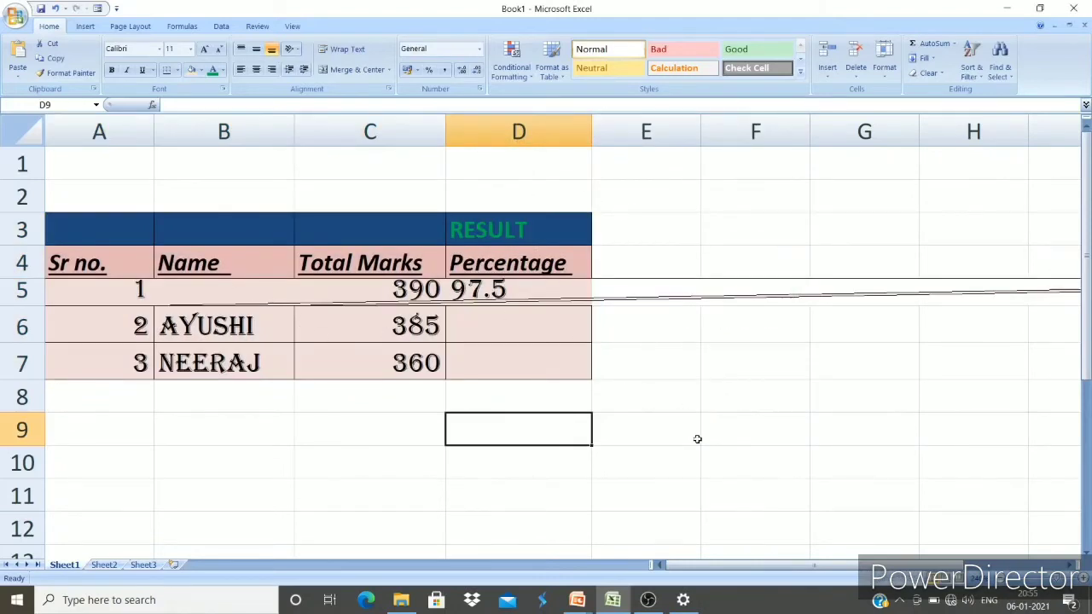
Undo the borders applied to the result table A3:D7.
scroll(597, 415, down, 2)
scroll(597, 415, up, 2)
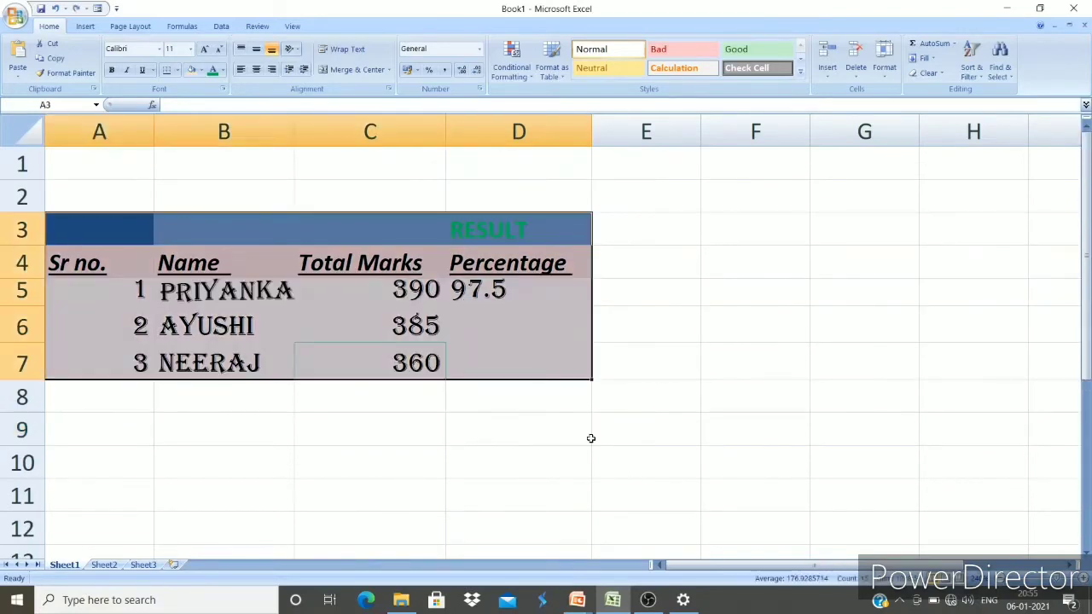
click(585, 456)
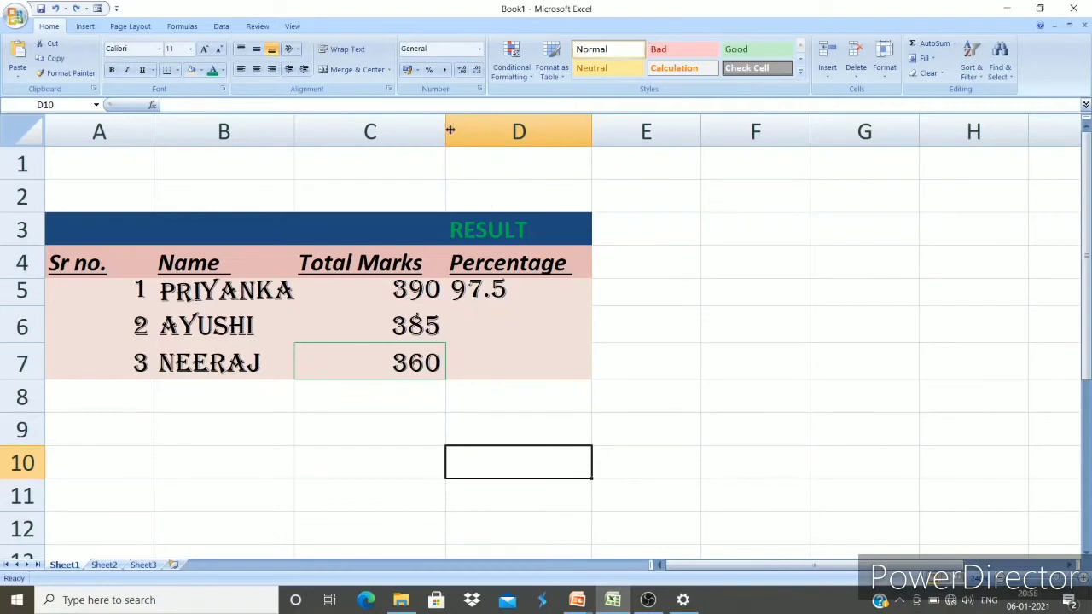
Narrow column C and wrap the Total Marks heading in C4 onto two lines.
drag(447, 129, 403, 129)
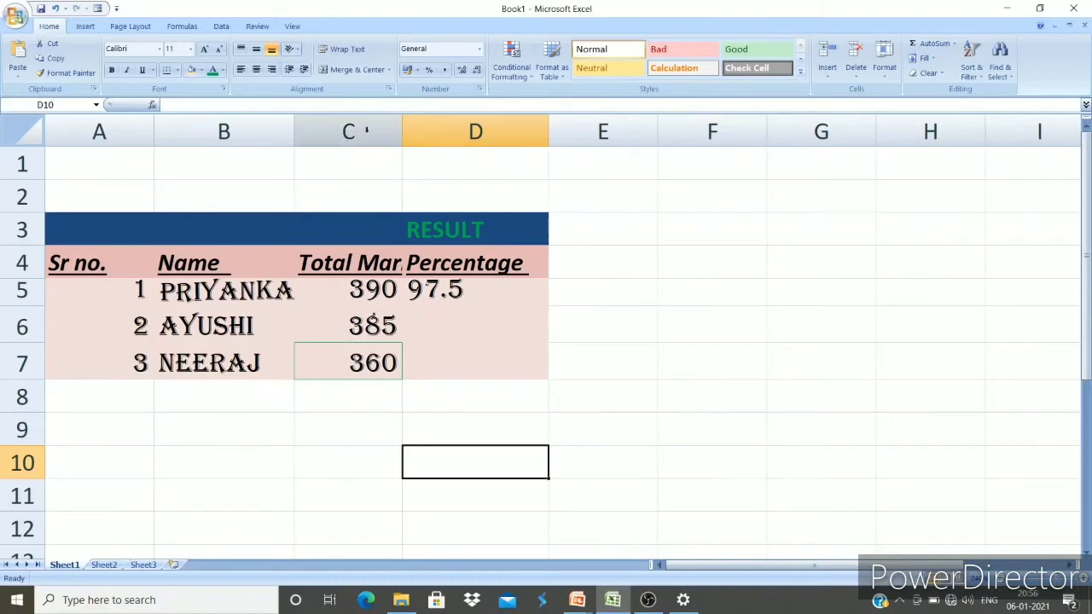
click(363, 267)
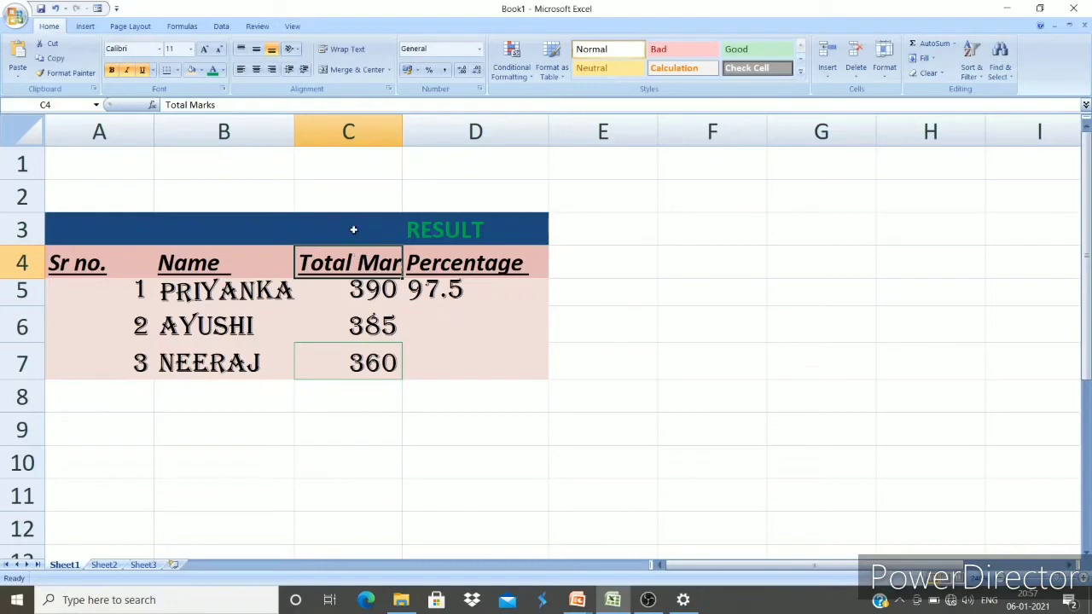
click(356, 50)
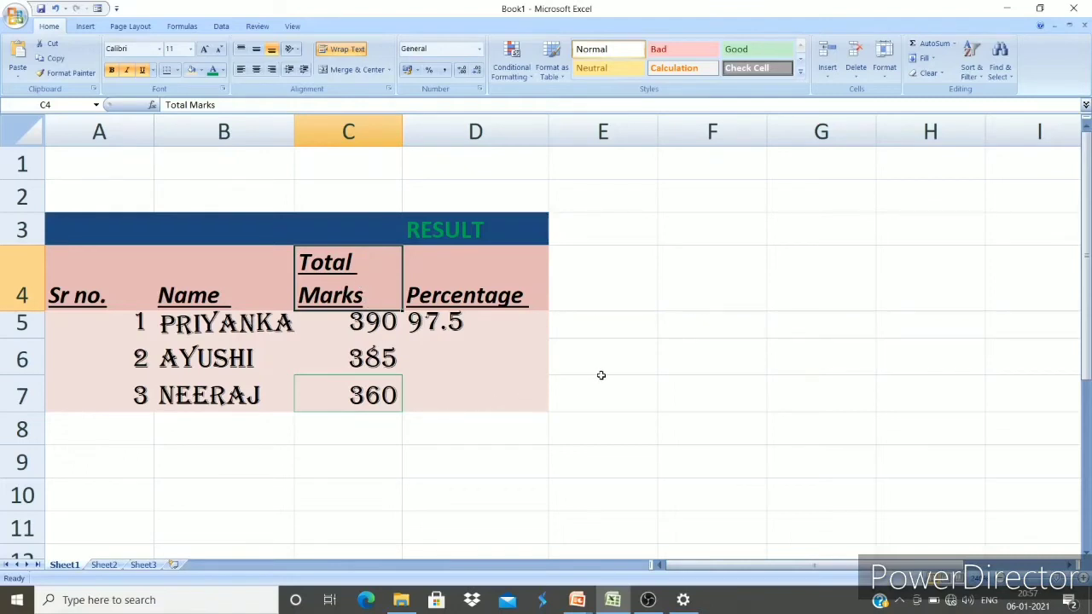
click(631, 354)
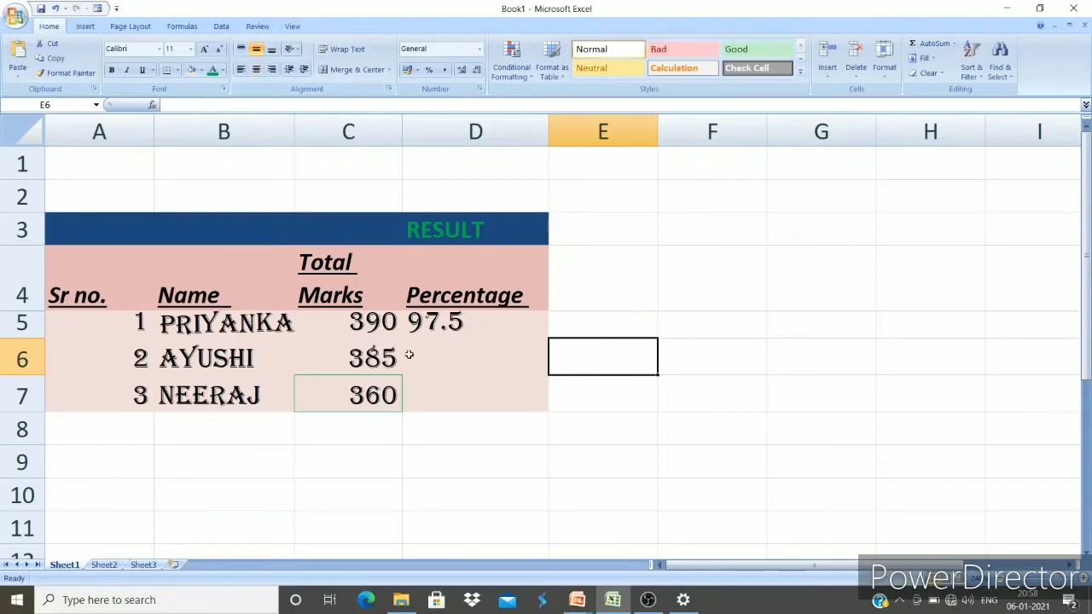
Try centre and right horizontal alignment, plus middle and top vertical alignment, on the Name heading in B4.
click(218, 294)
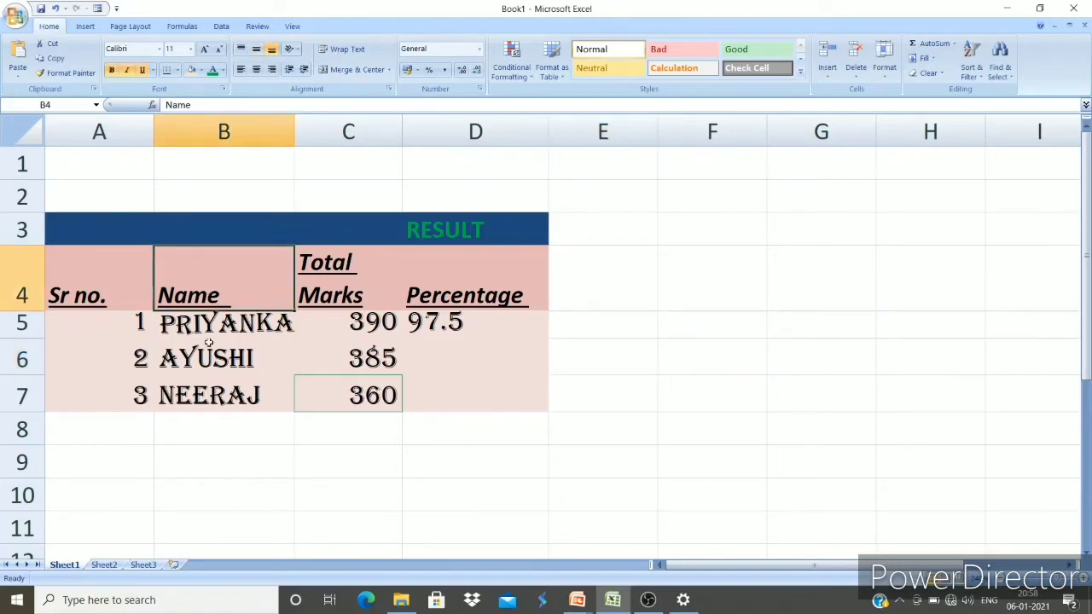
click(256, 71)
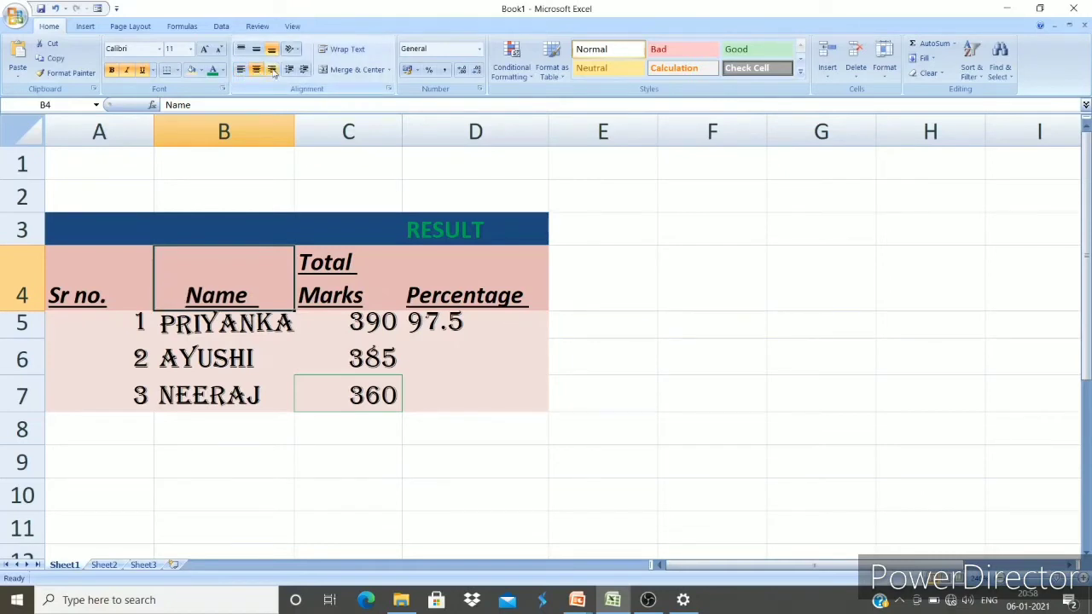
click(272, 71)
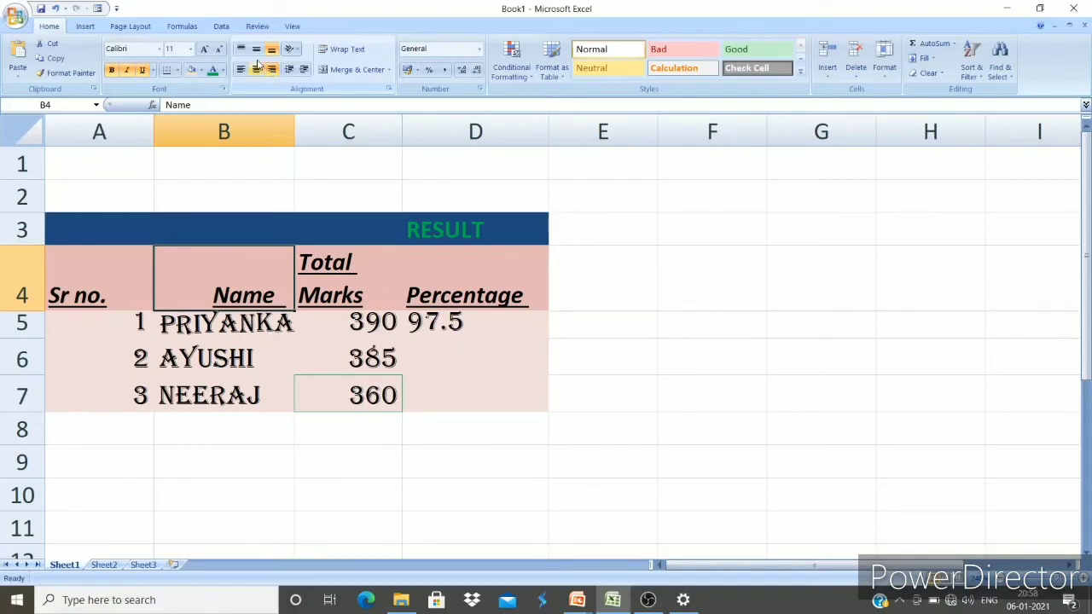
click(256, 69)
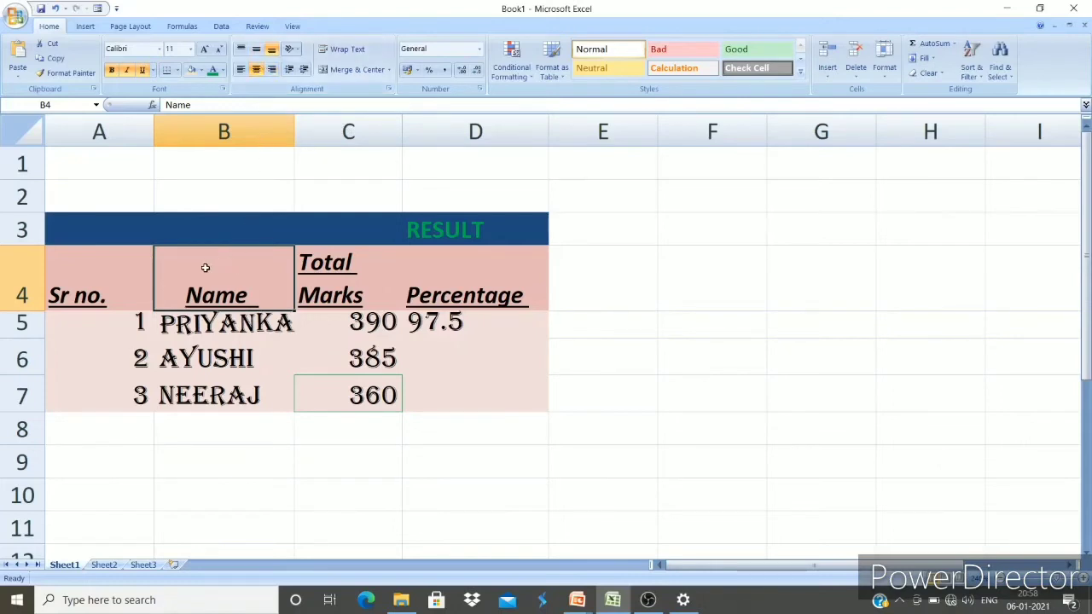
click(256, 50)
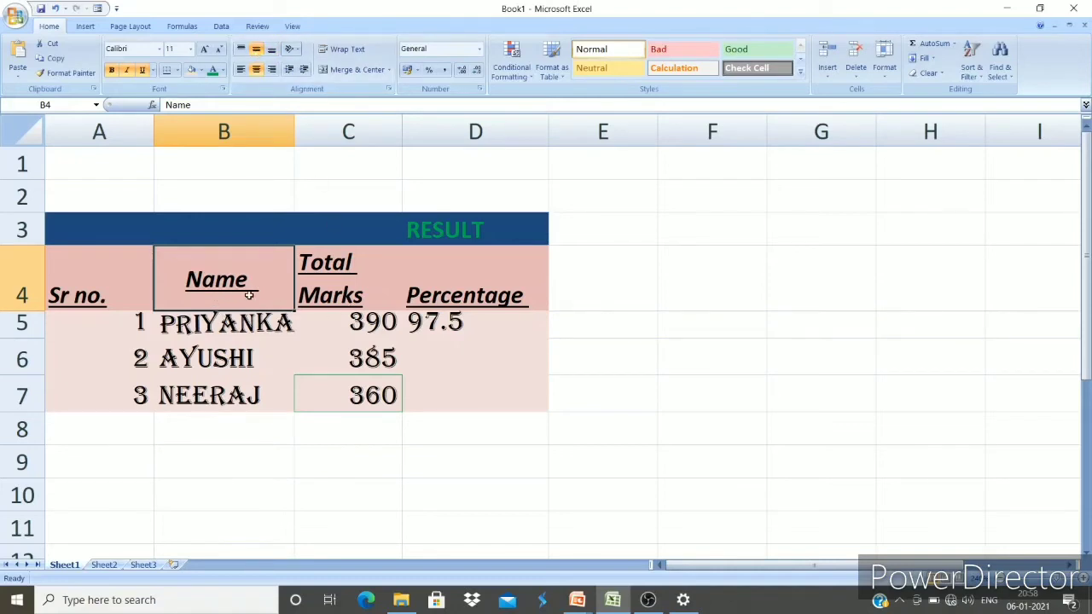
click(243, 53)
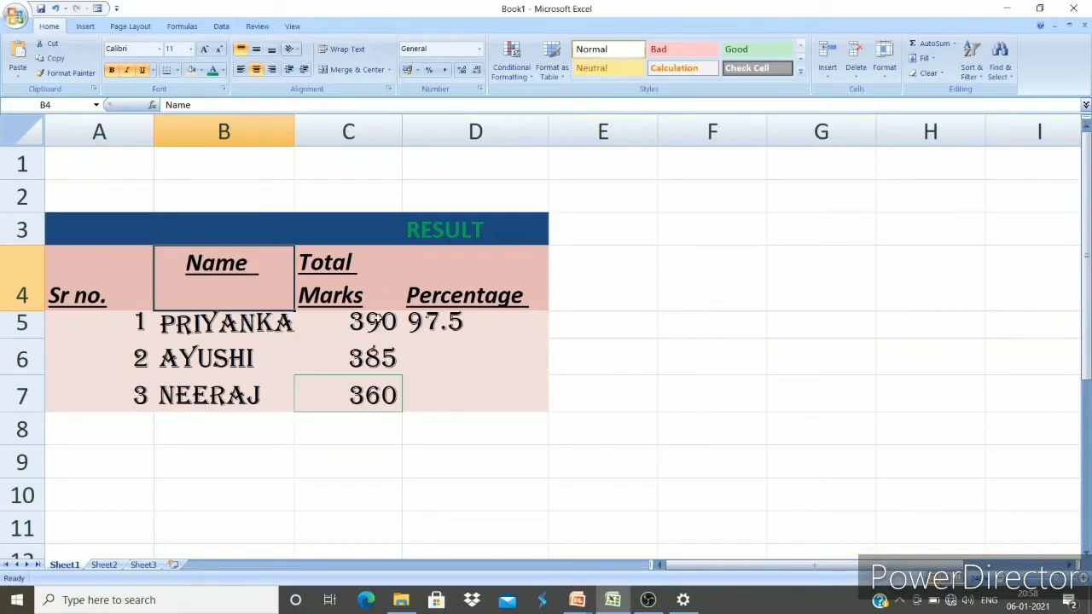
Centre the column headings A4:D4 horizontally and align them to the middle vertically.
drag(117, 282, 451, 268)
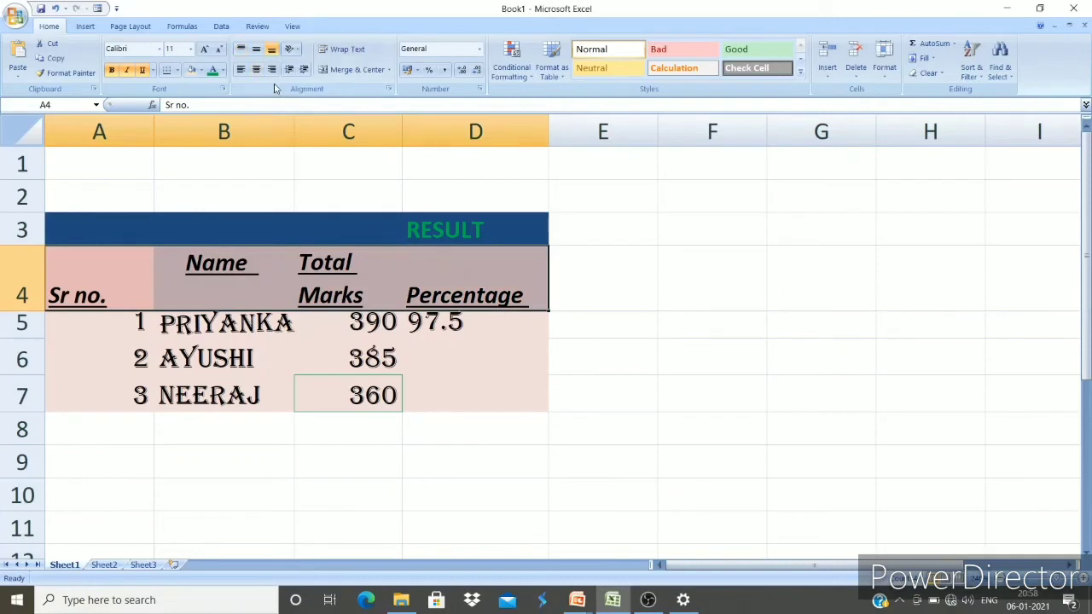
click(255, 69)
click(256, 49)
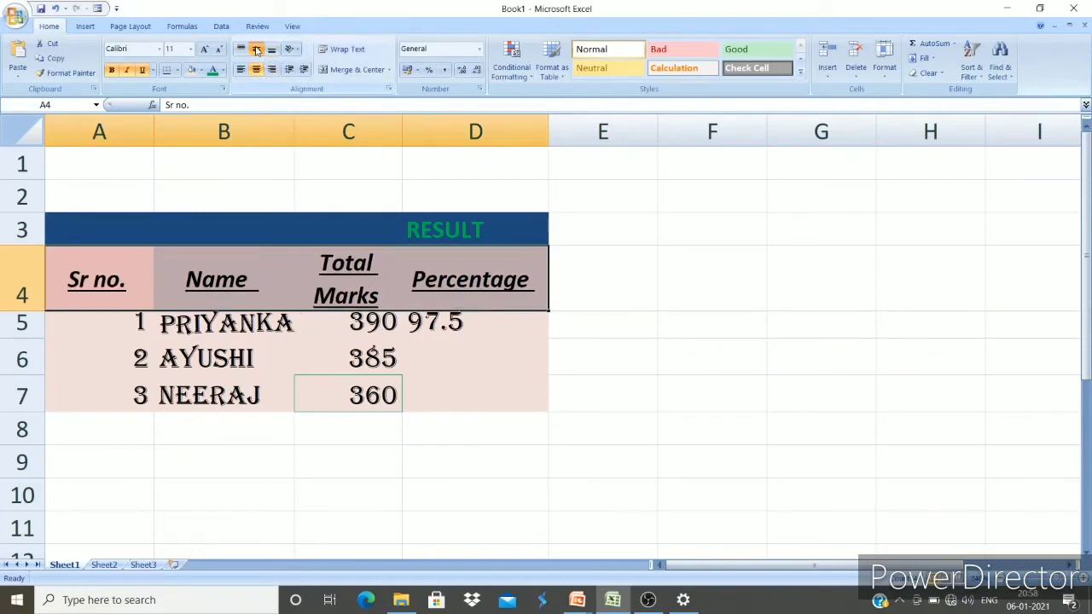
click(565, 405)
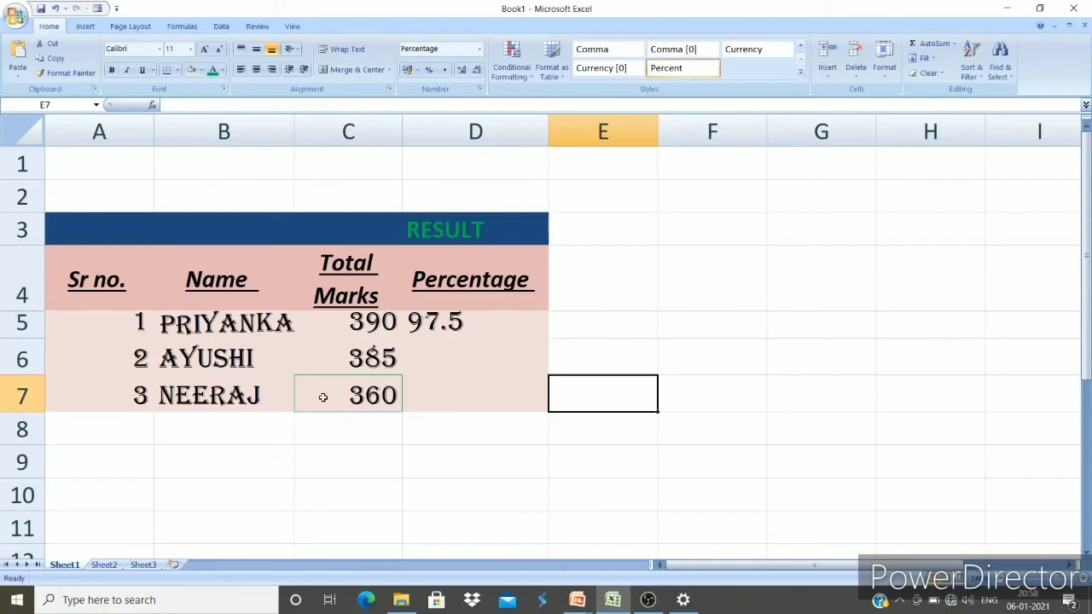
Review the horizontal alignment choices in Format Cells for E7 and leave without applying any.
click(222, 89)
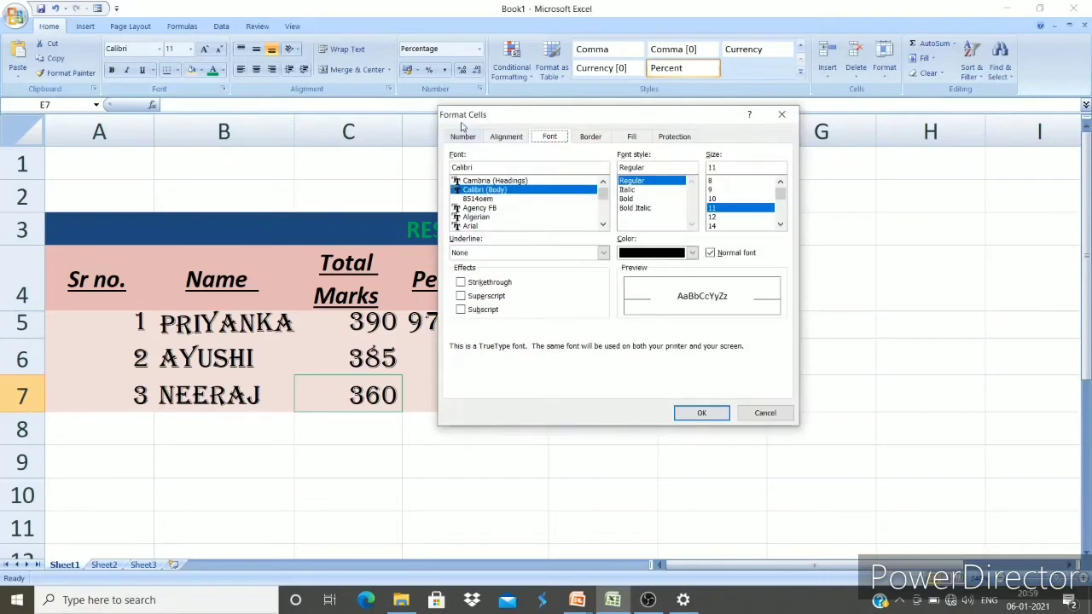
click(503, 139)
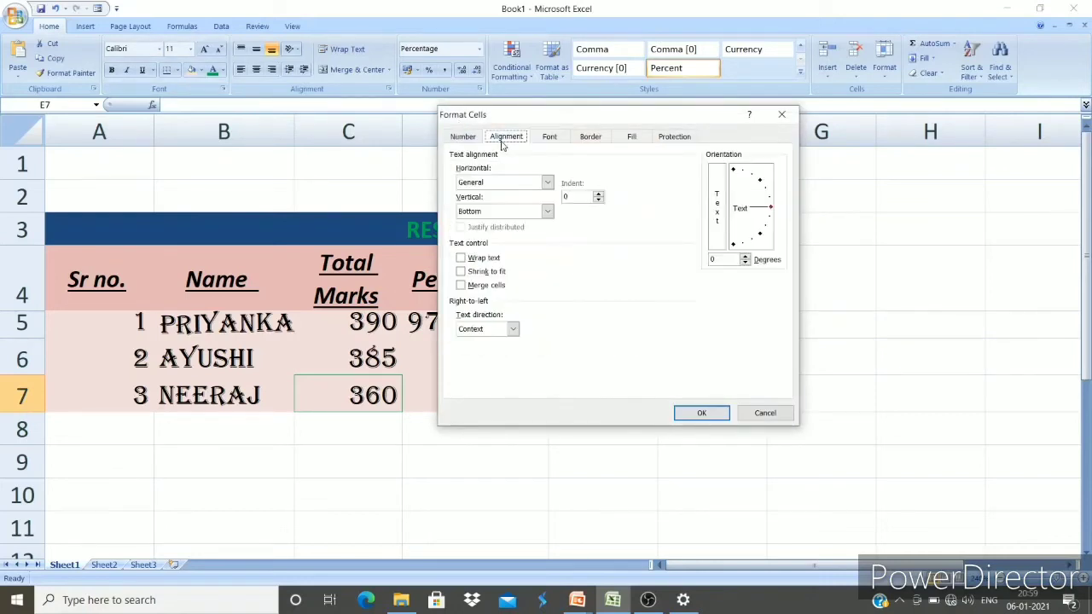
click(547, 182)
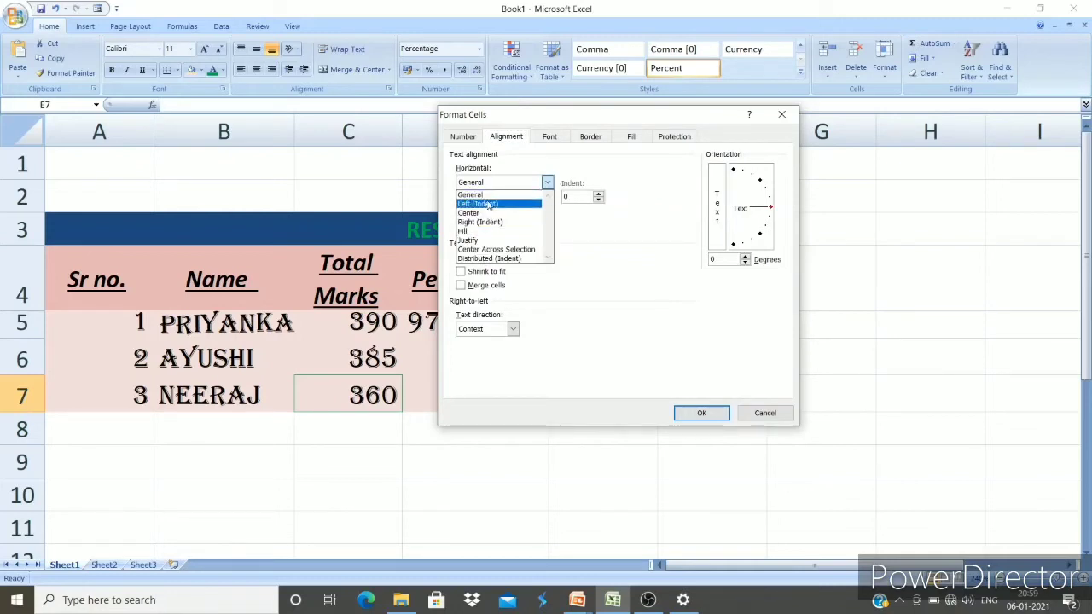
click(567, 304)
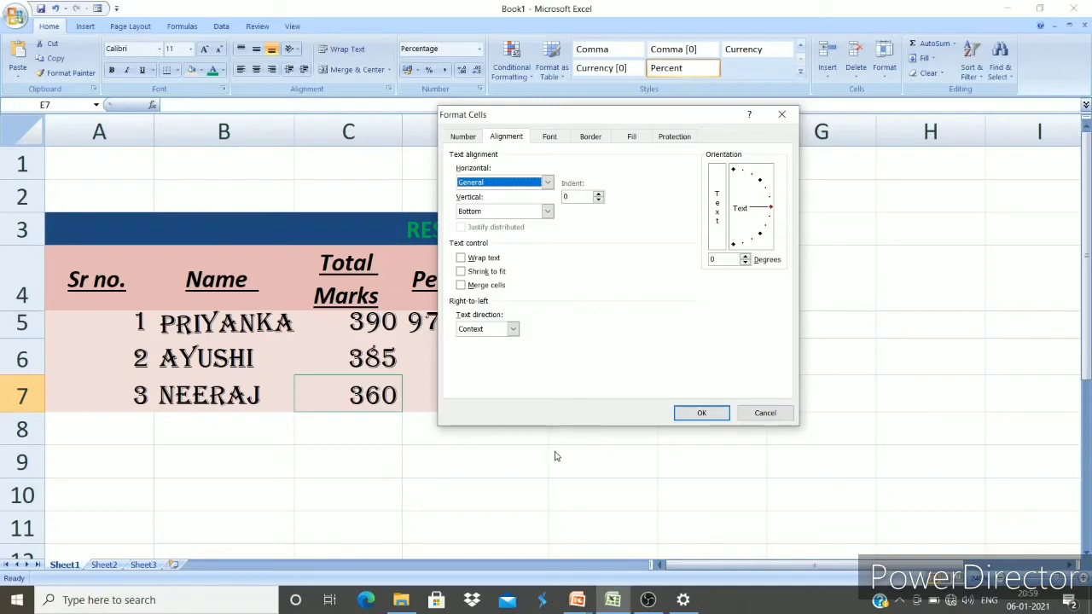
click(765, 412)
Rotate the Name heading in B4 upward to an orientation of 43 degrees.
click(251, 288)
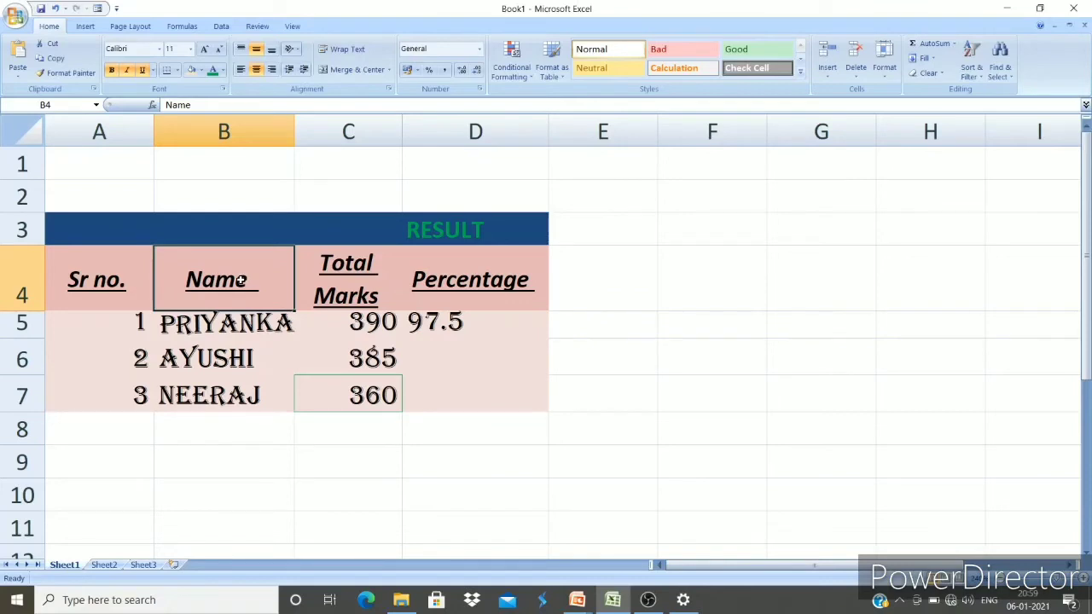
click(224, 88)
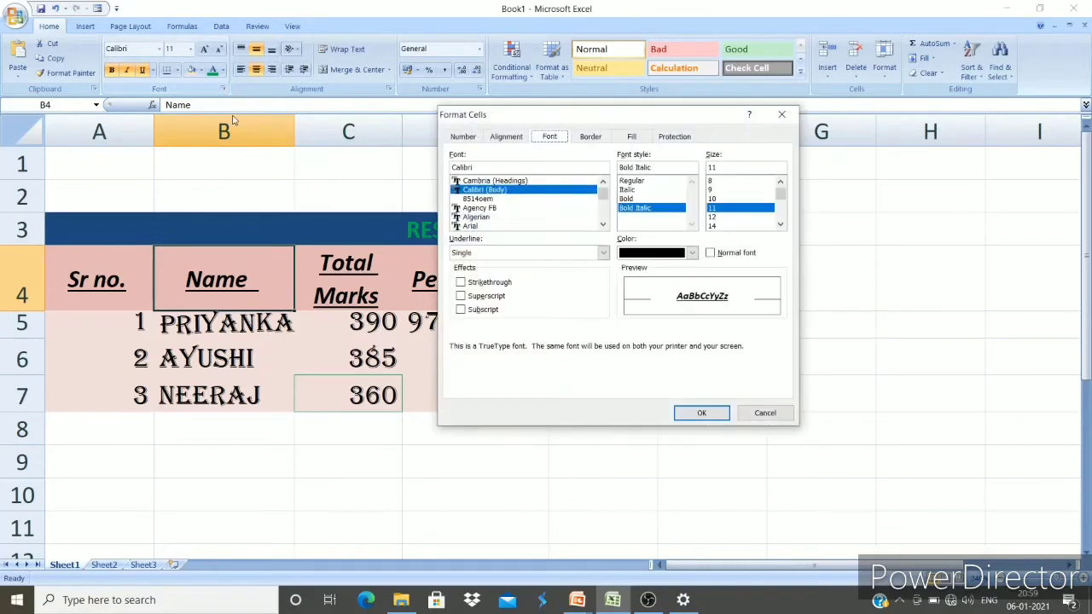
click(515, 135)
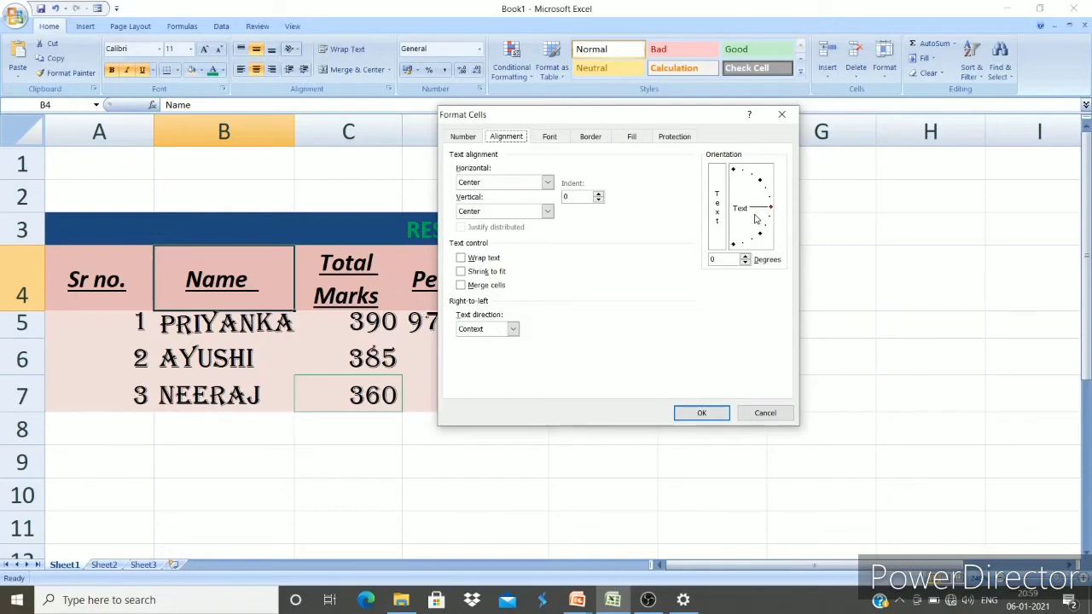
drag(767, 212, 765, 183)
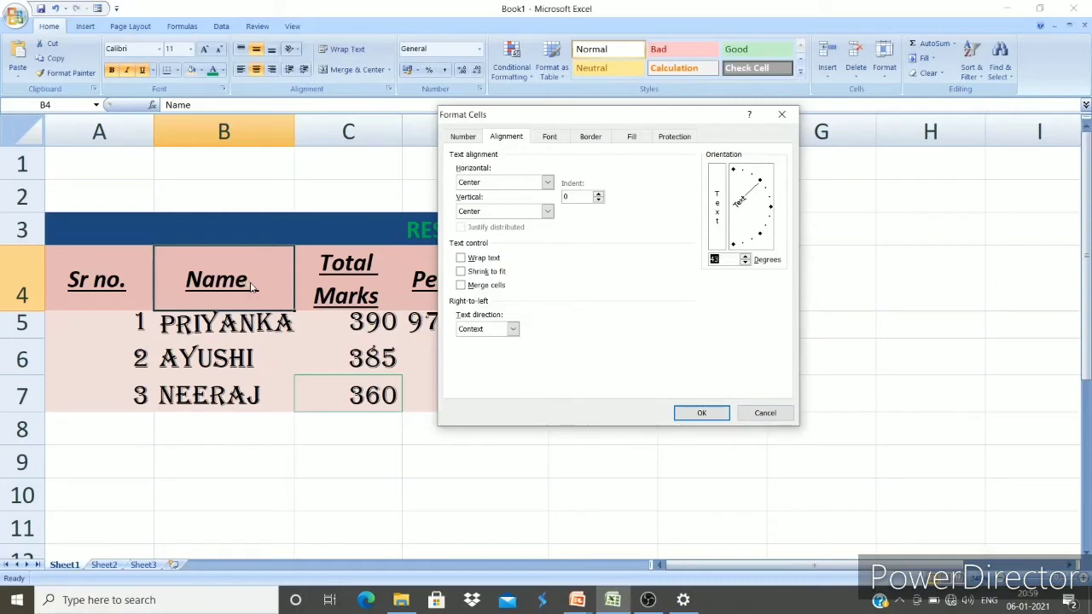
click(702, 414)
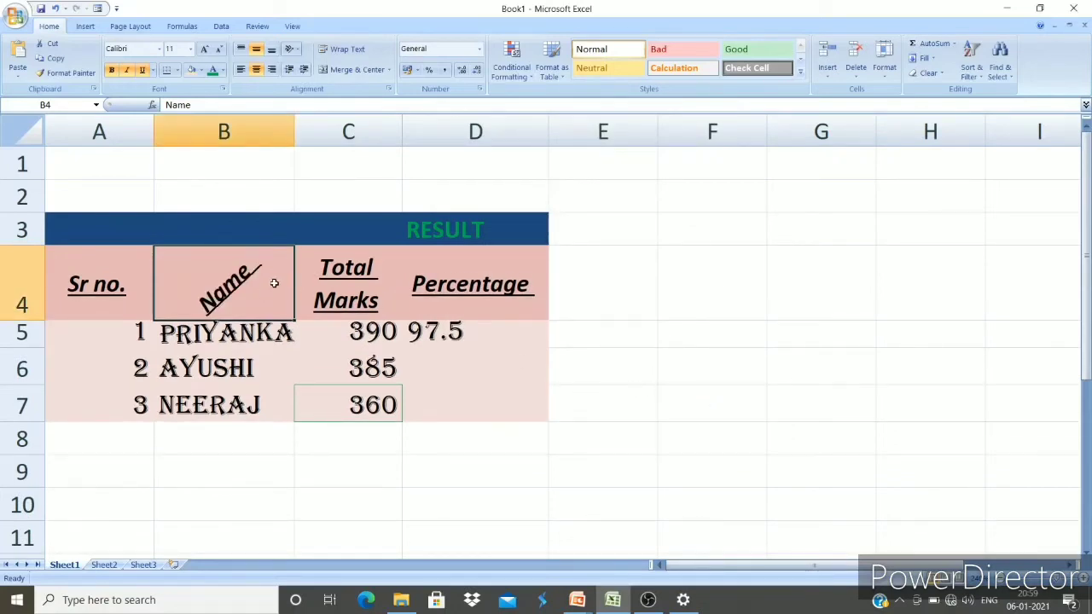
Tilt the Name heading in B4 downward by setting its orientation to -43 degrees.
click(222, 89)
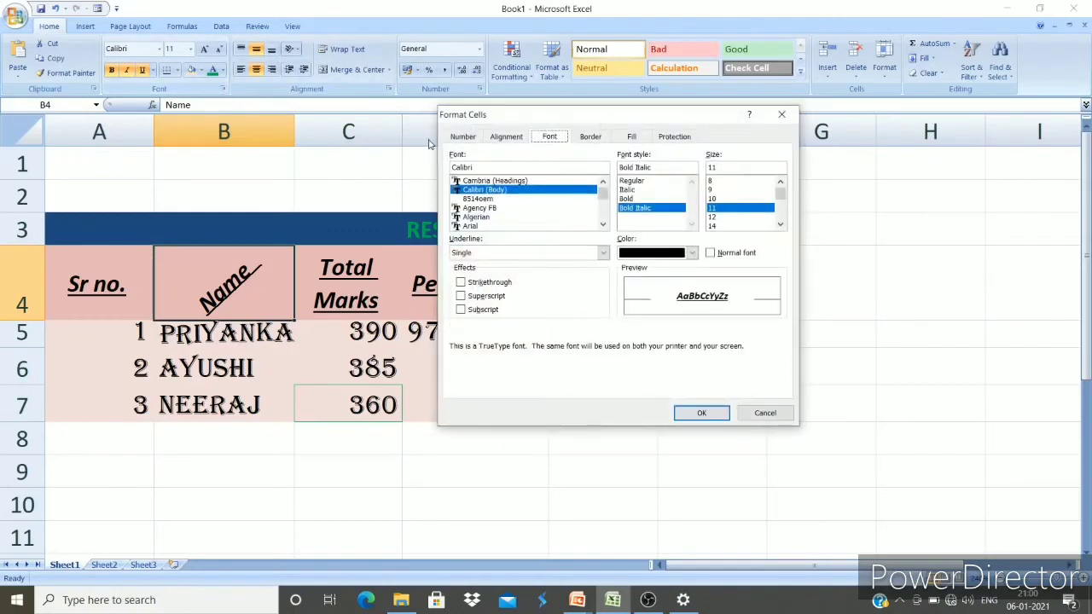
click(505, 138)
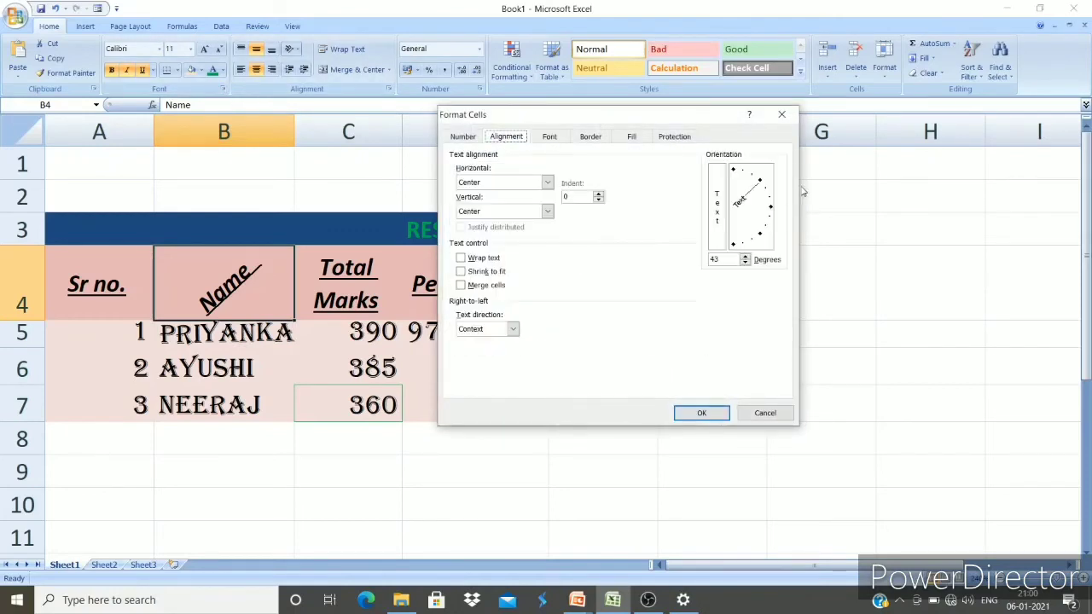
drag(762, 184, 769, 245)
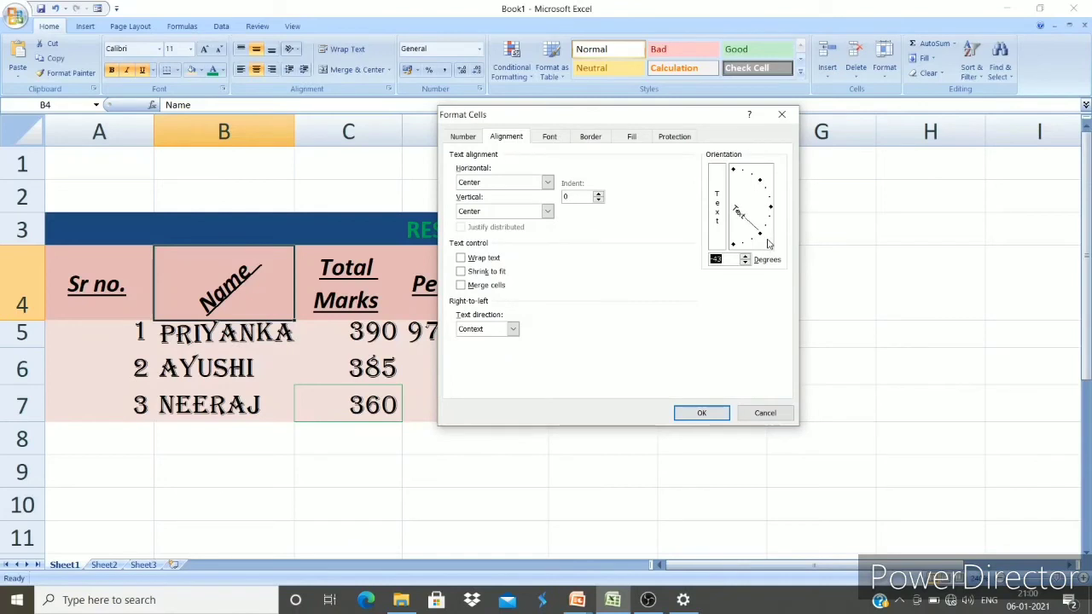
click(701, 413)
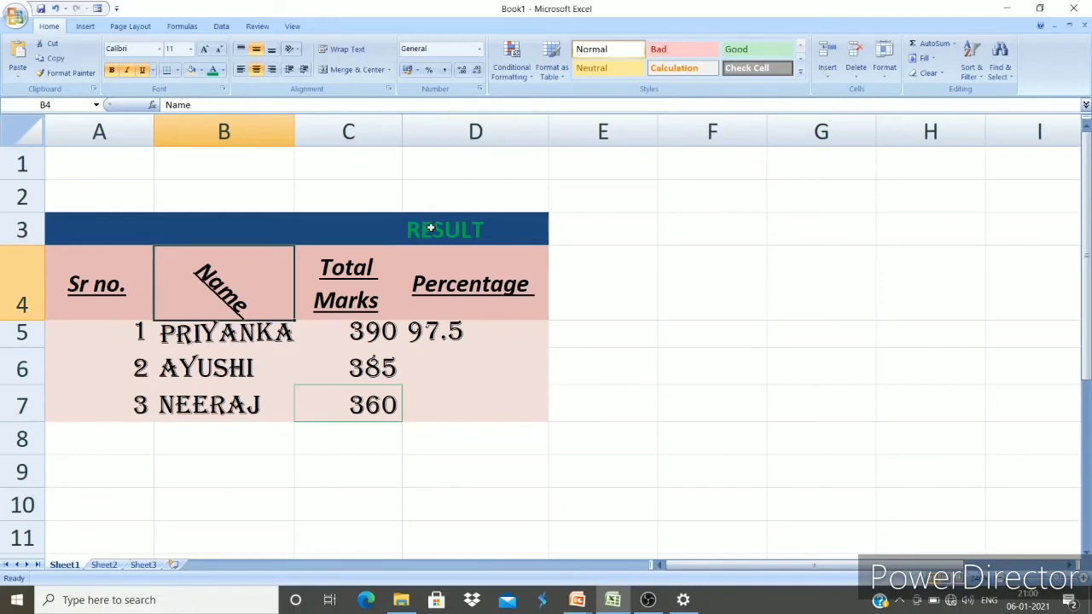
Set the Name heading in B4 back to horizontal with an orientation of 0 degrees.
click(223, 90)
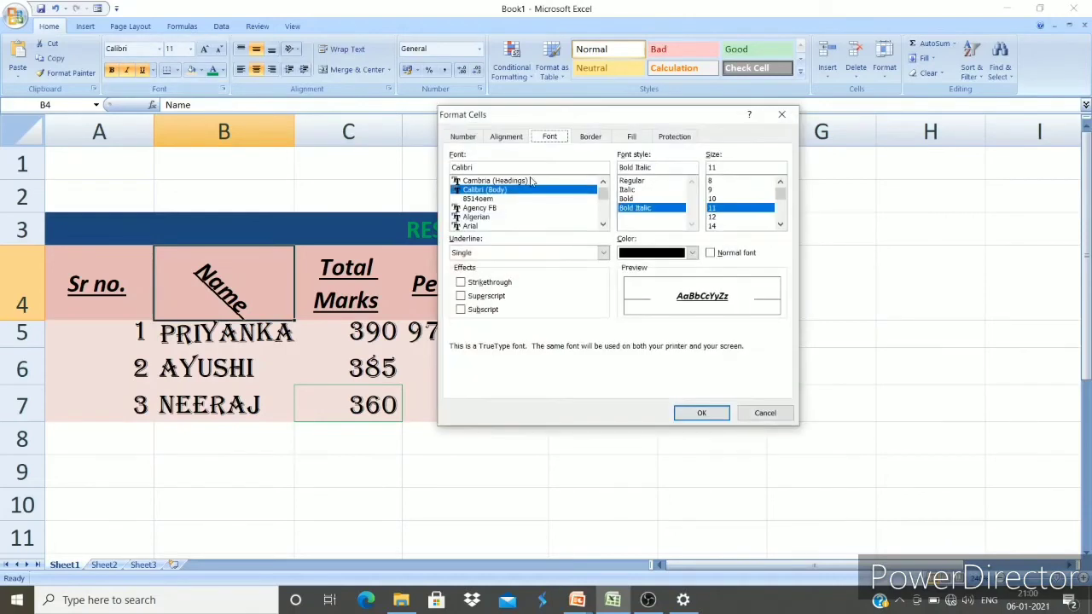
click(505, 138)
drag(760, 238, 767, 211)
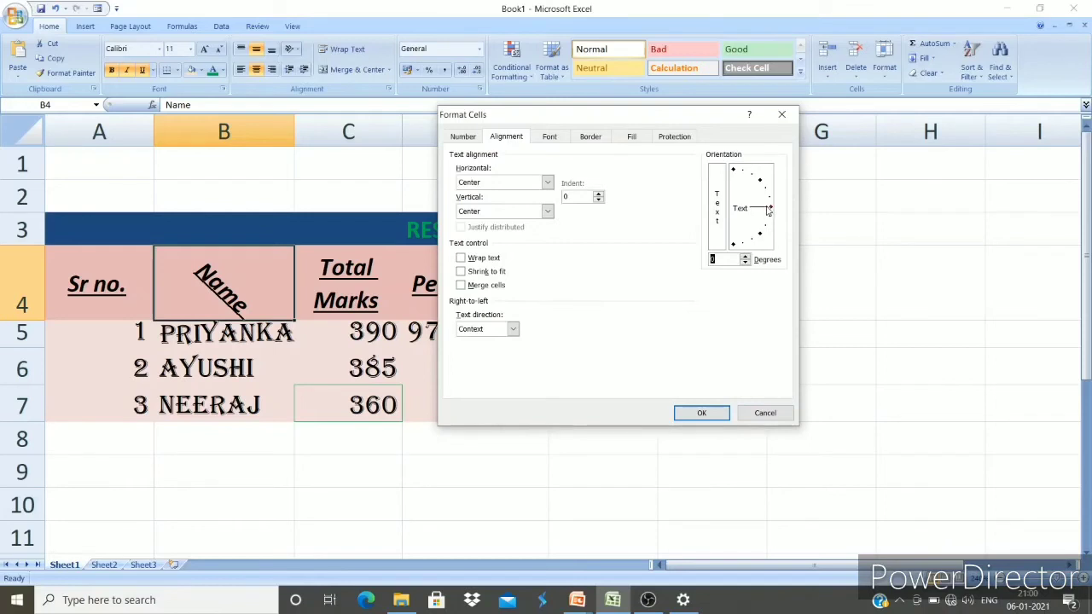
click(696, 413)
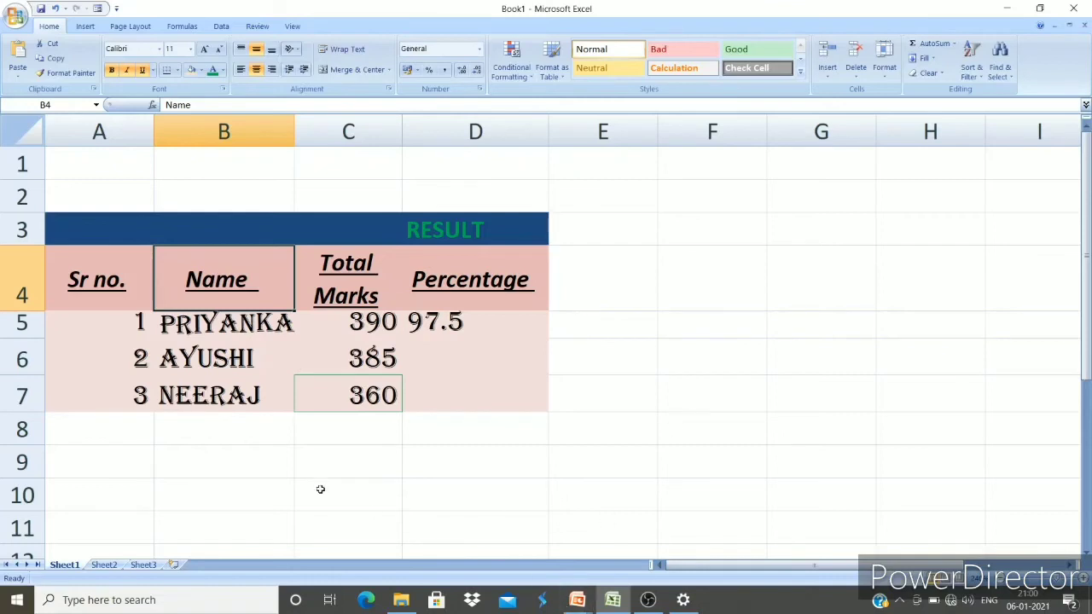
Left-align the serial numbers in A5 and A7, and right-align the student name in B6.
click(118, 327)
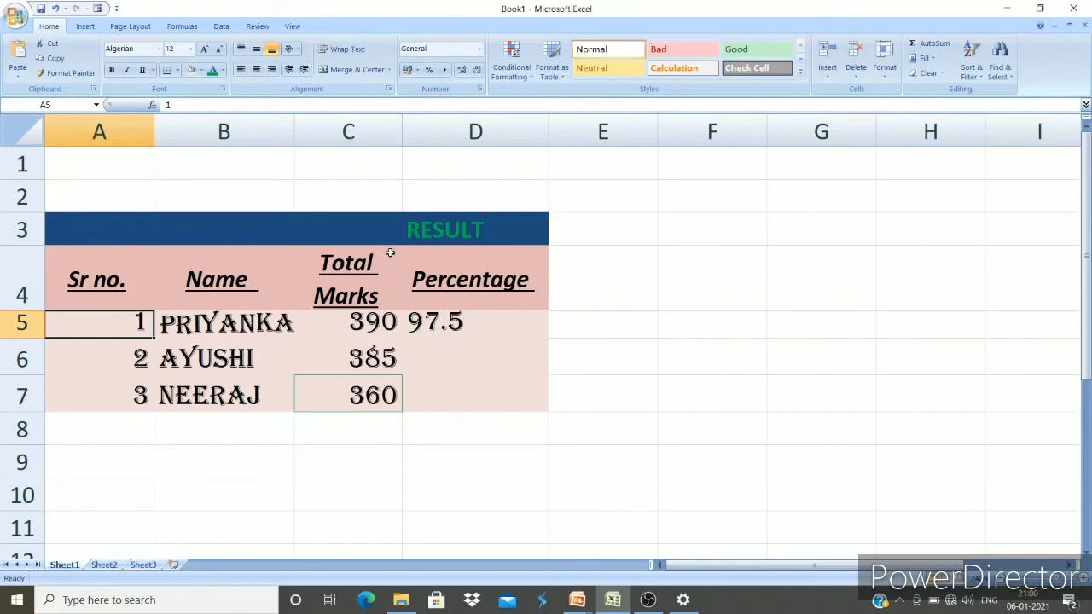
click(241, 69)
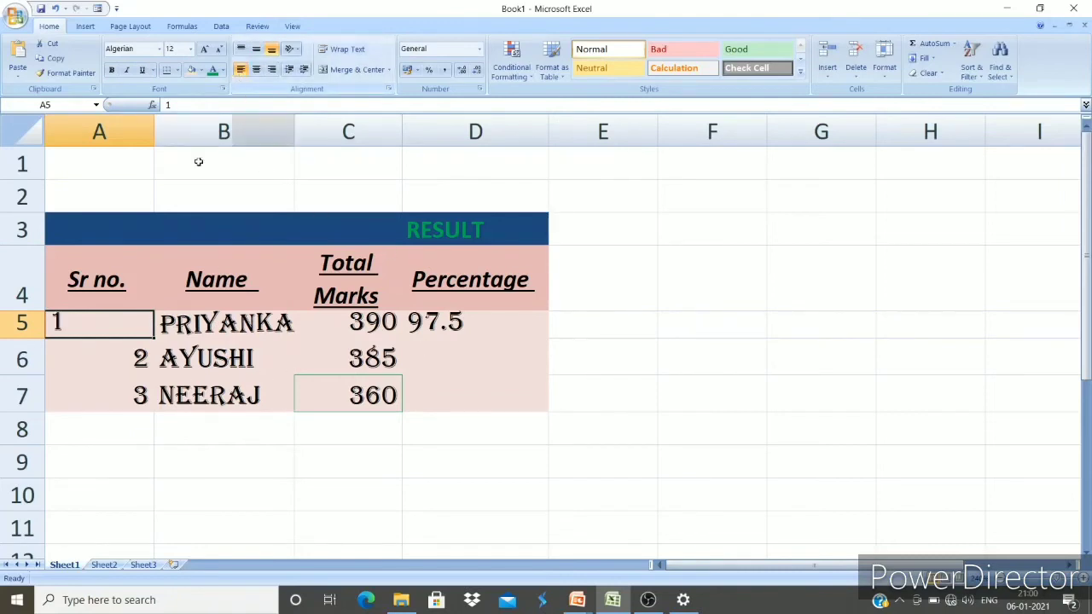
click(126, 361)
click(143, 399)
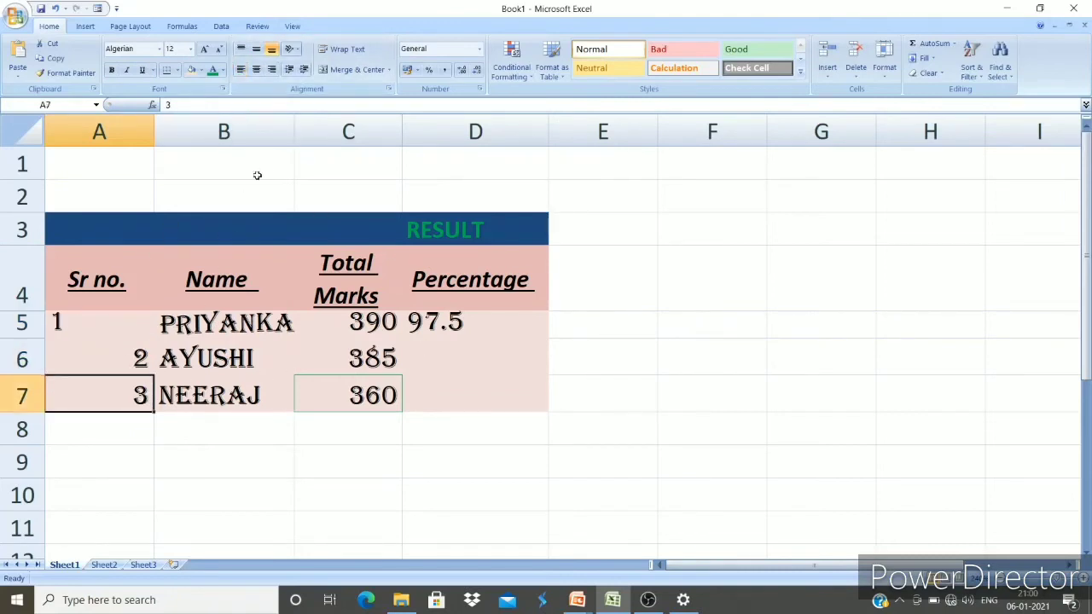
click(240, 69)
click(217, 360)
click(271, 69)
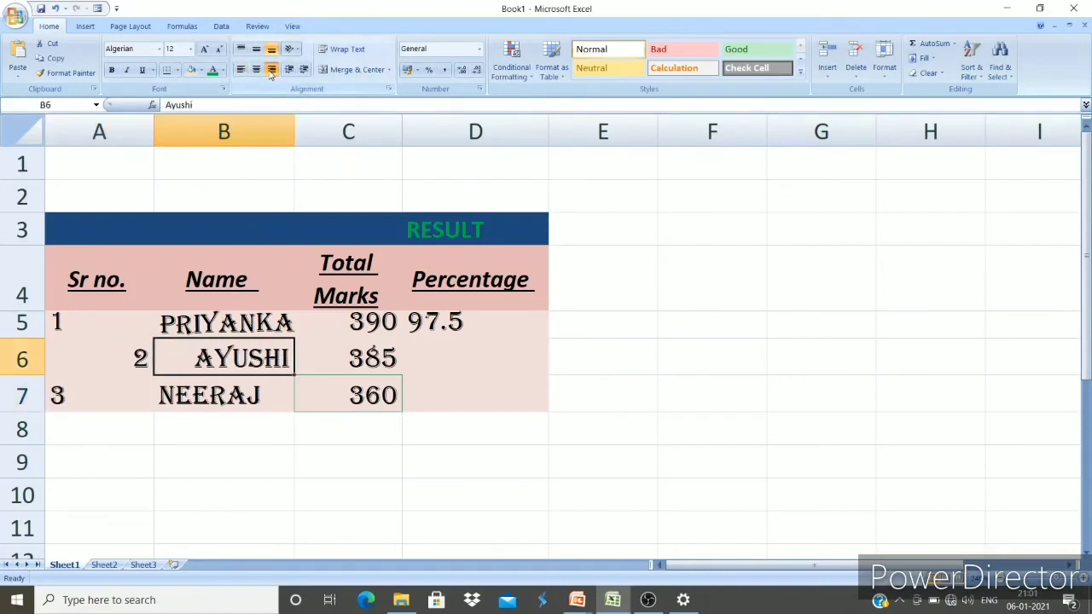
Widen columns B, C and D of the result table slightly.
drag(295, 137, 333, 134)
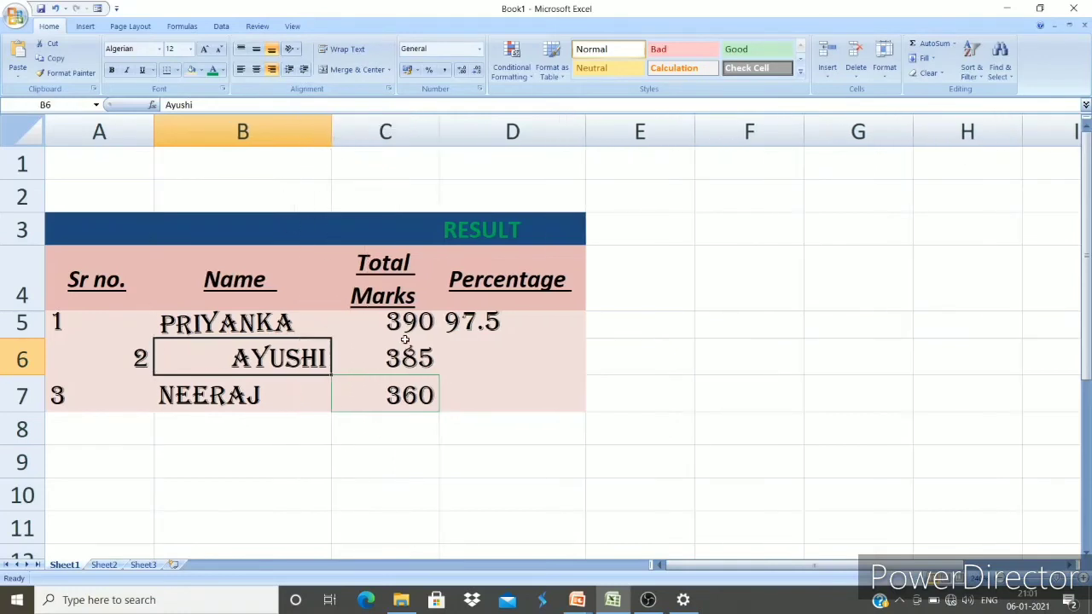
drag(442, 141, 461, 137)
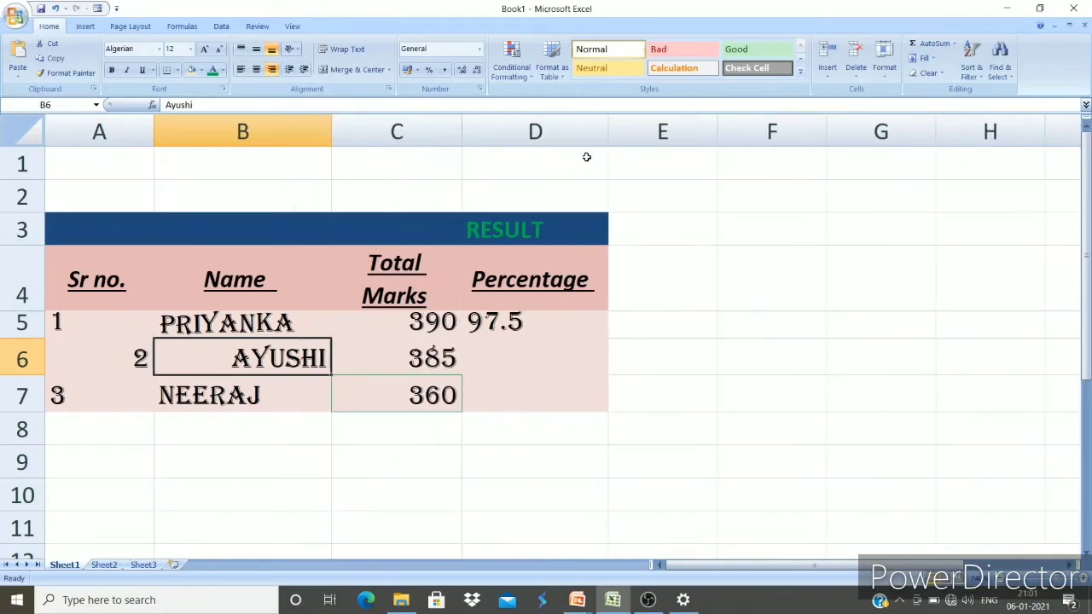
drag(607, 140, 619, 138)
click(520, 523)
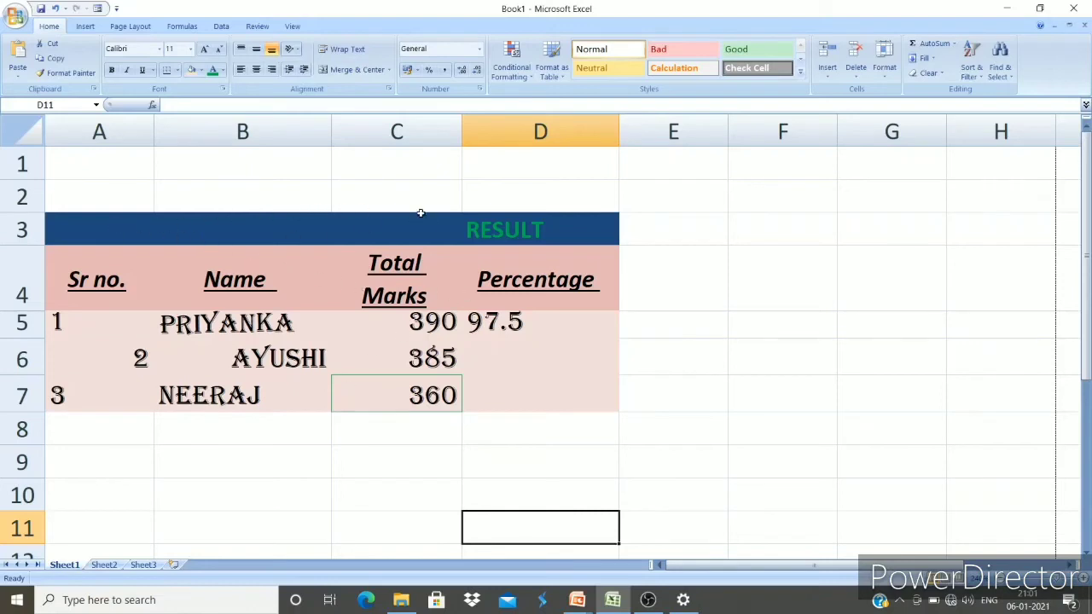
Merge and center the RESULT title across A3:D3 above the table.
click(512, 228)
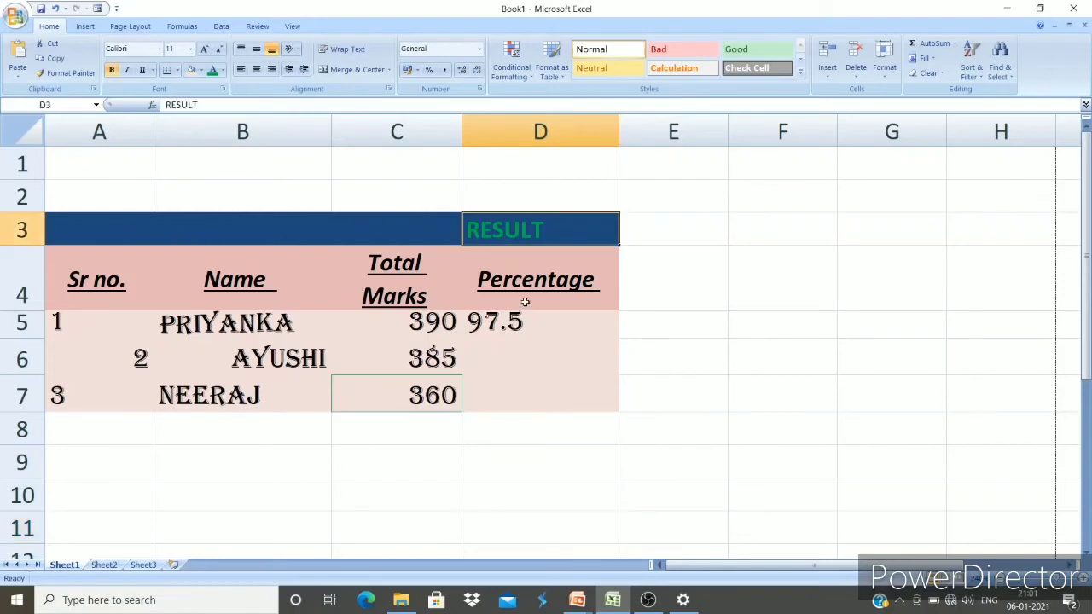
click(518, 134)
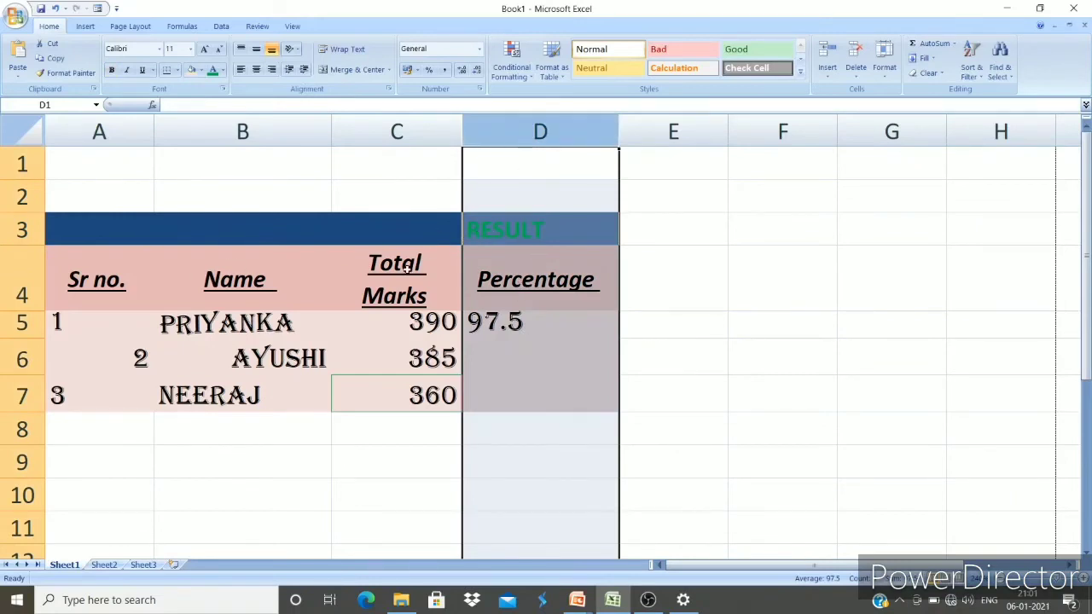
click(669, 275)
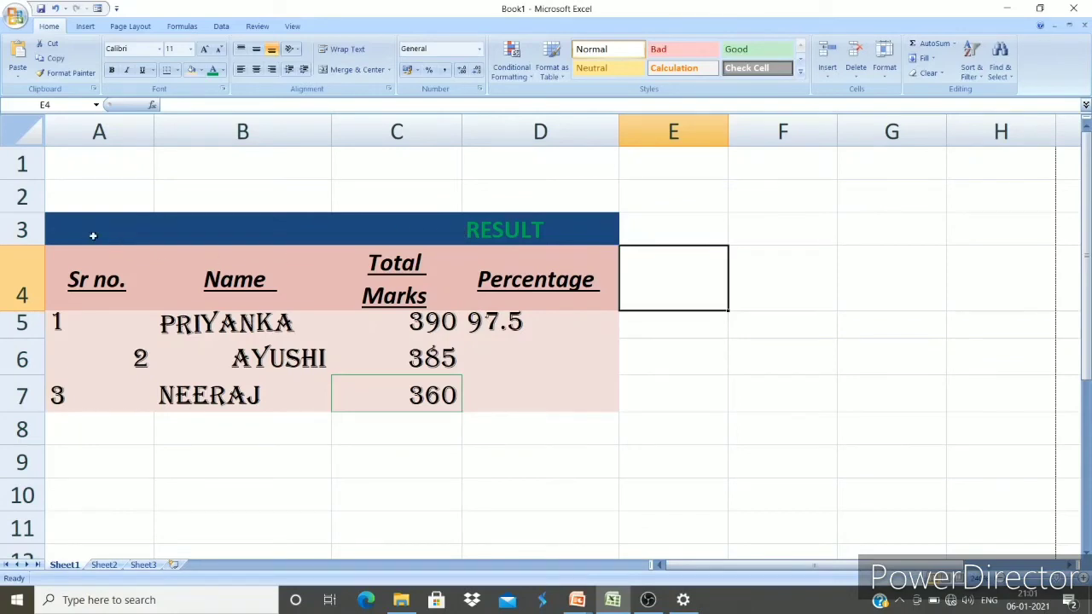
drag(91, 233, 324, 220)
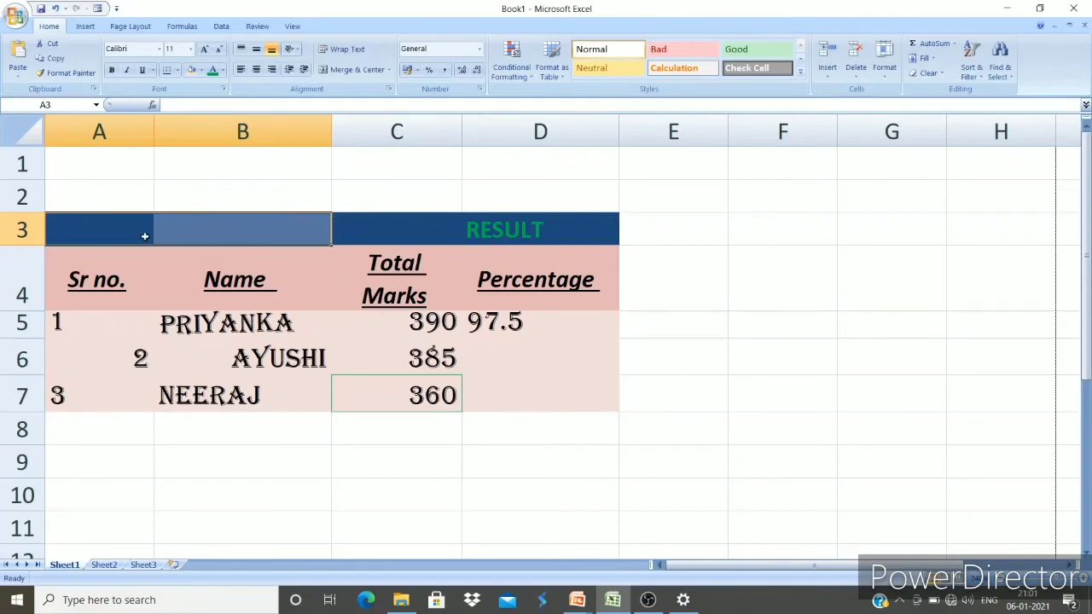
drag(151, 236, 255, 227)
click(399, 232)
drag(77, 239, 499, 221)
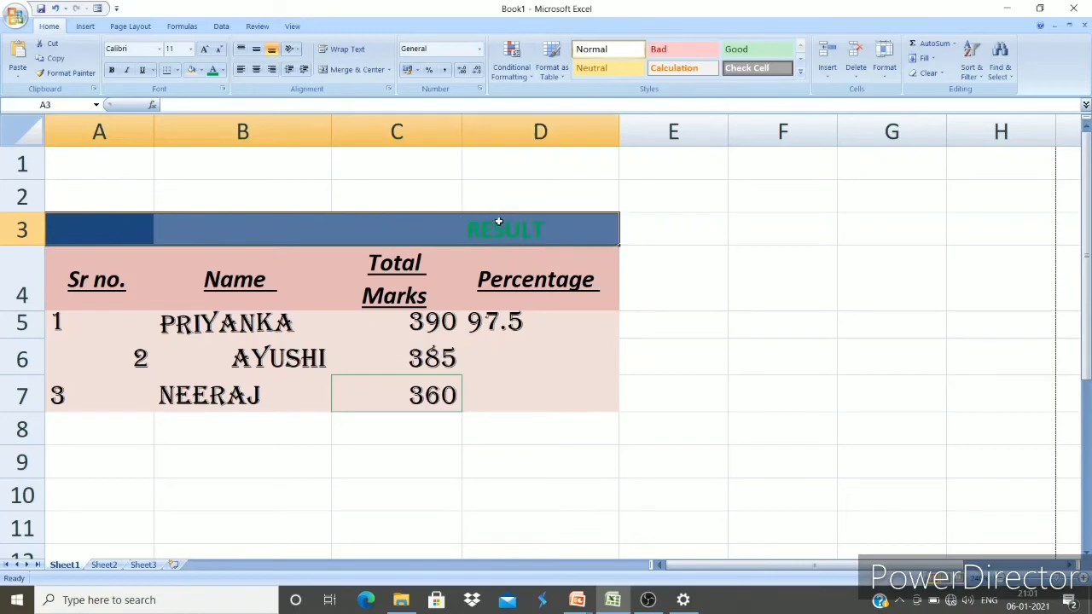
click(342, 72)
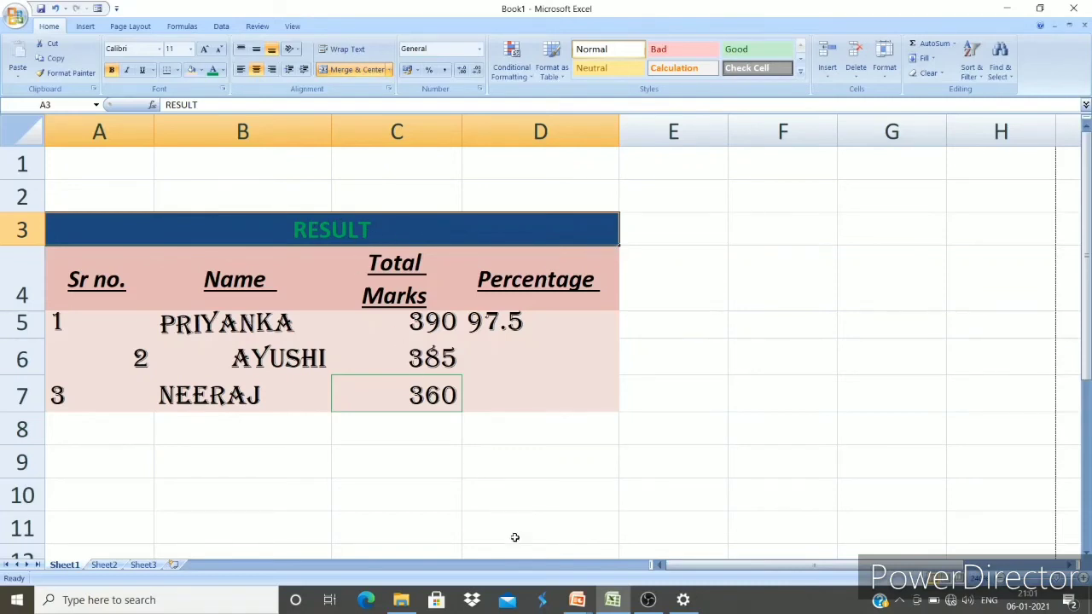
click(557, 539)
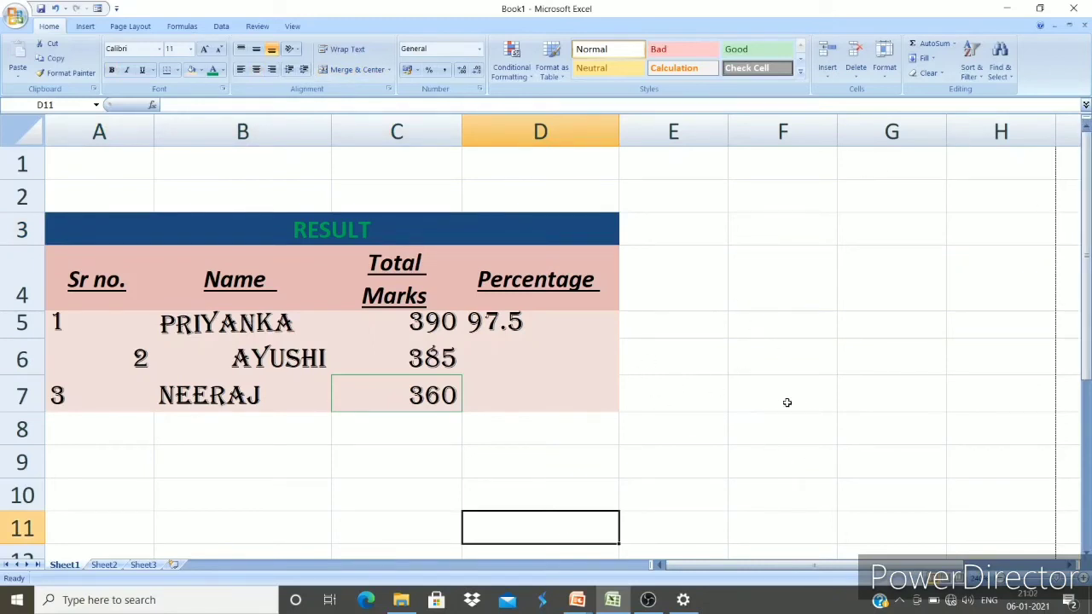
Merge and center the blank cells F7:G7, then check that they select as one cell.
drag(784, 398, 876, 390)
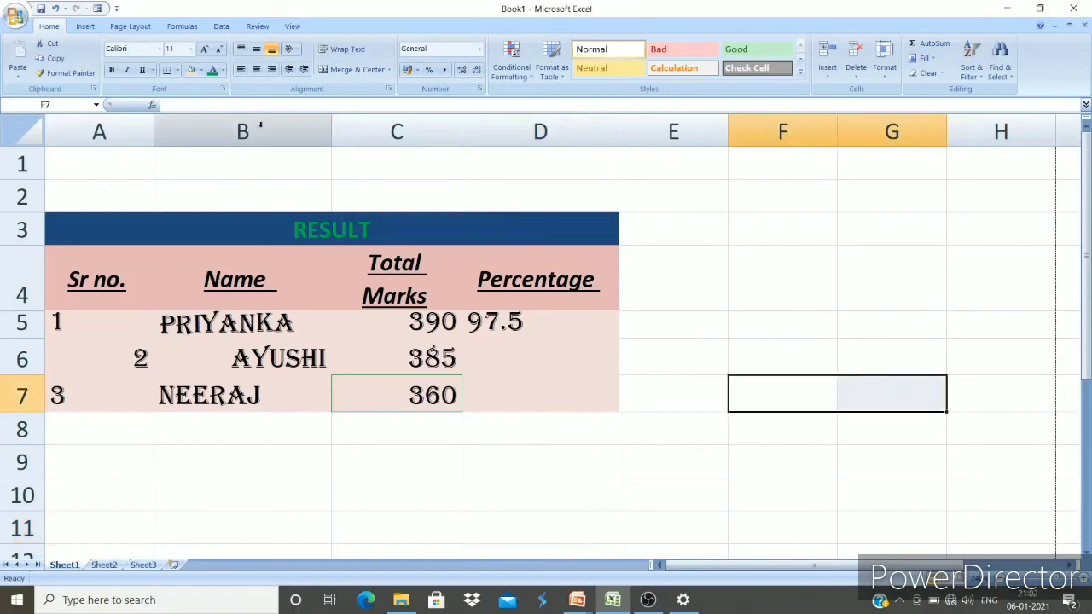
click(346, 71)
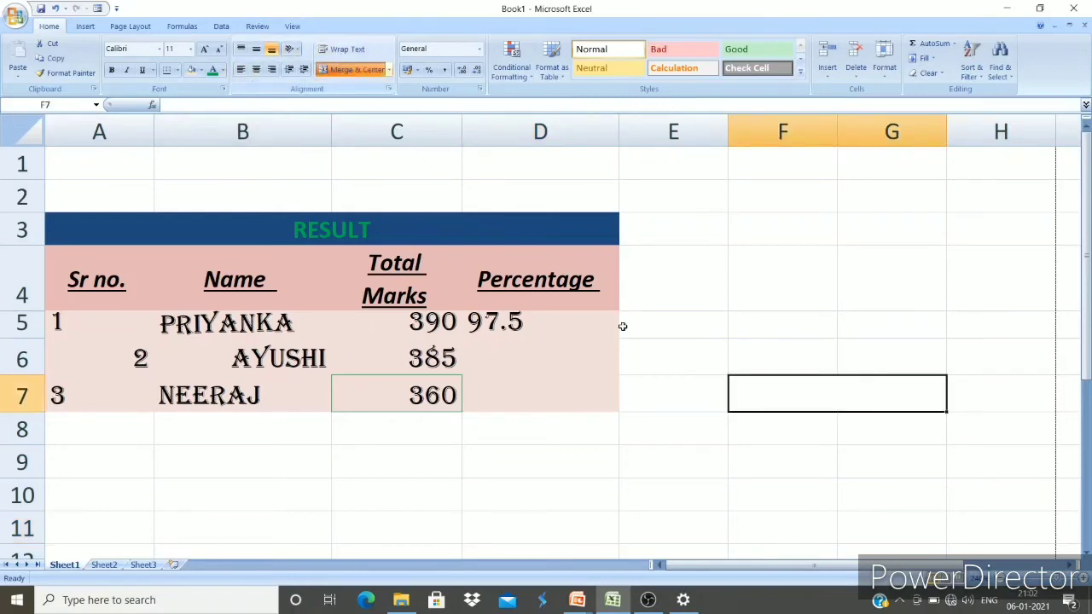
click(742, 449)
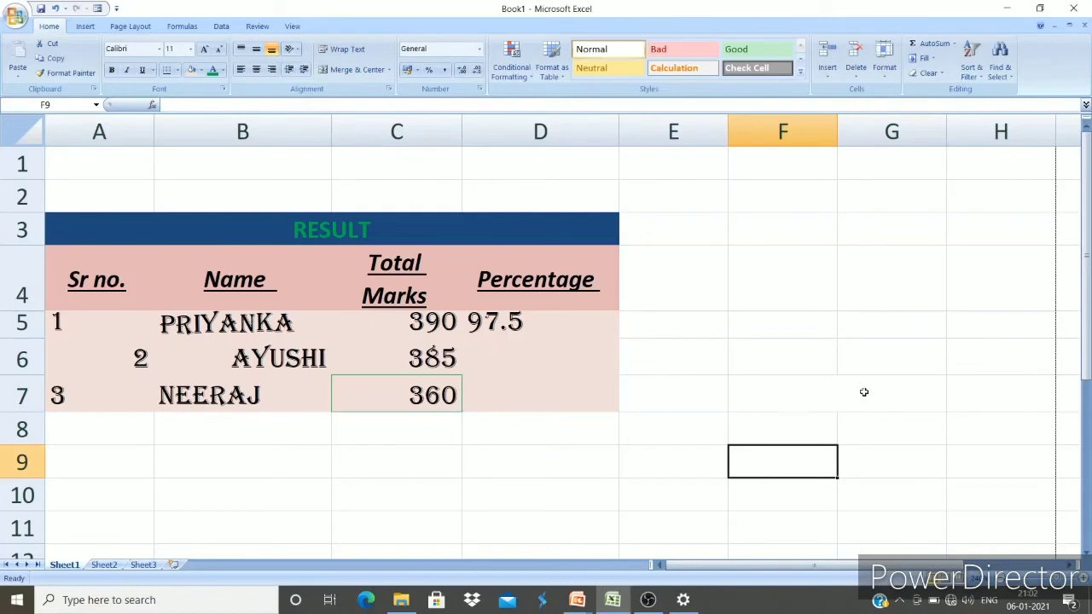
click(816, 398)
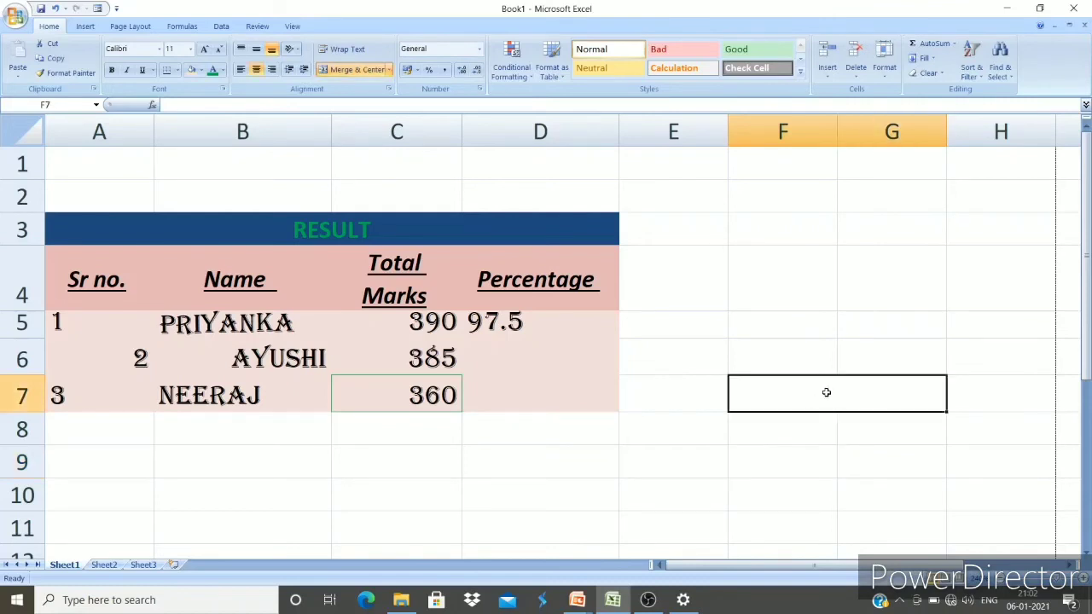
click(858, 353)
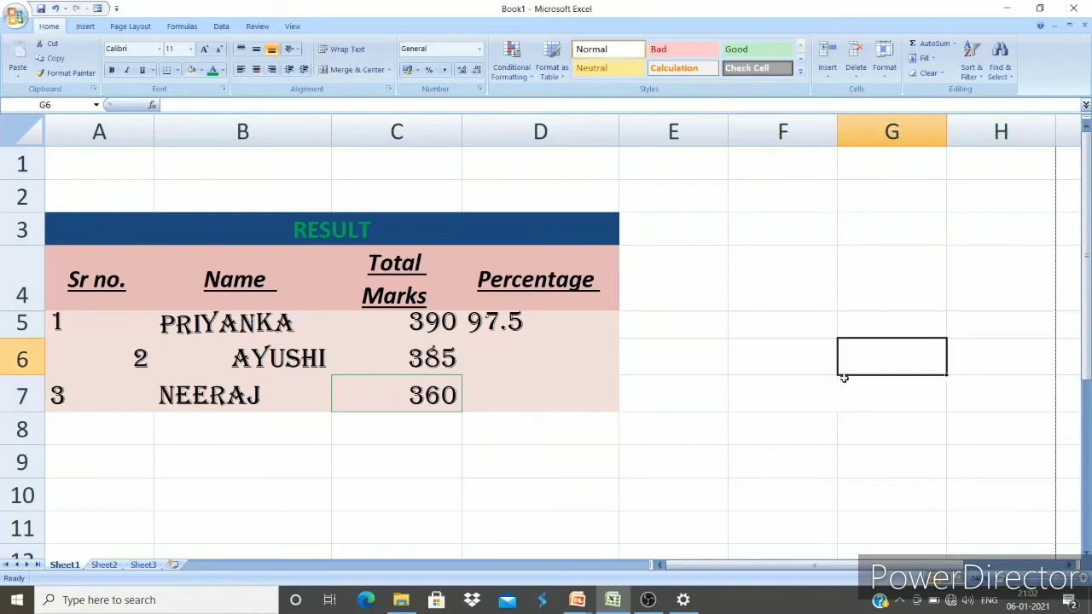
click(815, 392)
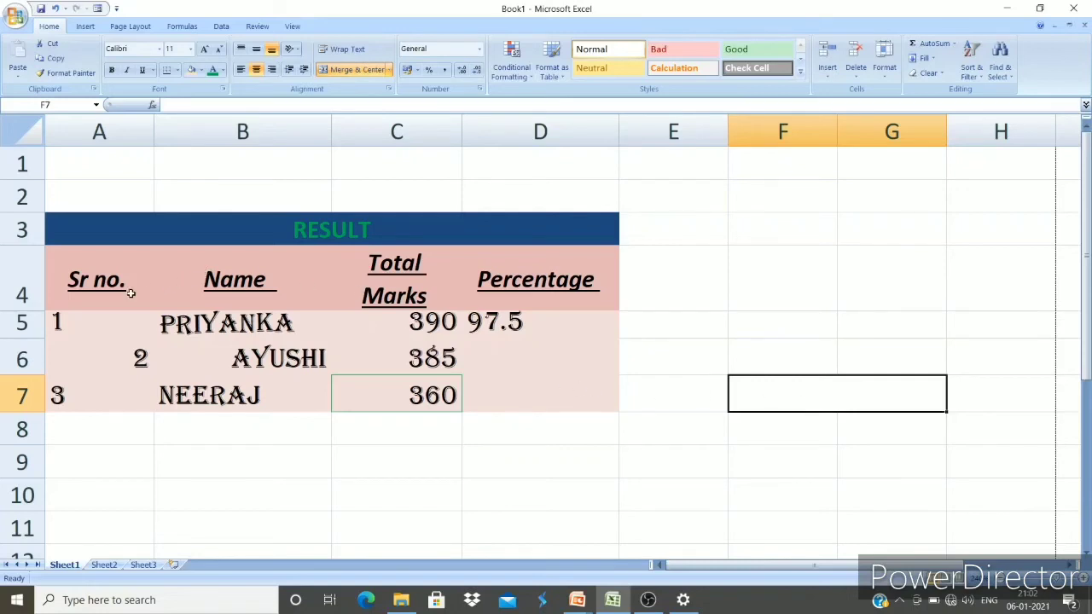
Angle the Sr no. heading in A4 counterclockwise.
click(82, 275)
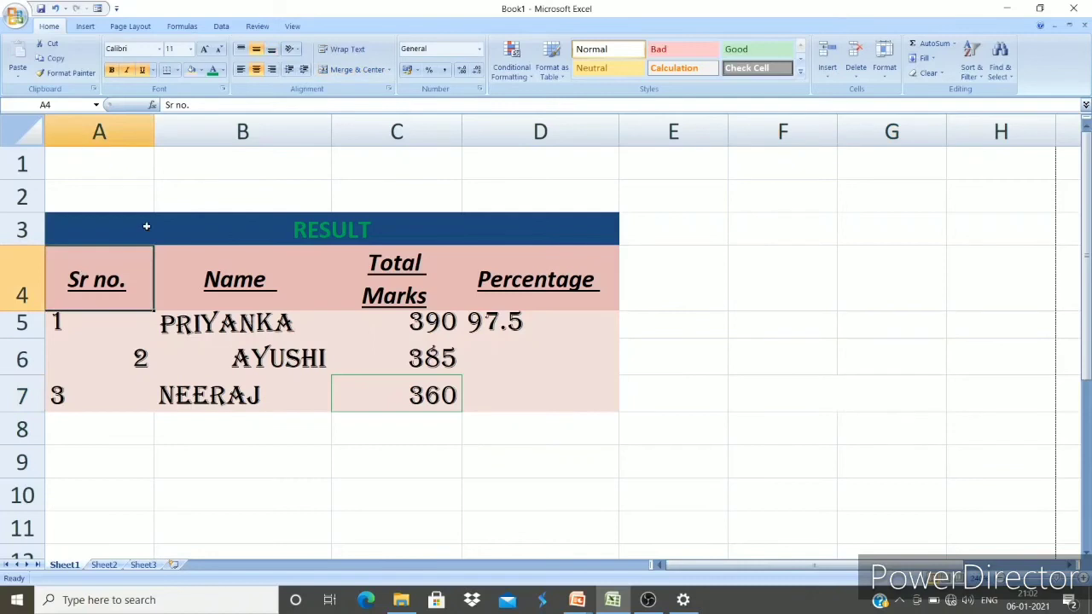
click(297, 53)
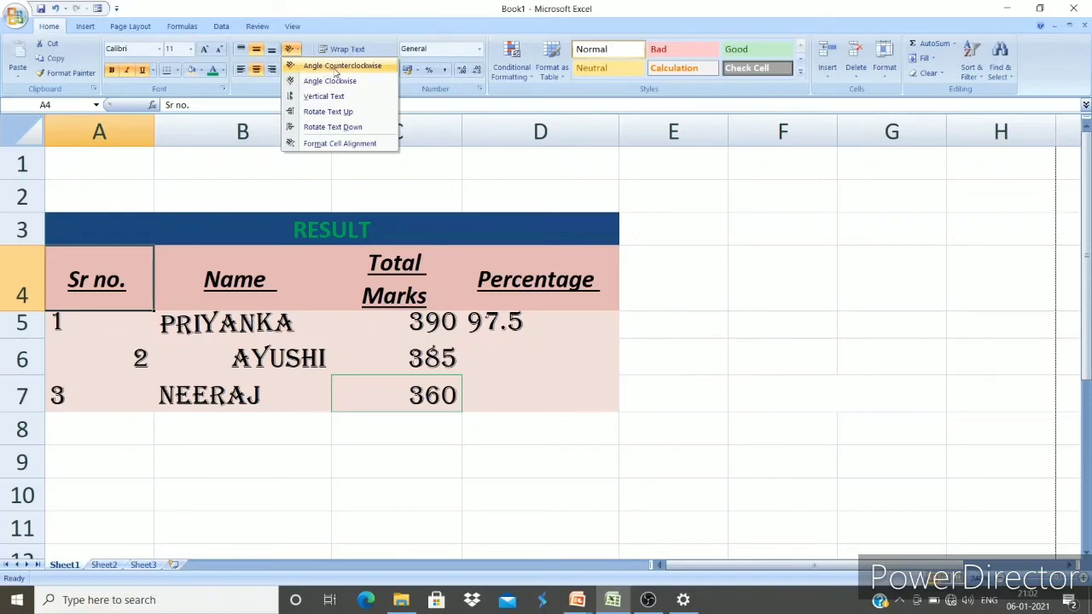
click(335, 69)
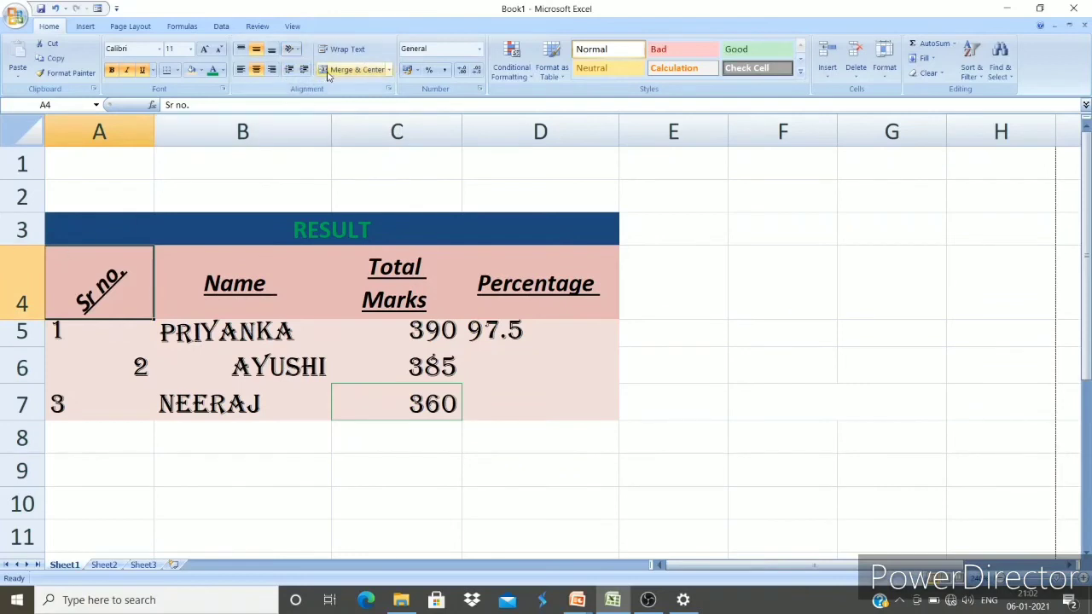
Set the Sr no. heading in A4 to vertical text and narrow column A to fit it.
click(290, 49)
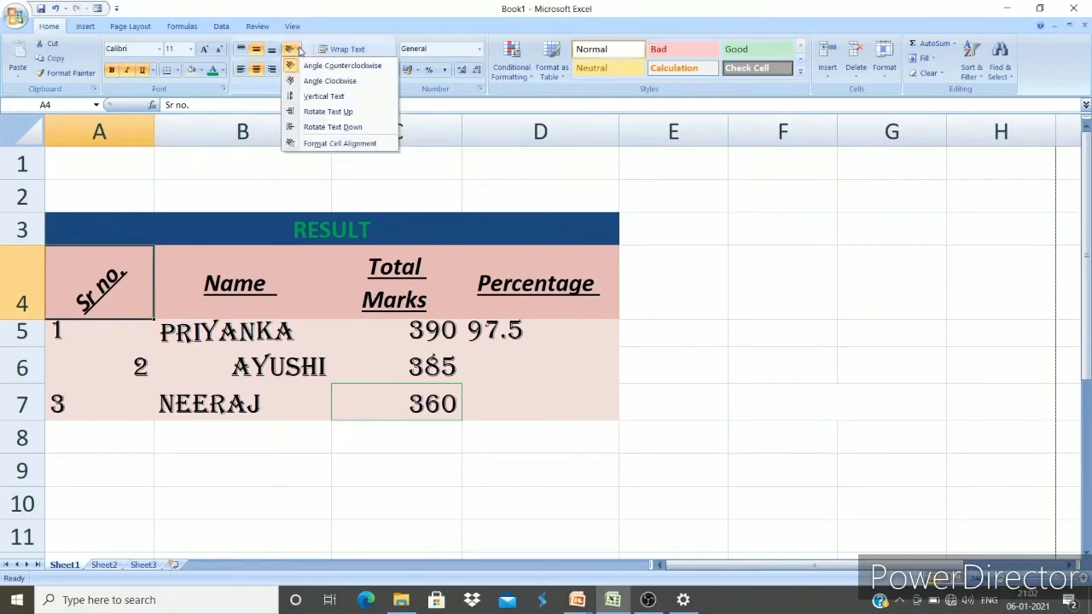
click(323, 97)
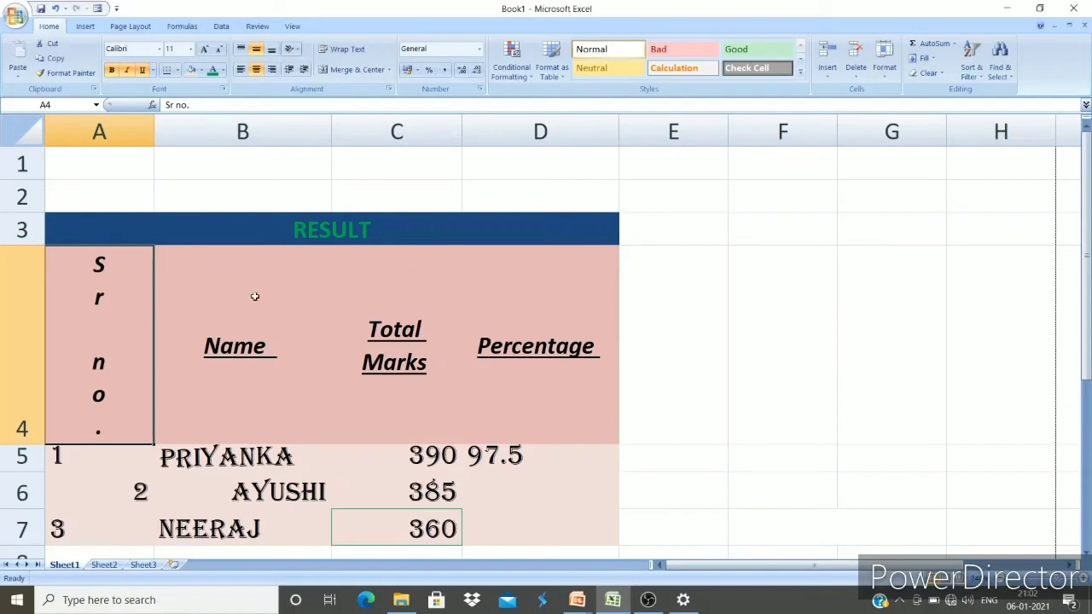
drag(154, 137, 85, 137)
scroll(64, 338, down, 1)
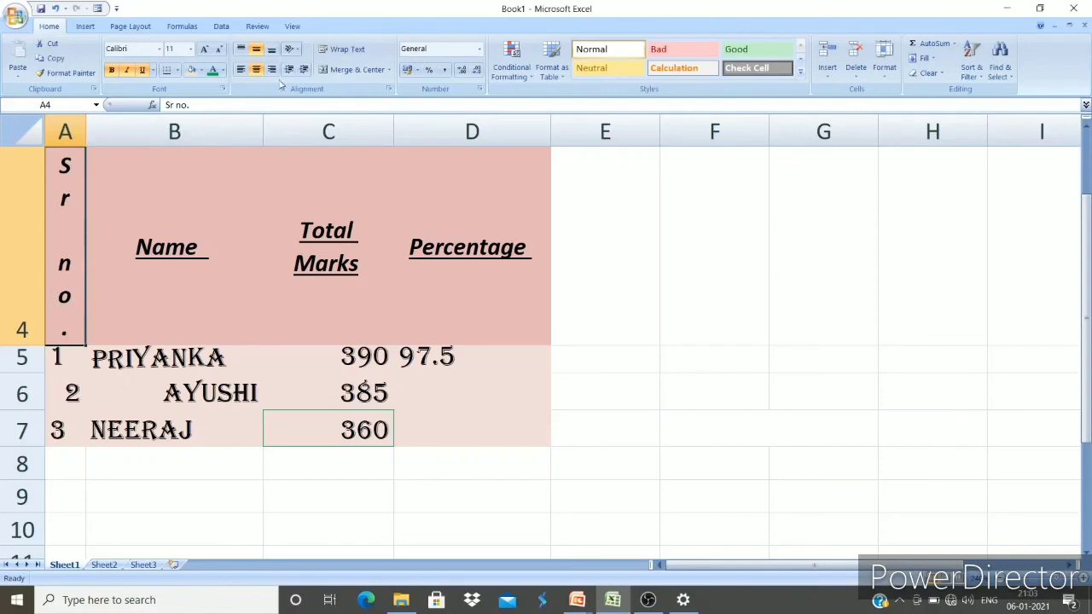
Review the Format Cells alignment settings for A4 without changing them, along with the other text orientation options.
click(291, 49)
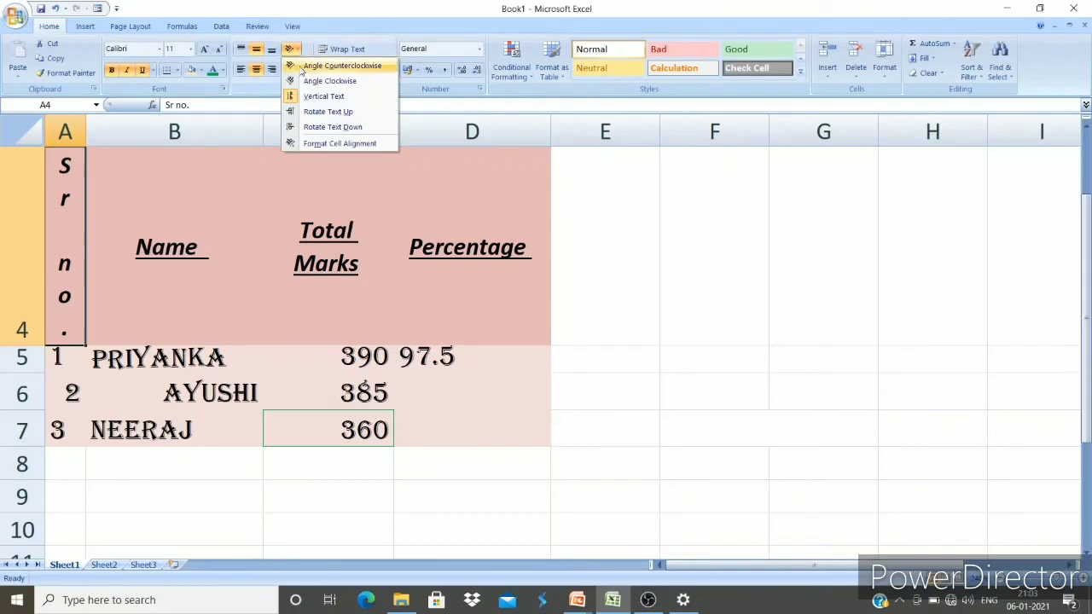
click(320, 145)
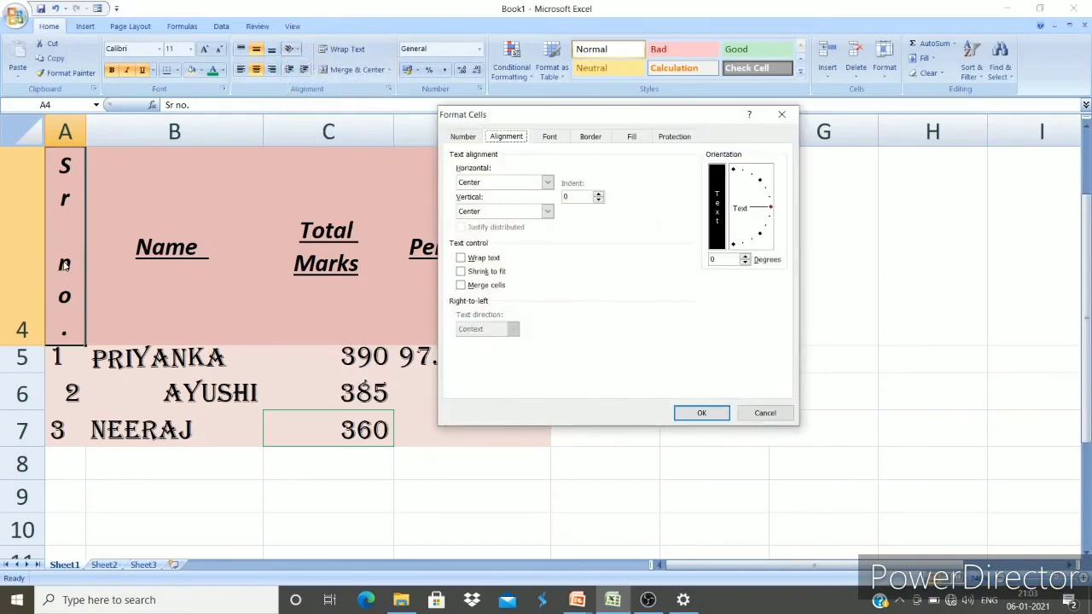
click(765, 414)
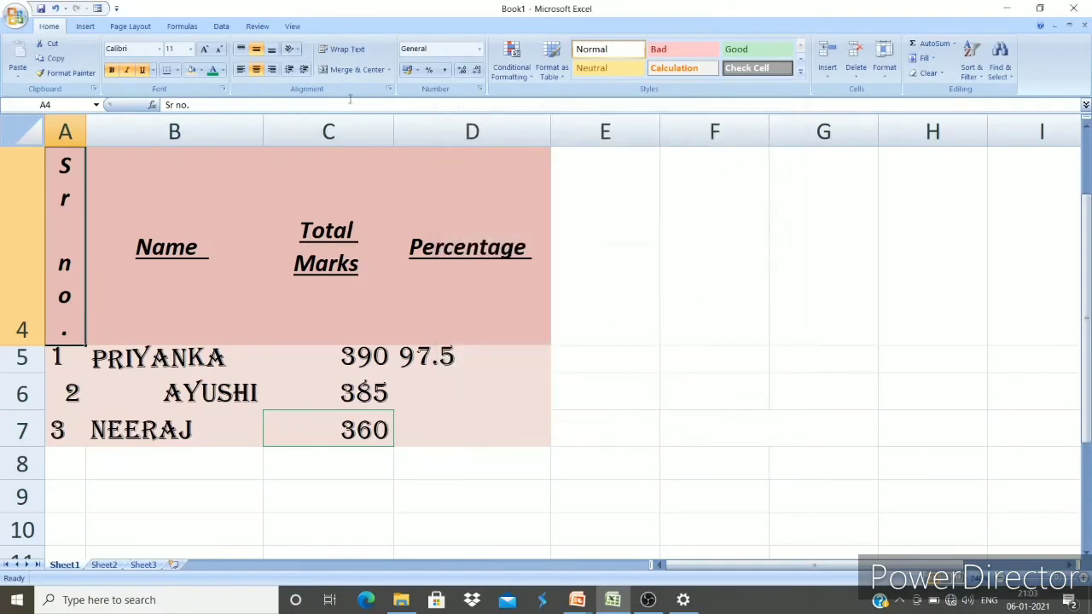
click(294, 50)
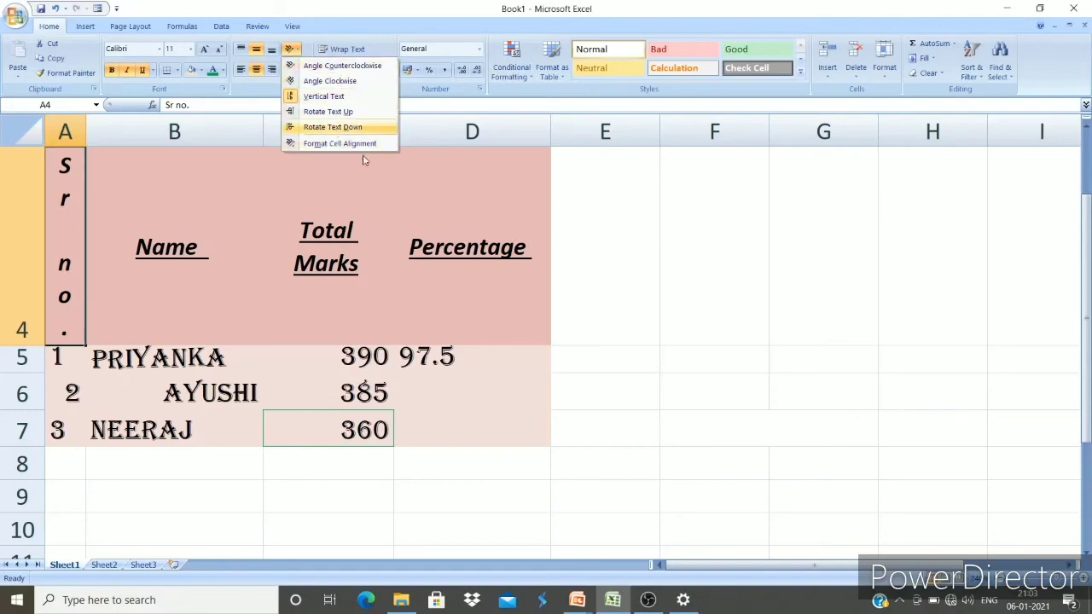
click(590, 268)
Undo the column A narrowing and both the vertical and angled orientations of the Sr no. heading.
key(ctrl+z)
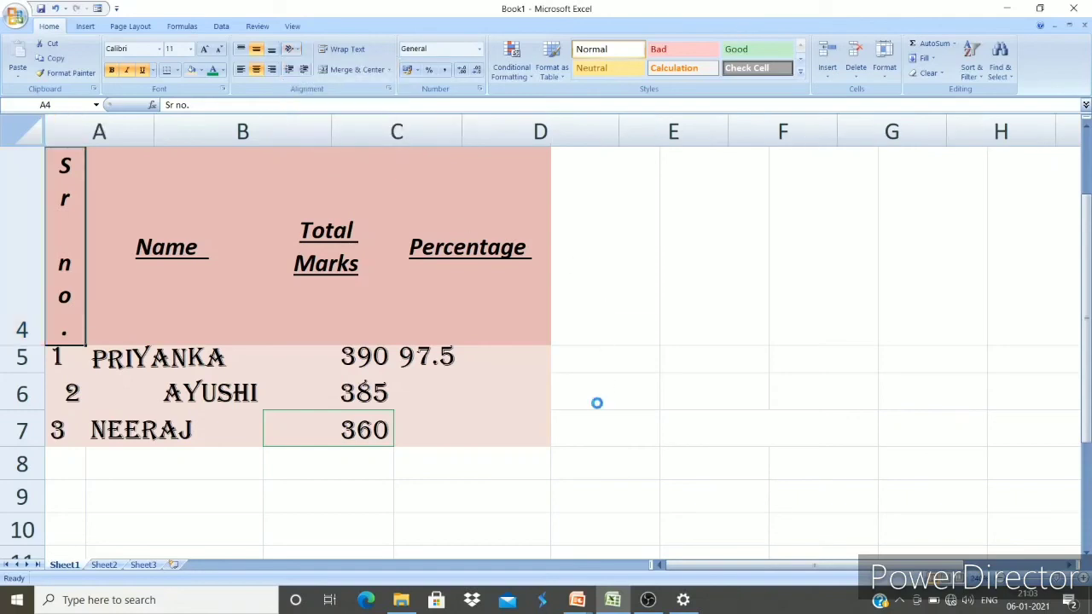
key(ctrl+z)
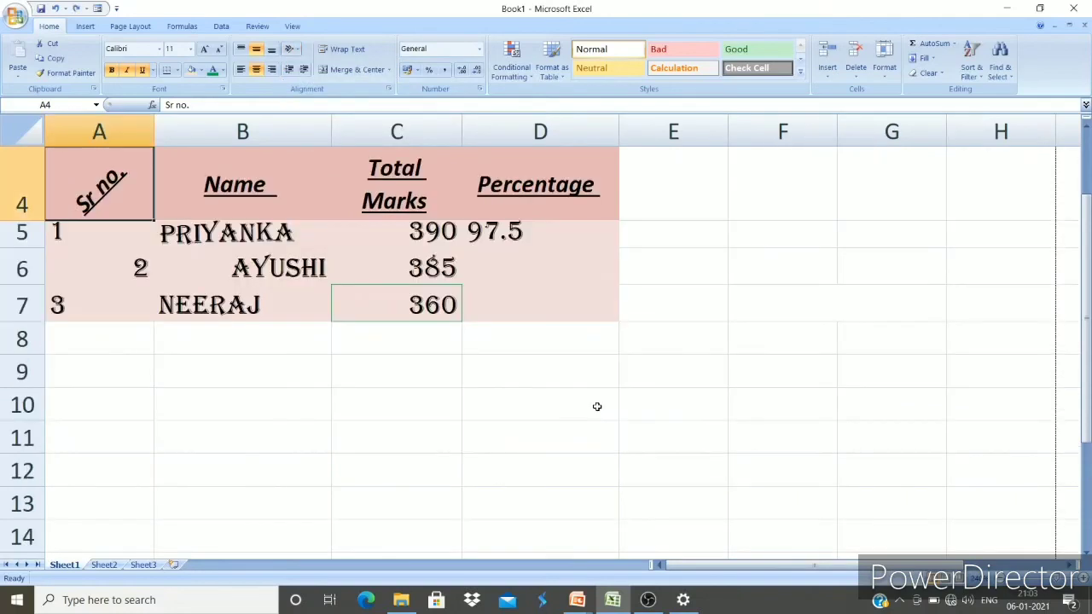
key(ctrl+z)
click(593, 396)
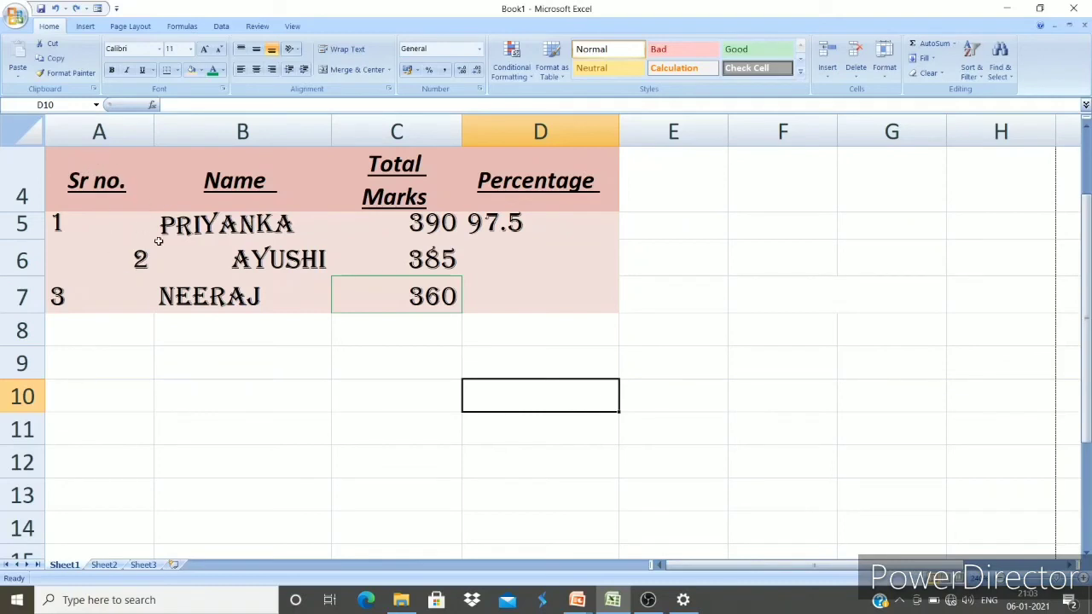
Resize rows by hand: heighten row 3 and return it to its original height, heighten row 5, and shorten row 4.
scroll(188, 326, up, 1)
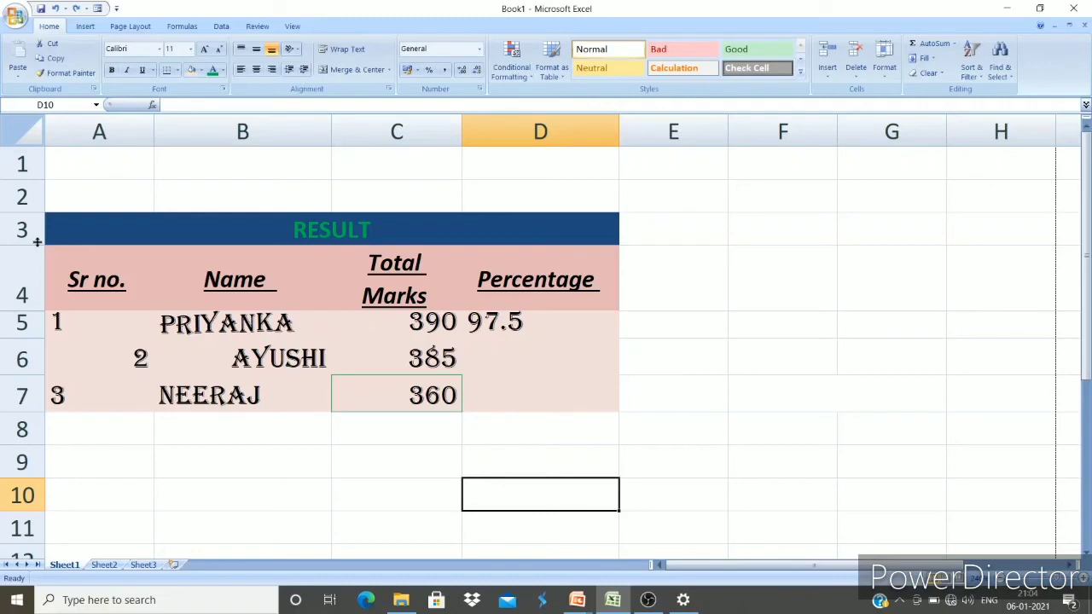
drag(38, 242, 32, 286)
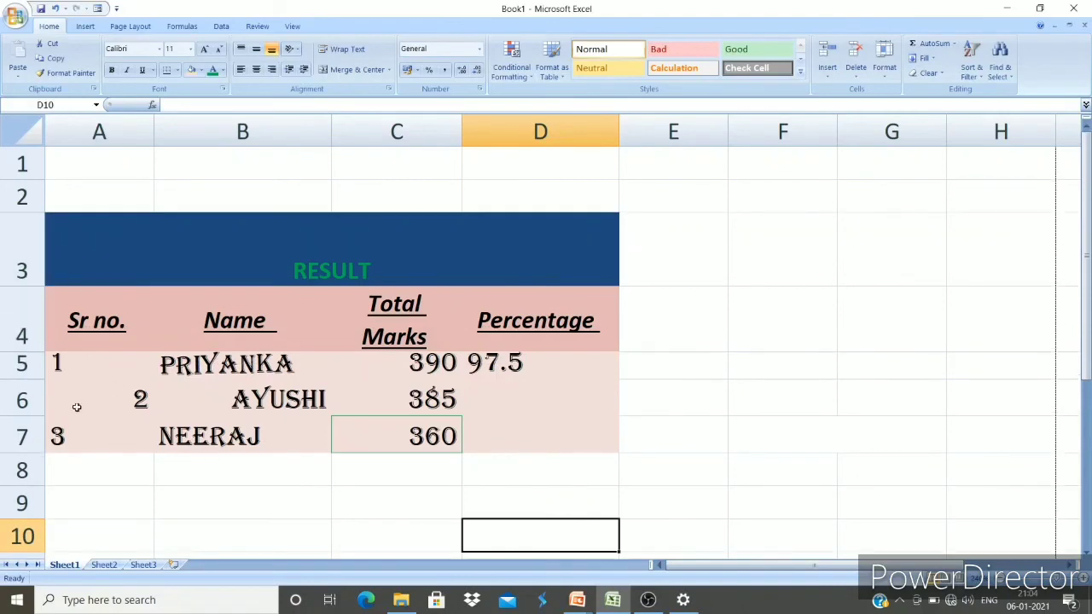
drag(34, 380, 34, 406)
drag(37, 352, 34, 245)
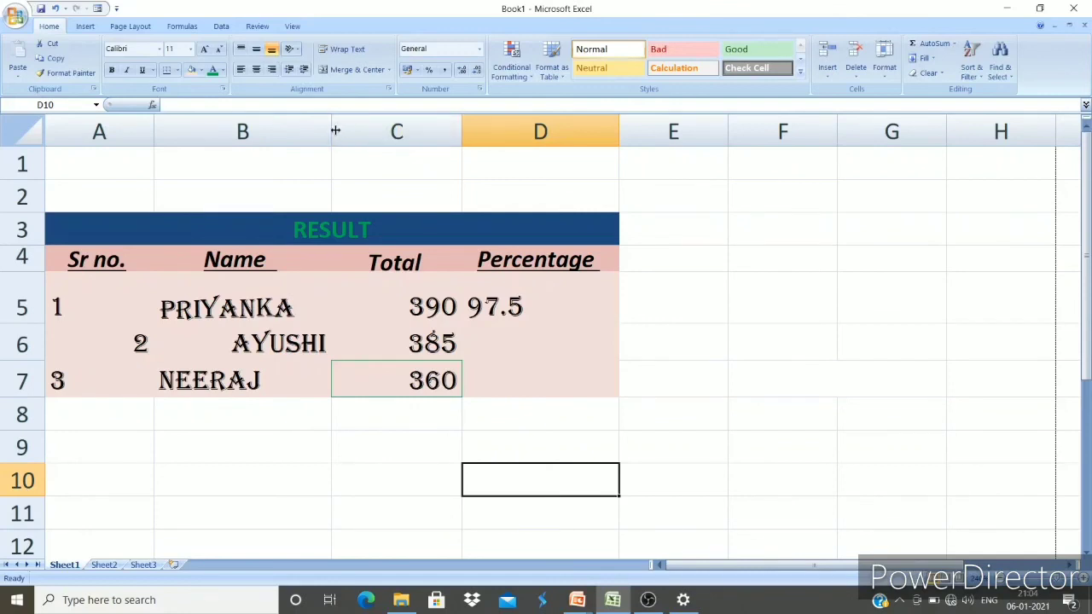
Adjust the widths of columns B, C and D by hand so that all three are narrower.
drag(331, 131, 264, 132)
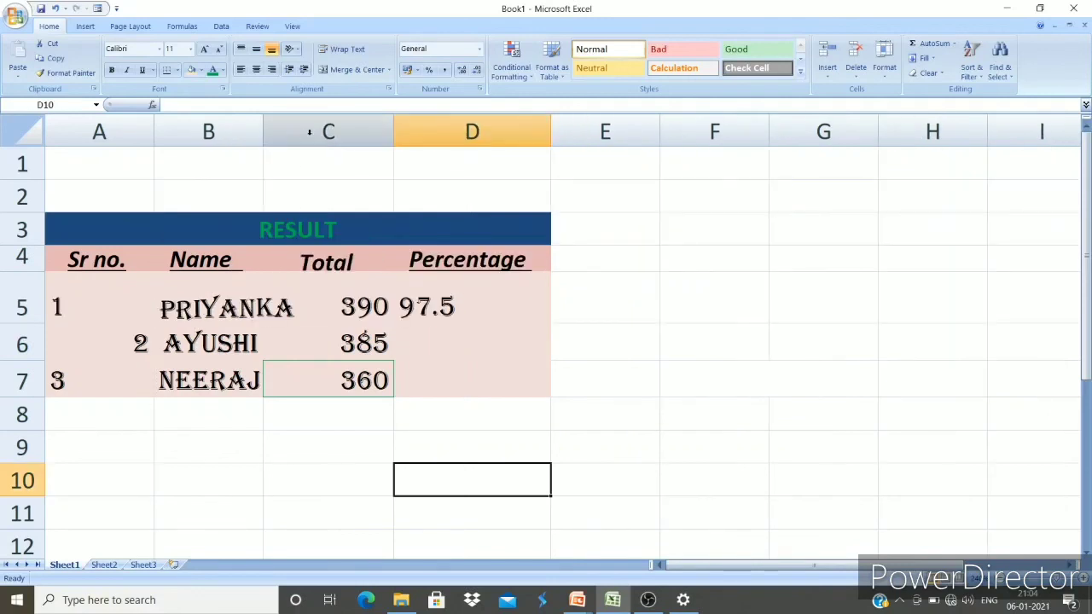
drag(393, 128, 454, 128)
drag(611, 132, 560, 132)
drag(454, 144, 357, 162)
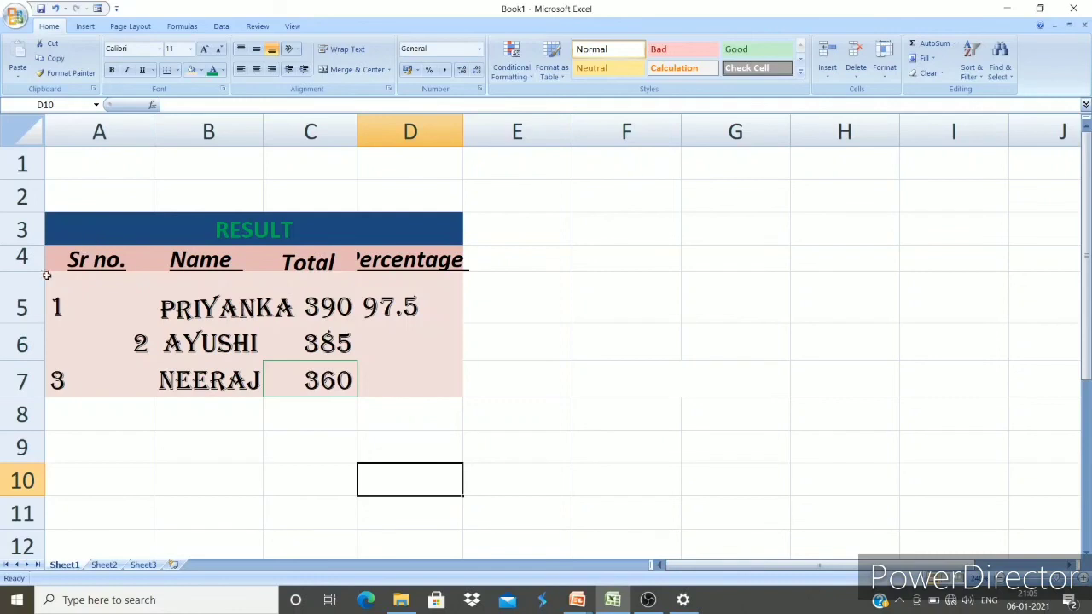
Set the height of heading row 4 to exactly 15.
click(18, 265)
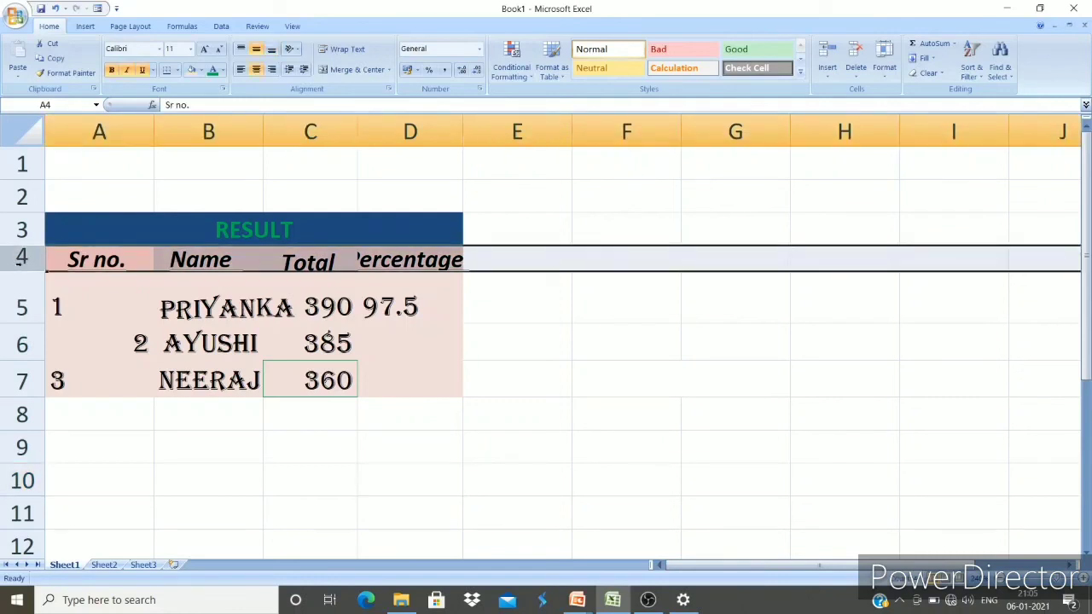
click(888, 78)
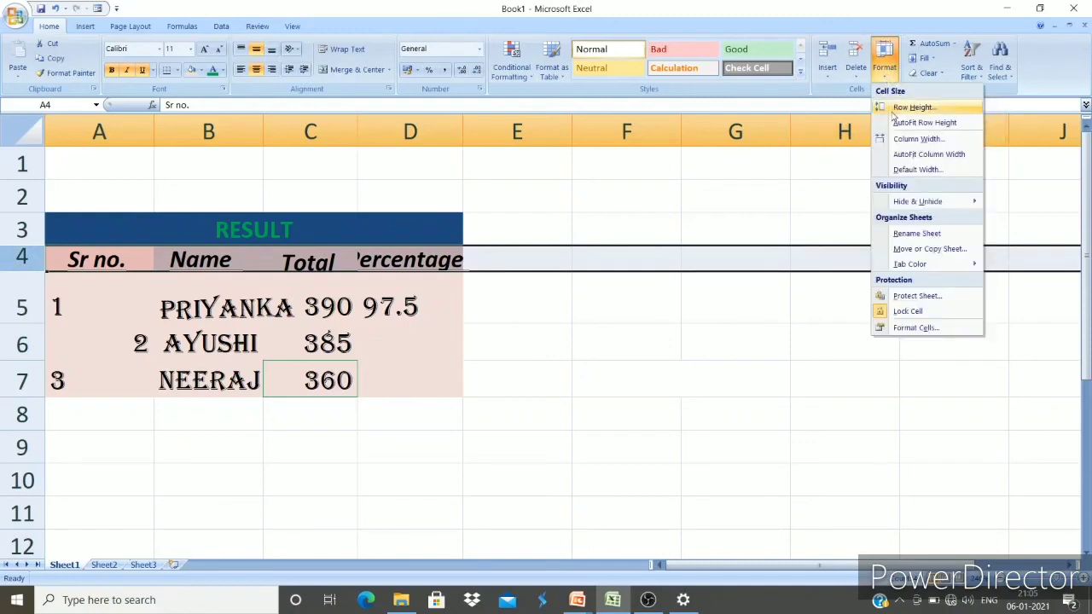
click(901, 109)
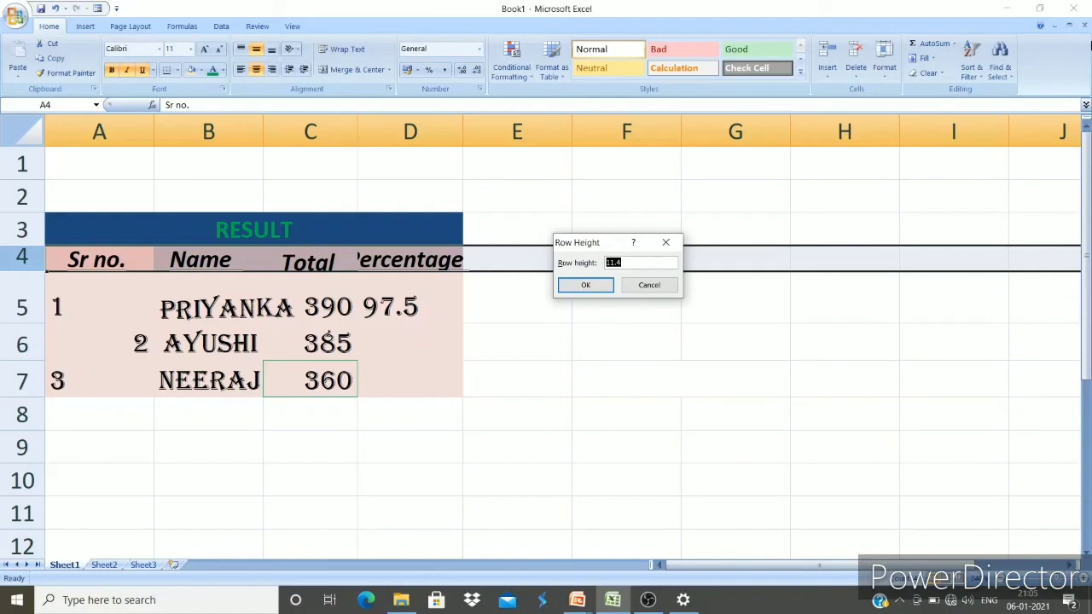
text(15)
key(Return)
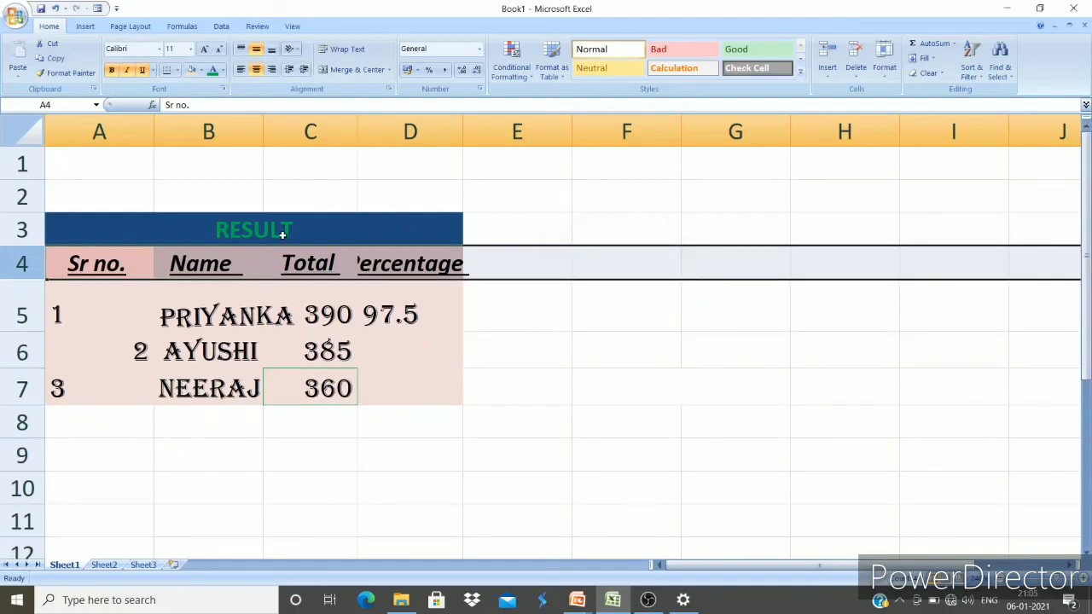
Widen column D to fit the Percentage heading and make row 4 slightly taller.
drag(462, 120, 495, 121)
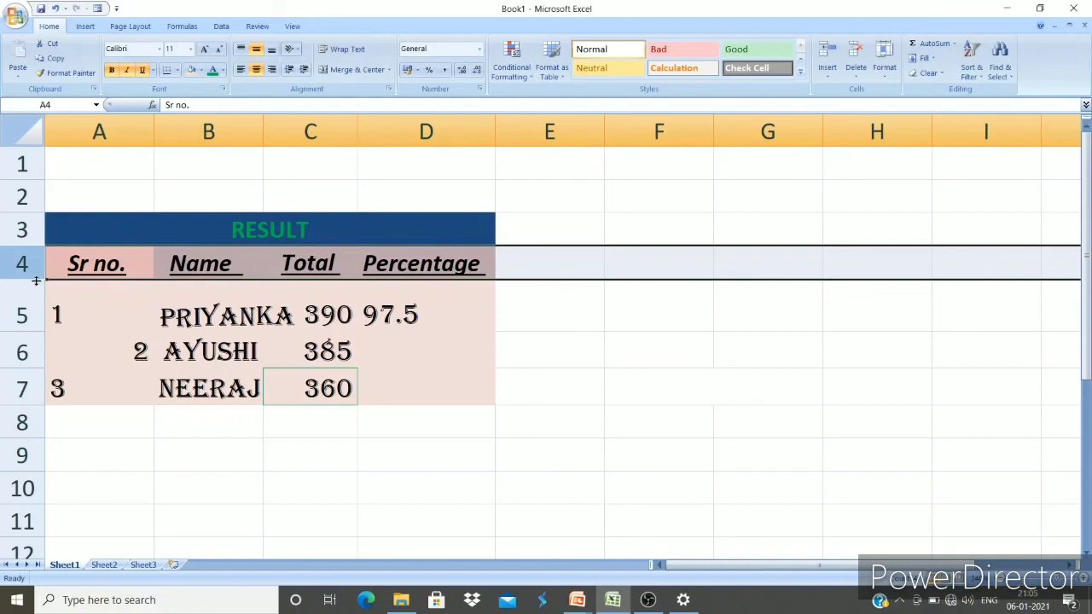
drag(35, 276, 36, 280)
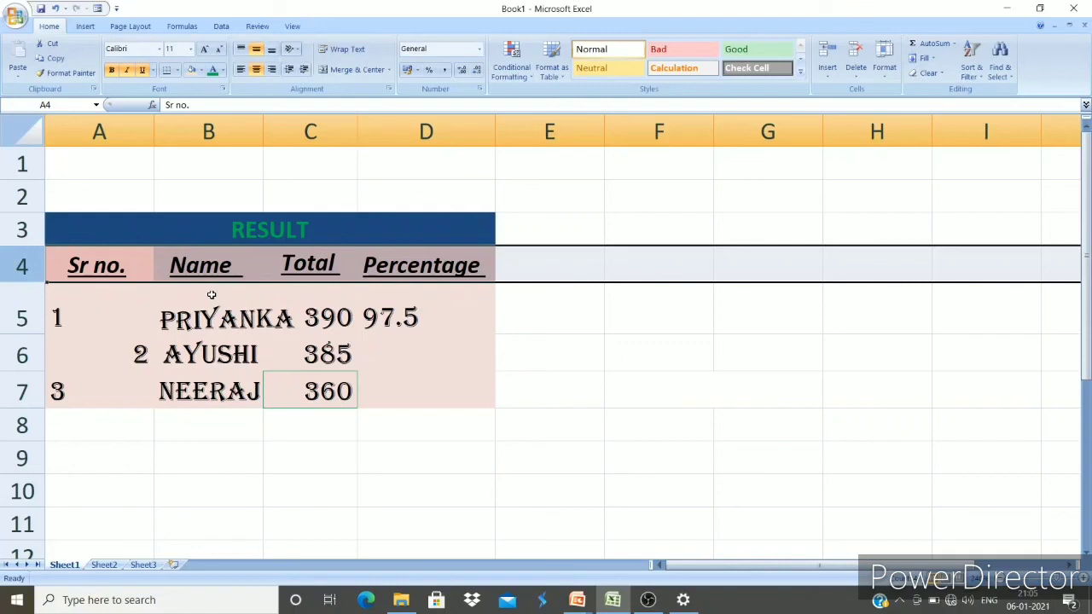
click(624, 435)
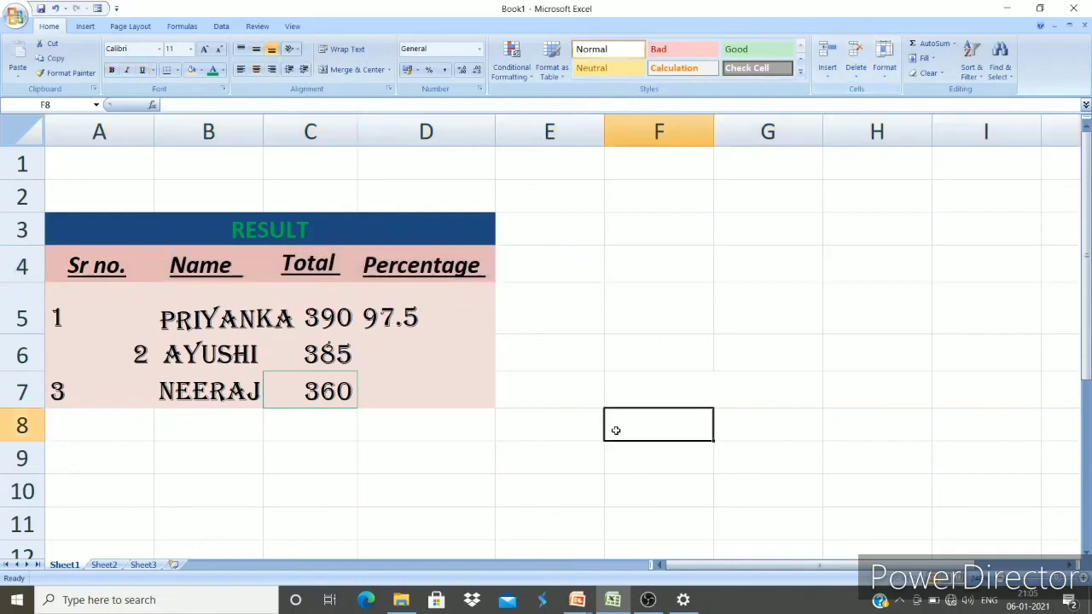
Set the width of the Percentage column D to exactly 20.
click(425, 131)
click(885, 61)
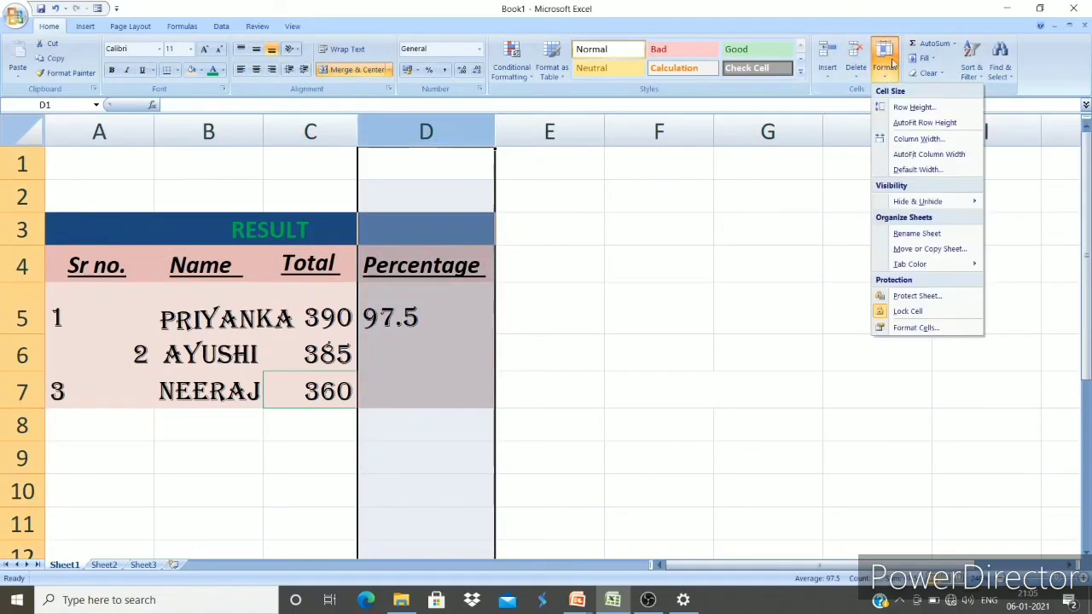
click(924, 143)
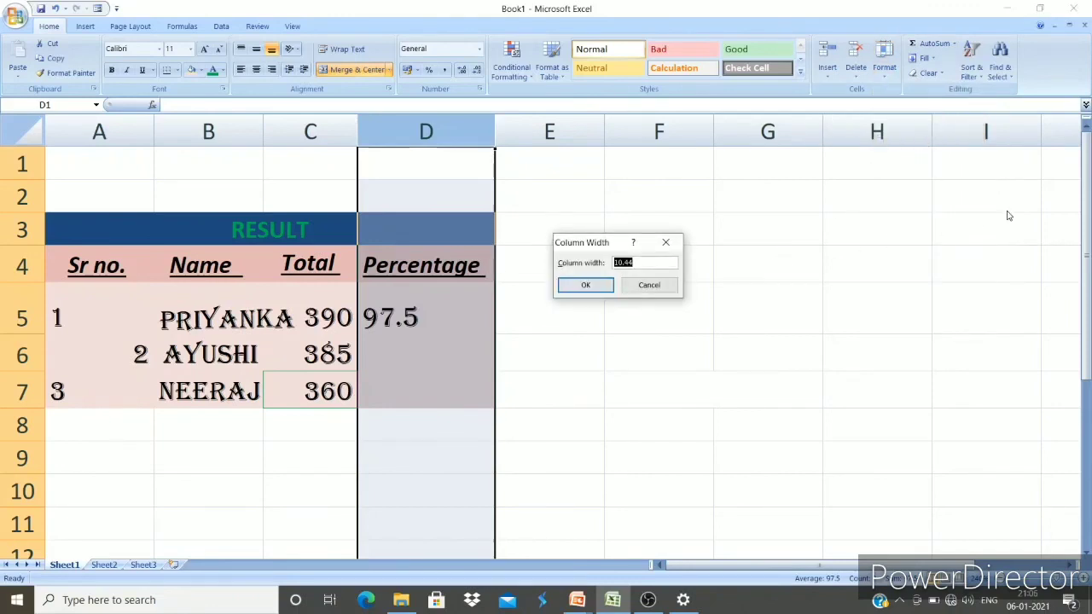
text(20)
key(Return)
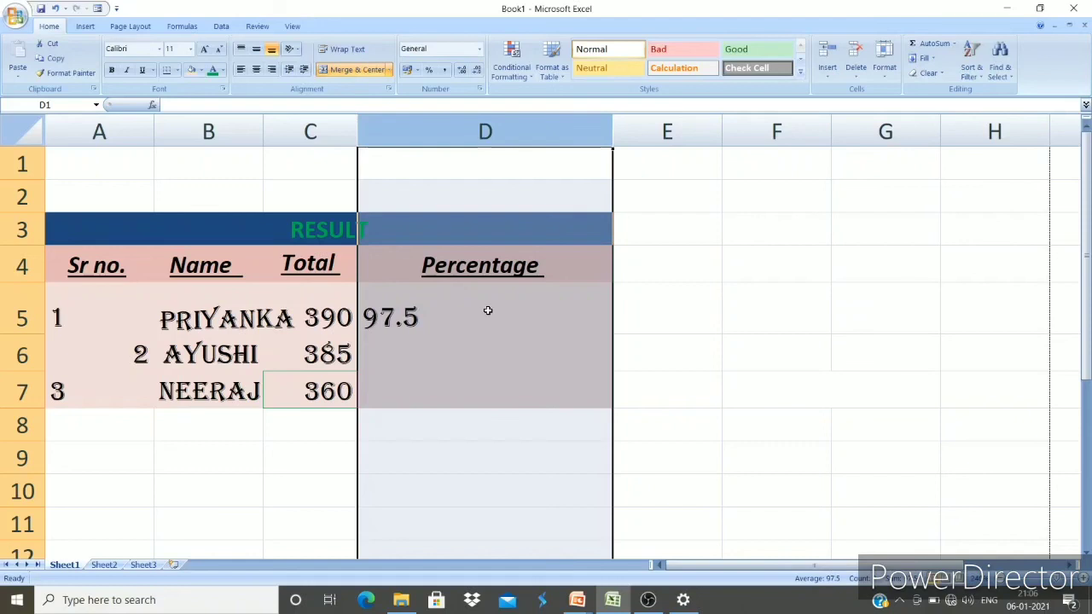
click(836, 480)
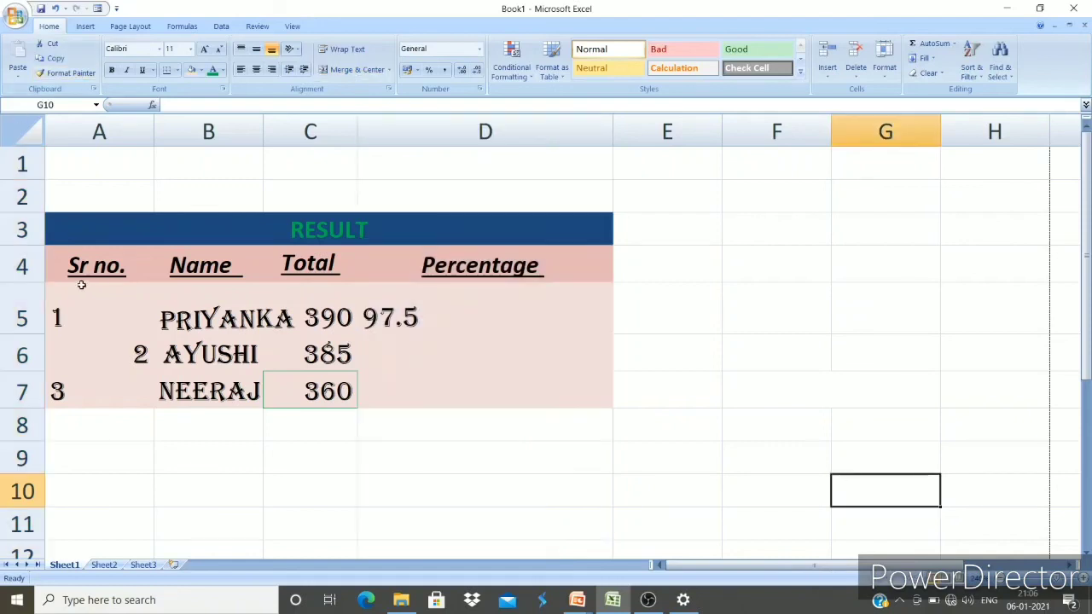
Change the font color of the whole heading row 4 to a dark orange theme color.
click(28, 267)
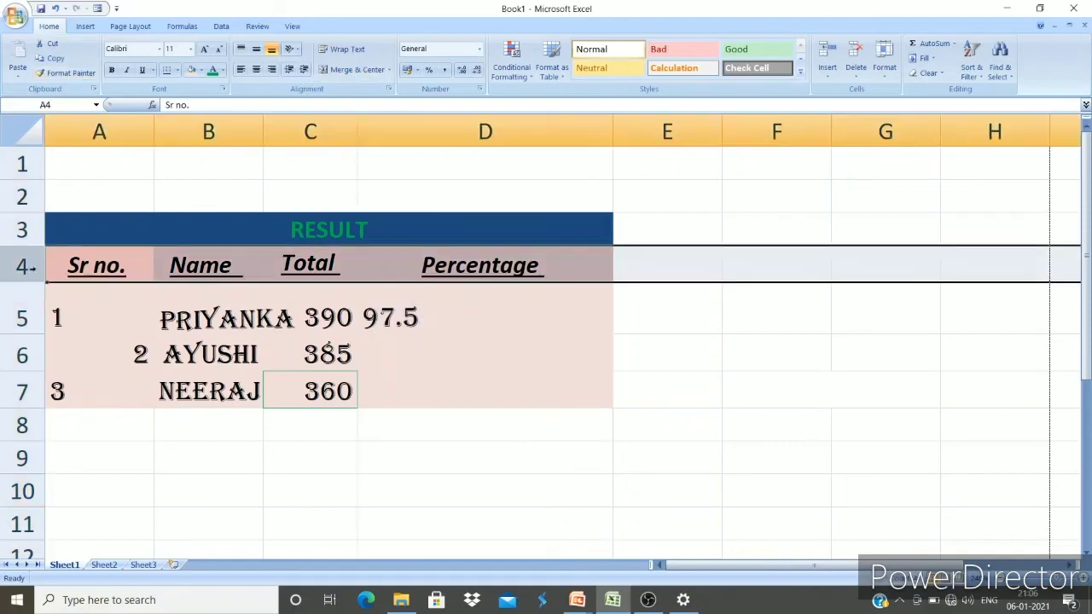
click(223, 70)
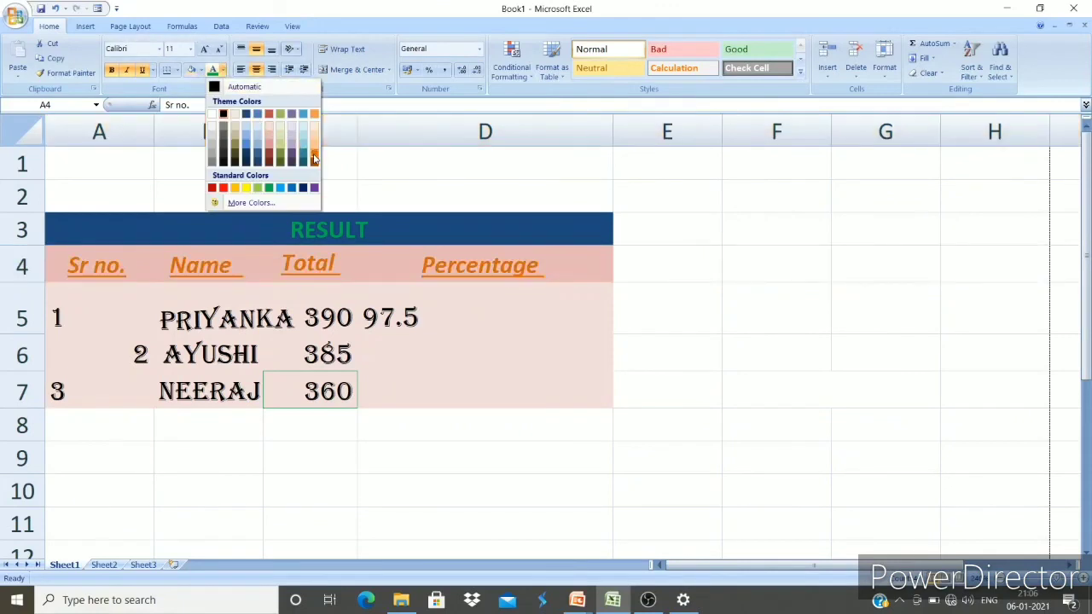
click(315, 157)
click(408, 462)
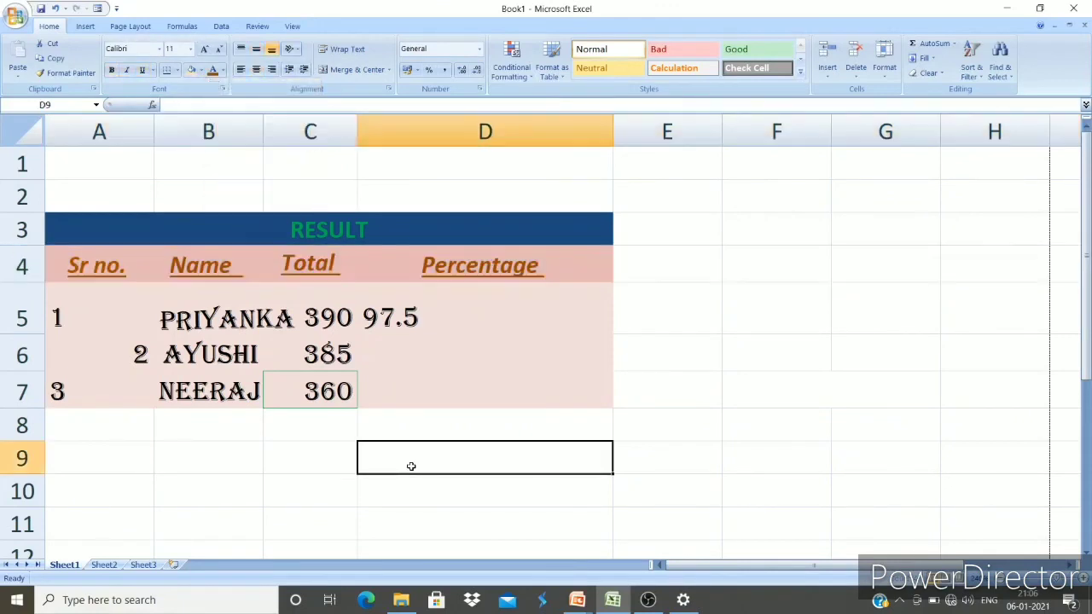